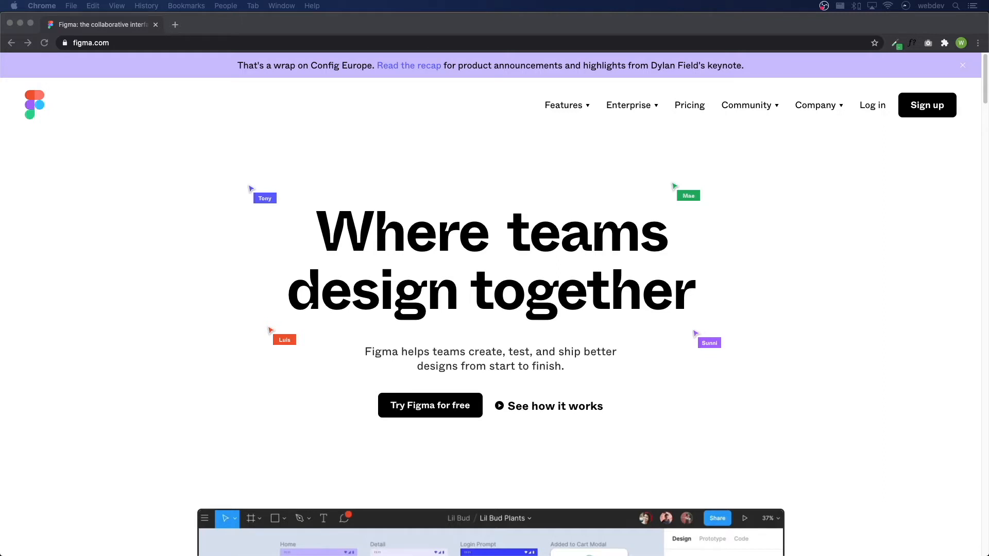
click(108, 43)
click(151, 44)
drag(173, 44, 104, 44)
click(784, 155)
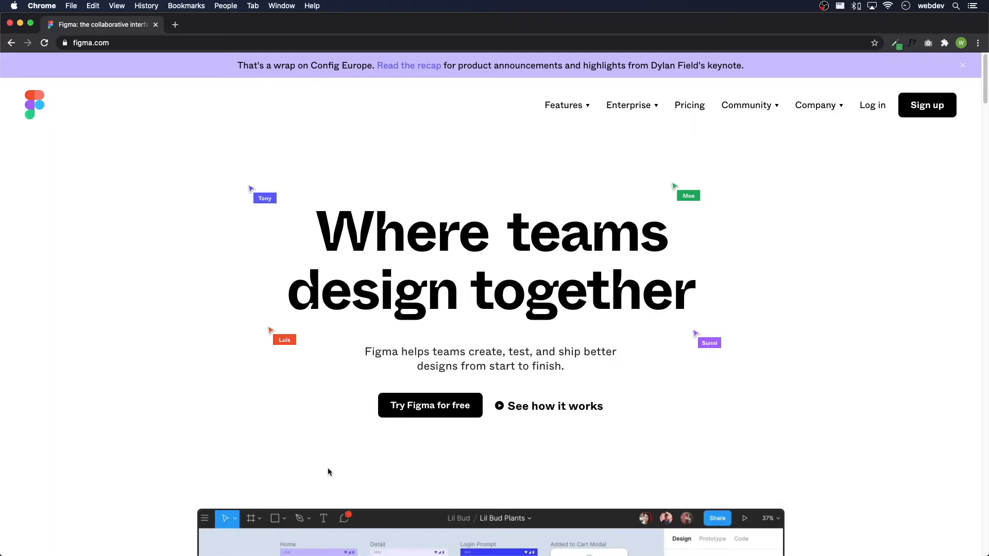
click(445, 418)
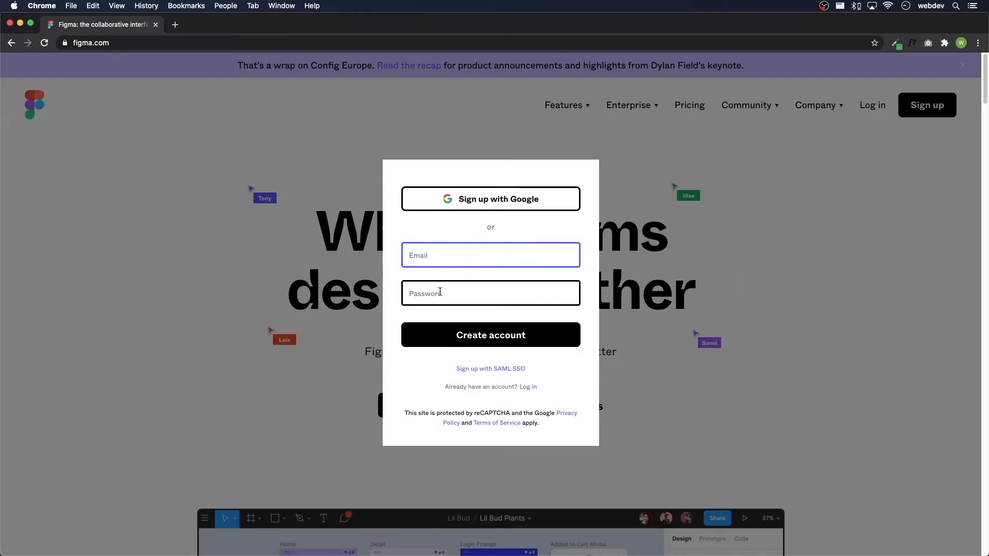
click(780, 300)
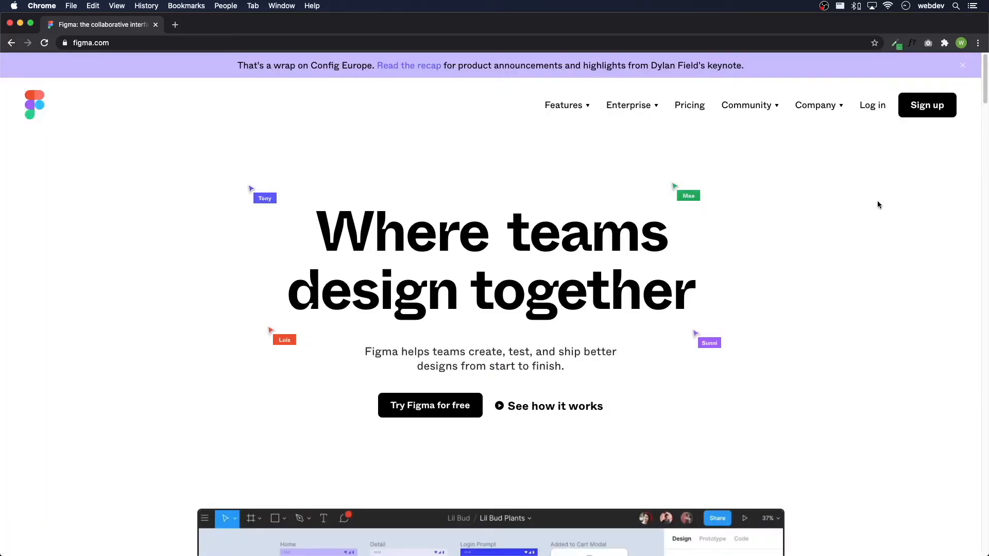
Step: Log in to Figma with the existing Google account
click(876, 109)
click(447, 242)
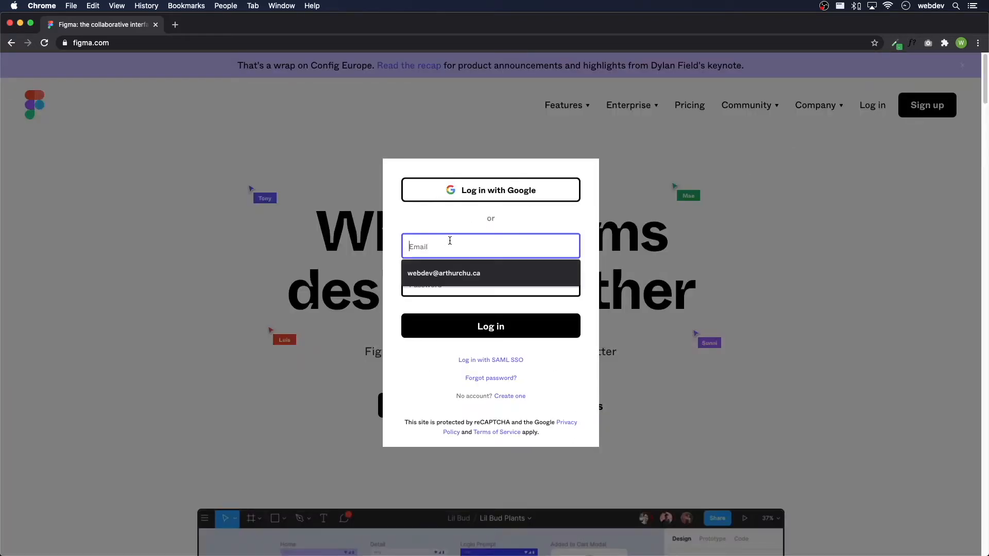
click(497, 193)
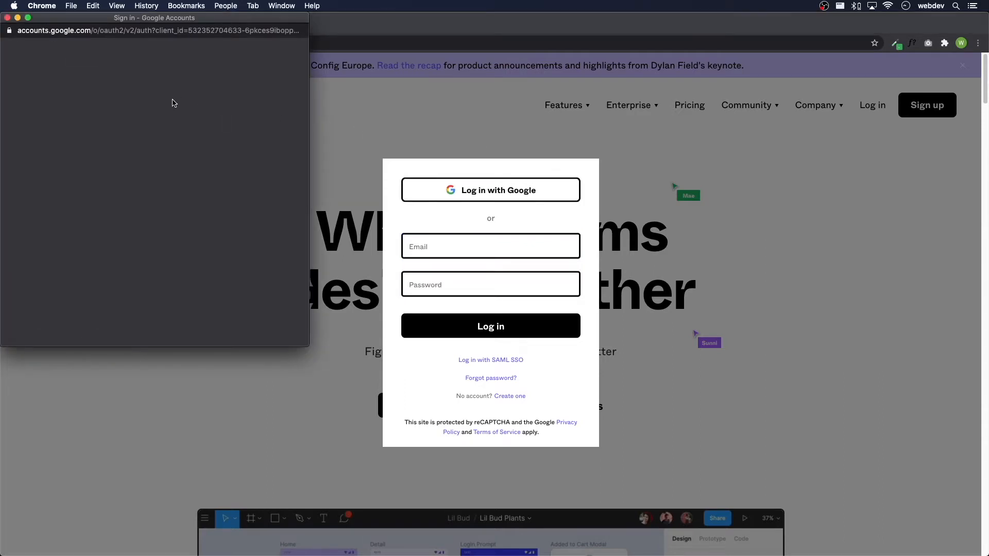
click(77, 150)
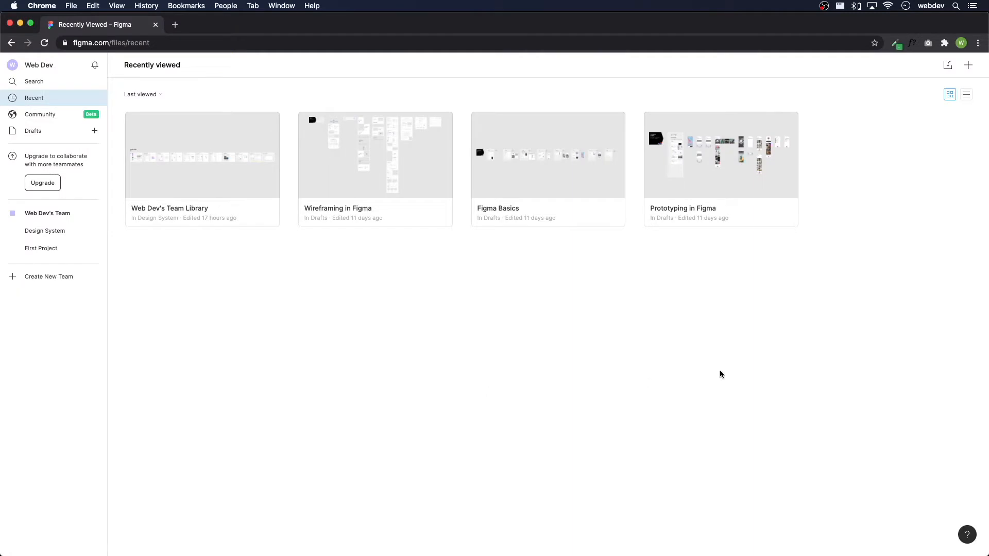
Step: Tile the browser window to the left half of the screen and launch the Figma desktop app
key(ctrl+alt+Left)
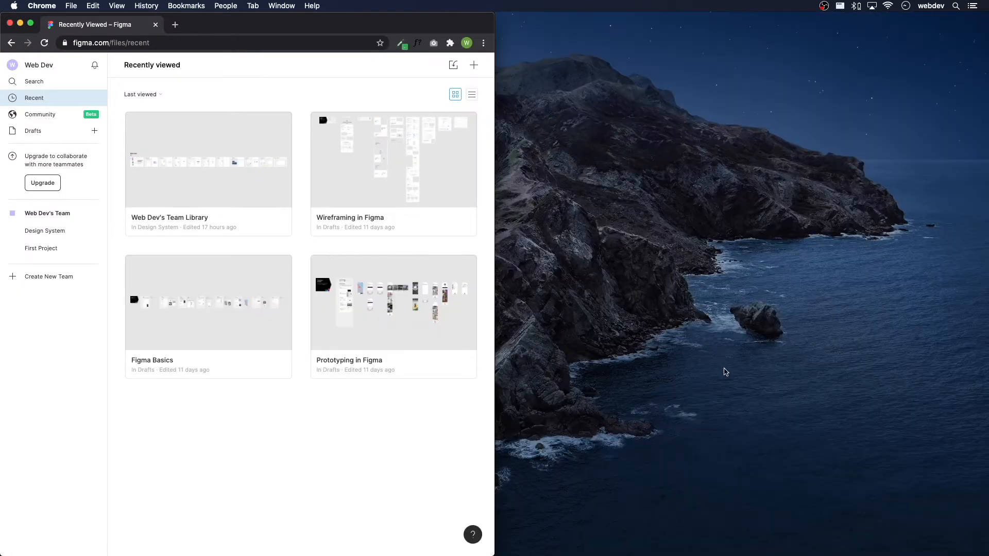
key(super+space)
text(fi)
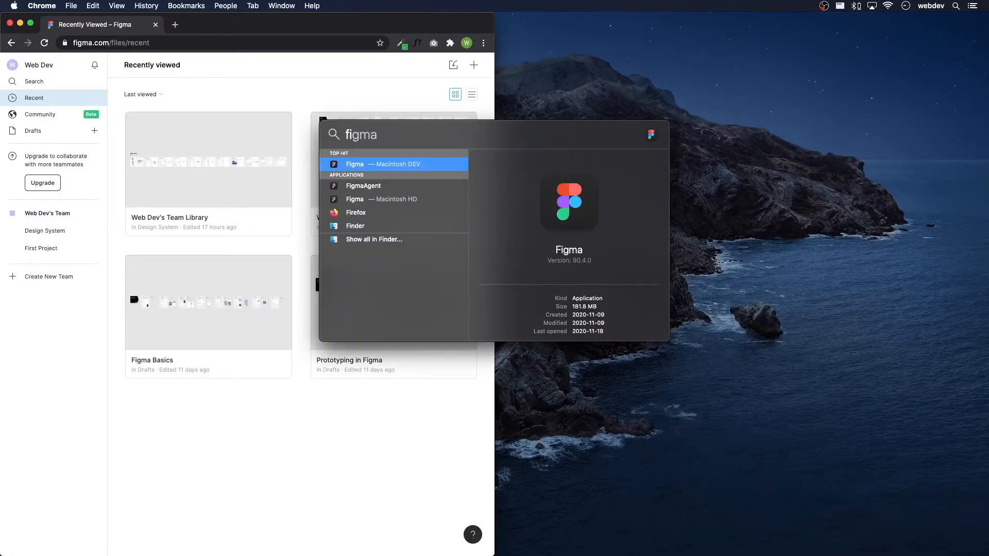
key(Return)
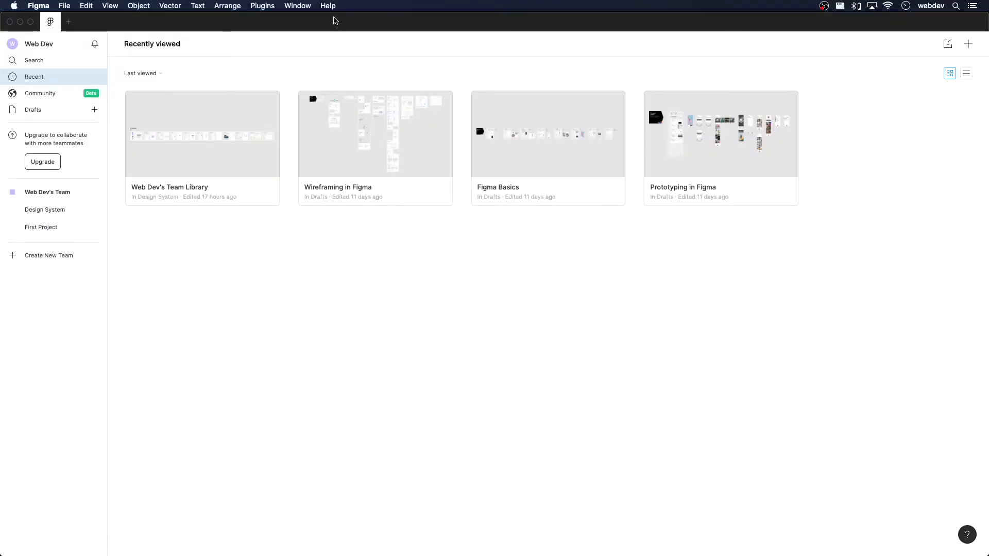
Step: Compare the Figma desktop app side by side with the browser version, and maximize the desktop app window
key(ctrl+alt+Left)
key(ctrl+alt+Right)
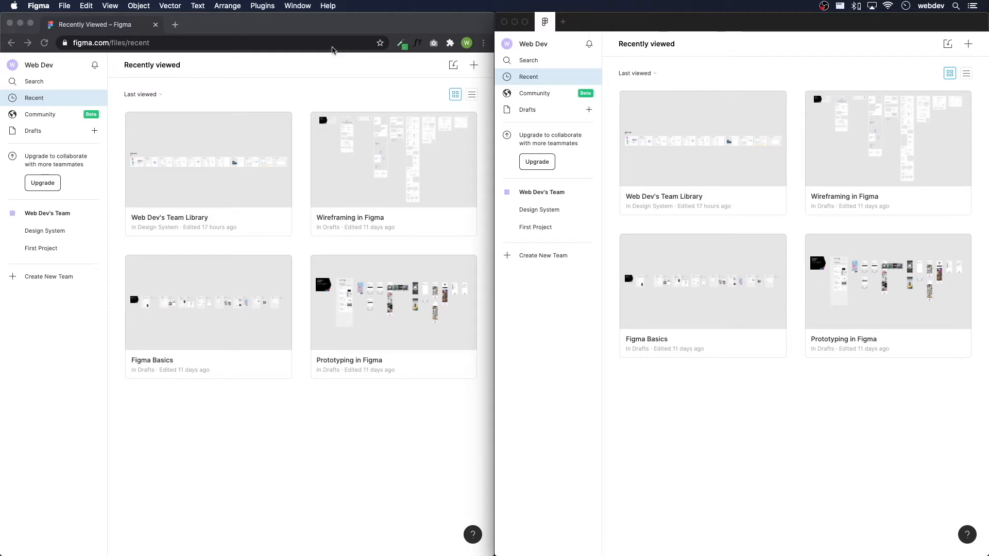
double_click(614, 32)
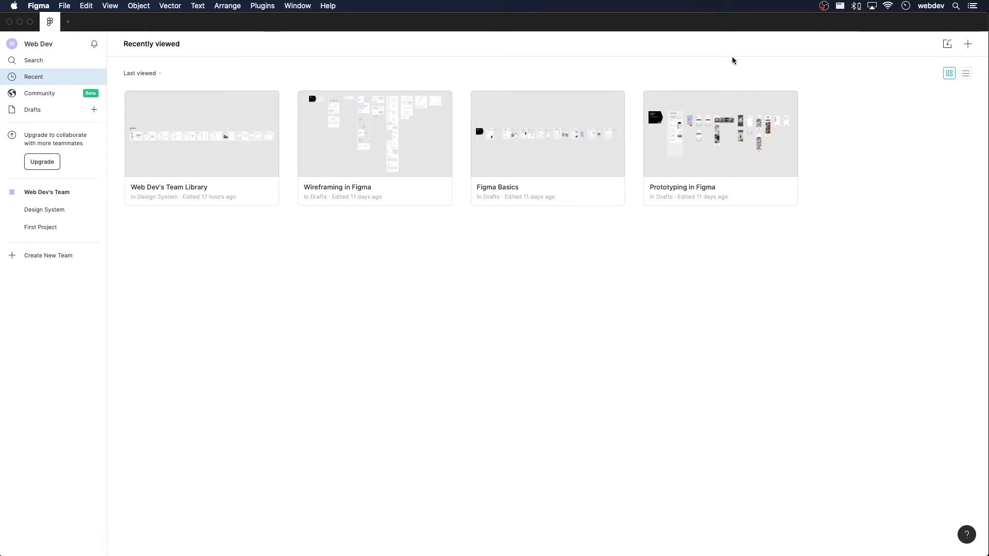
Step: Review the Plugins, Teams and Settings pages of the account profile
click(36, 46)
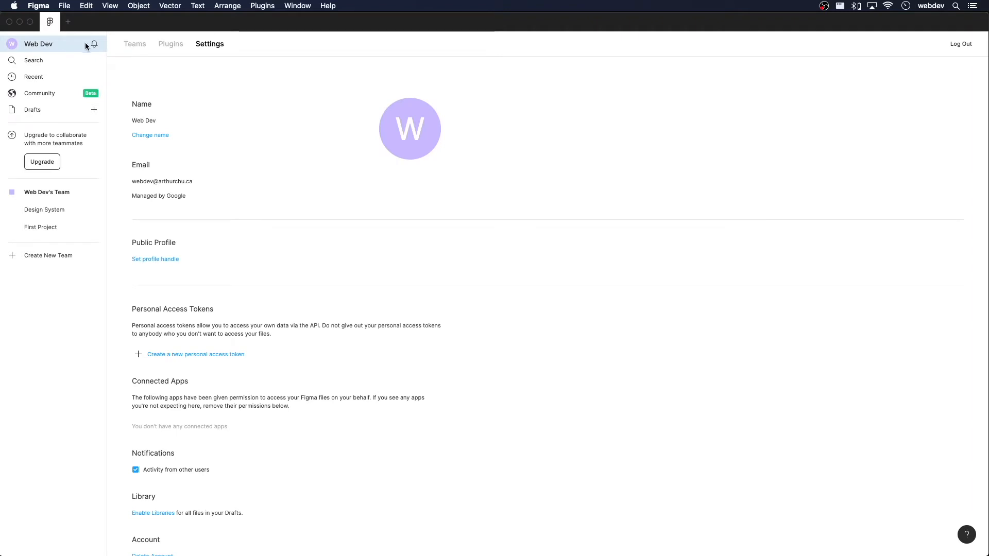
click(171, 47)
click(138, 44)
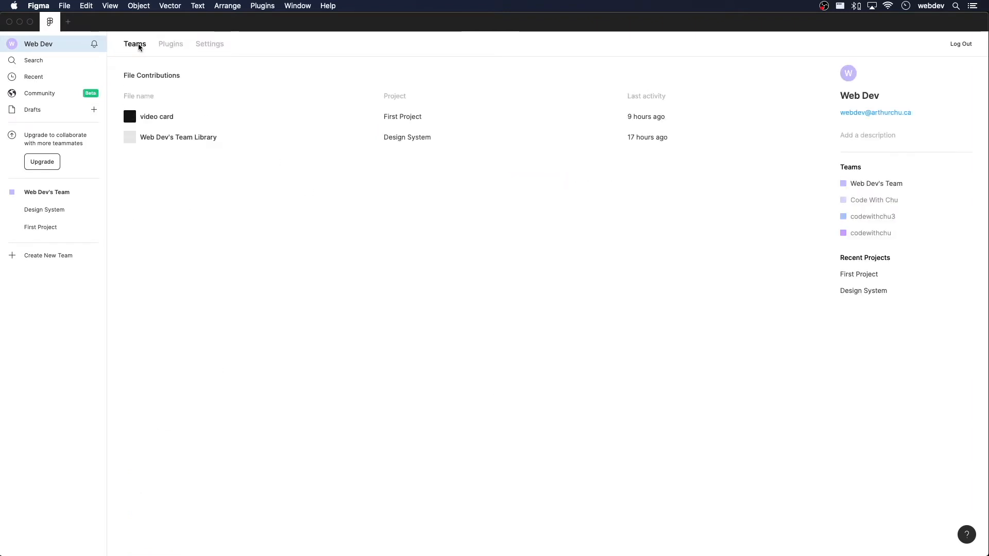
click(211, 44)
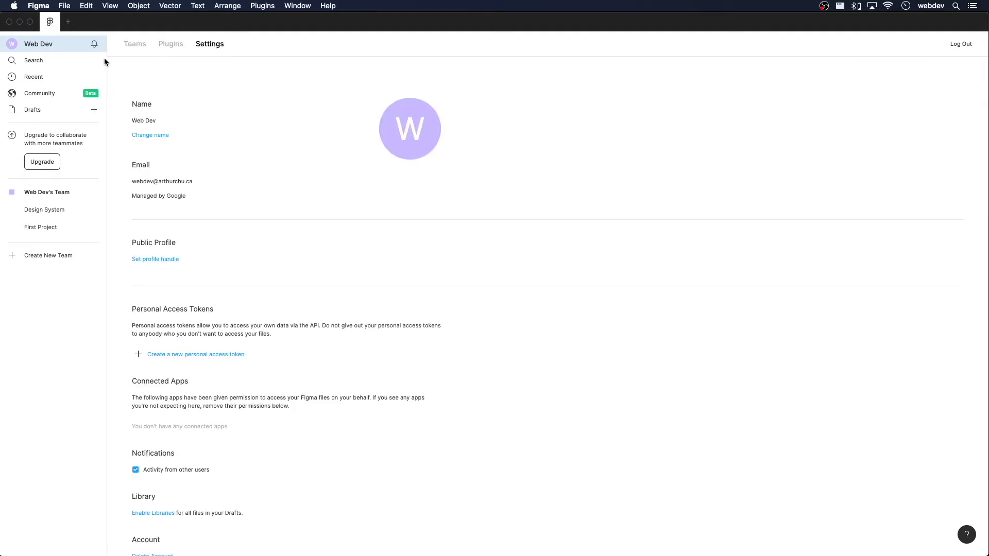
Step: Look through the Search, Recent, Community and Drafts pages of the file browser
click(52, 61)
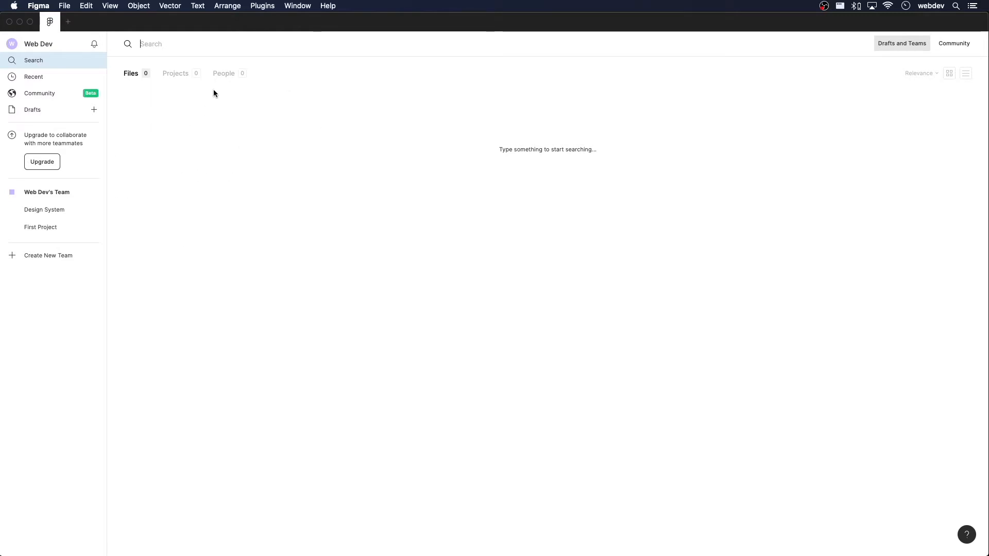
click(59, 74)
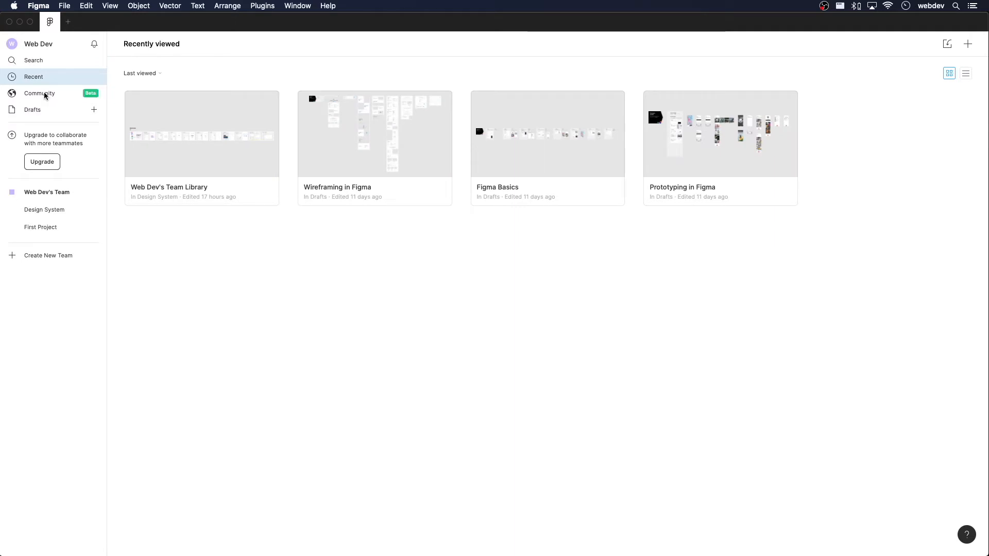
click(44, 94)
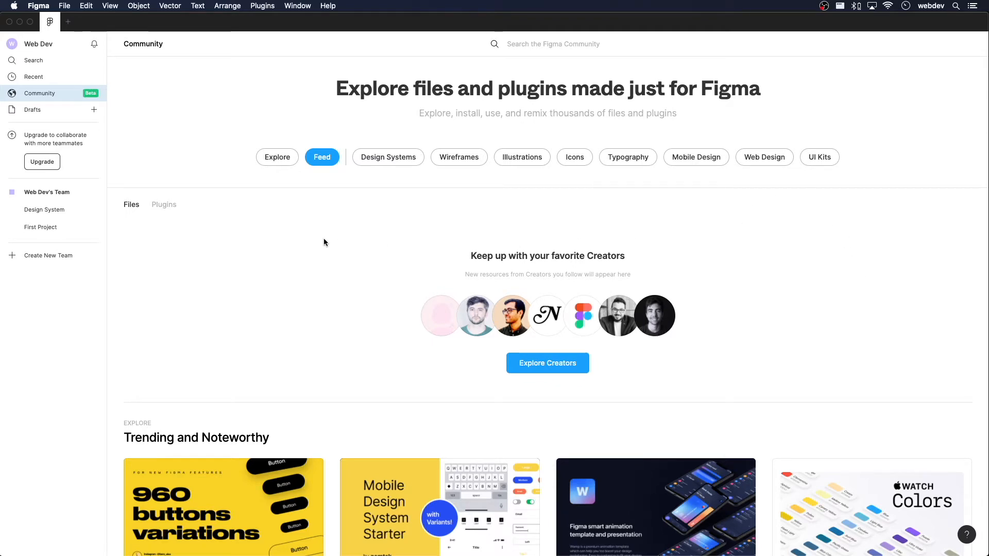
scroll(334, 234, down, 10)
scroll(337, 244, up, 10)
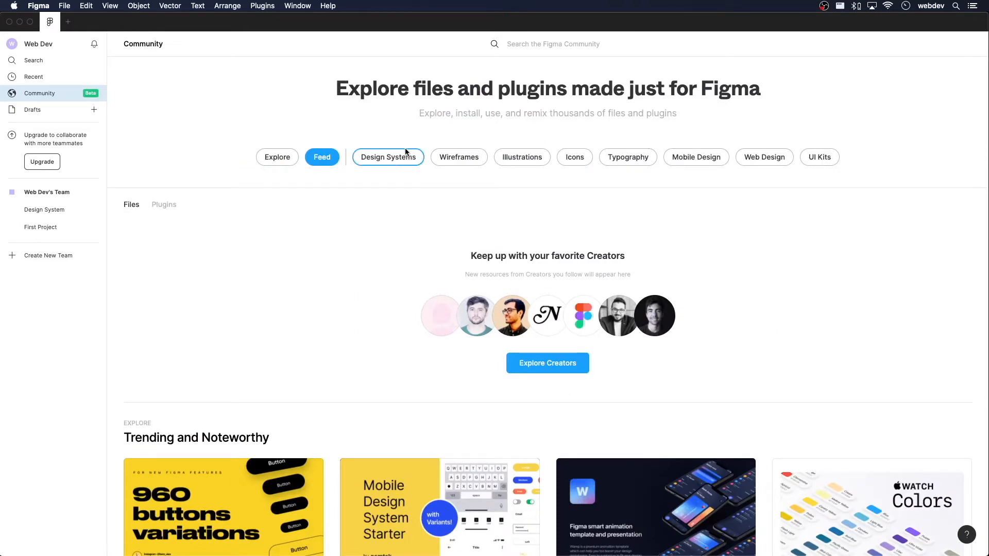
click(50, 115)
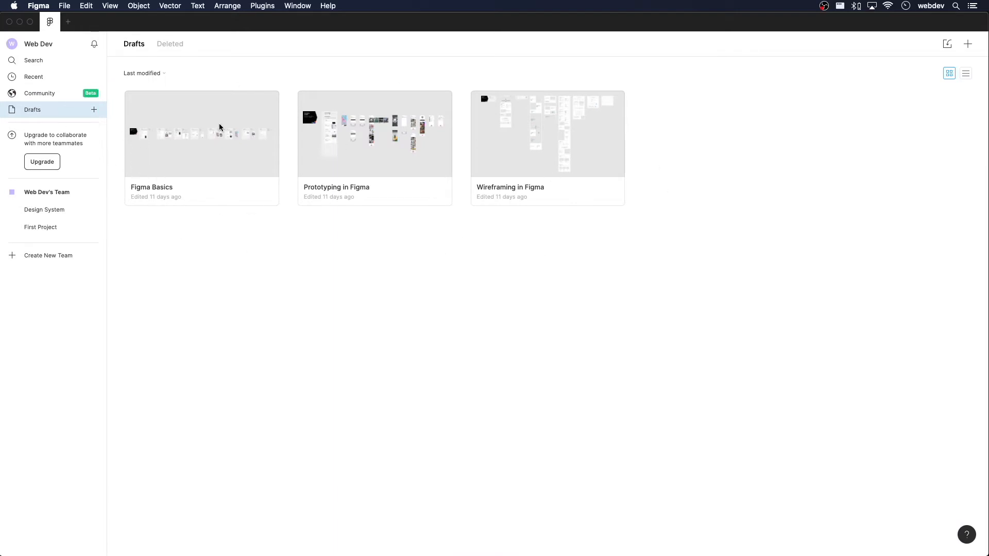
mouse_move(196, 150)
mouse_down()
mouse_move(62, 216)
mouse_move(57, 199)
mouse_move(48, 234)
mouse_move(53, 210)
mouse_move(181, 150)
mouse_up()
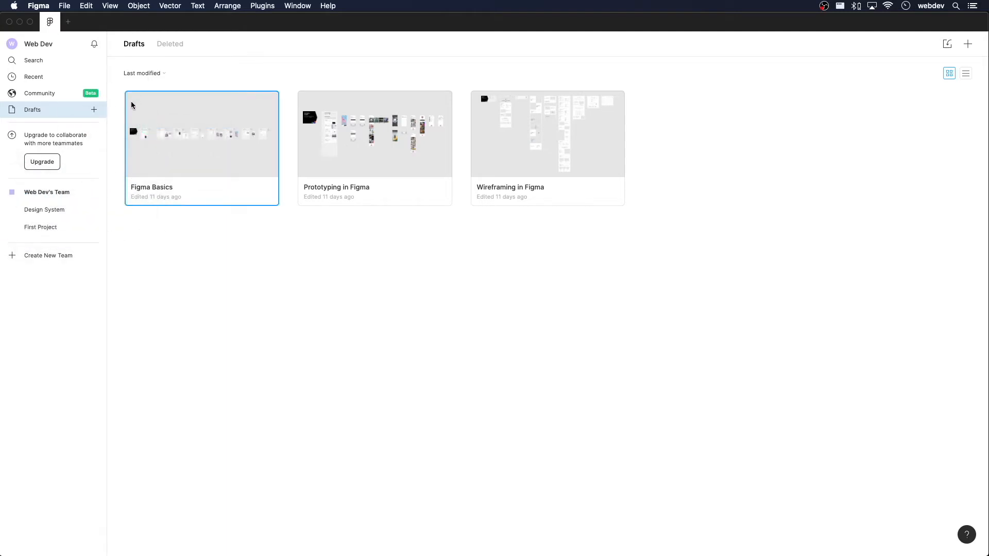
Step: Open the team page and examine the starter team overview, including the custom team libraries entry
click(52, 194)
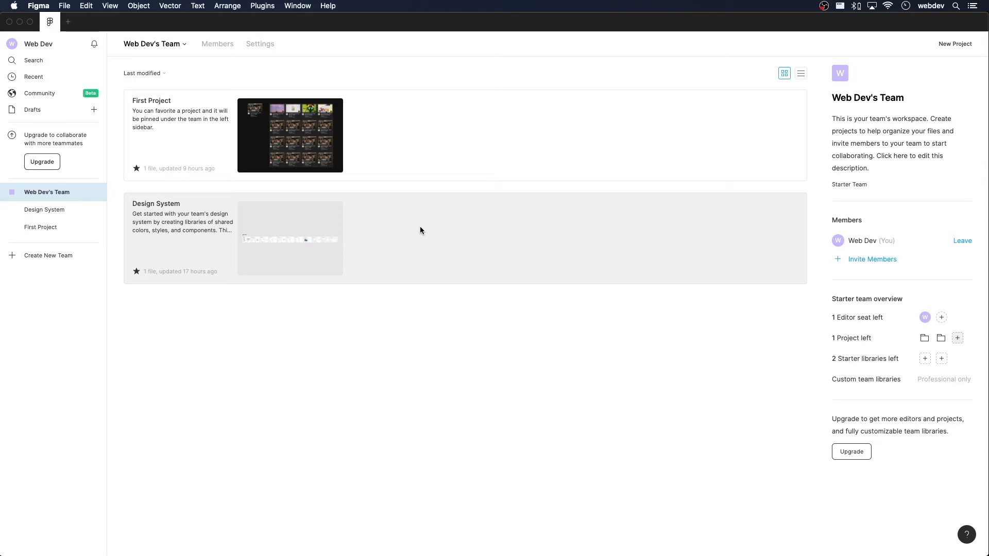
drag(830, 381, 977, 384)
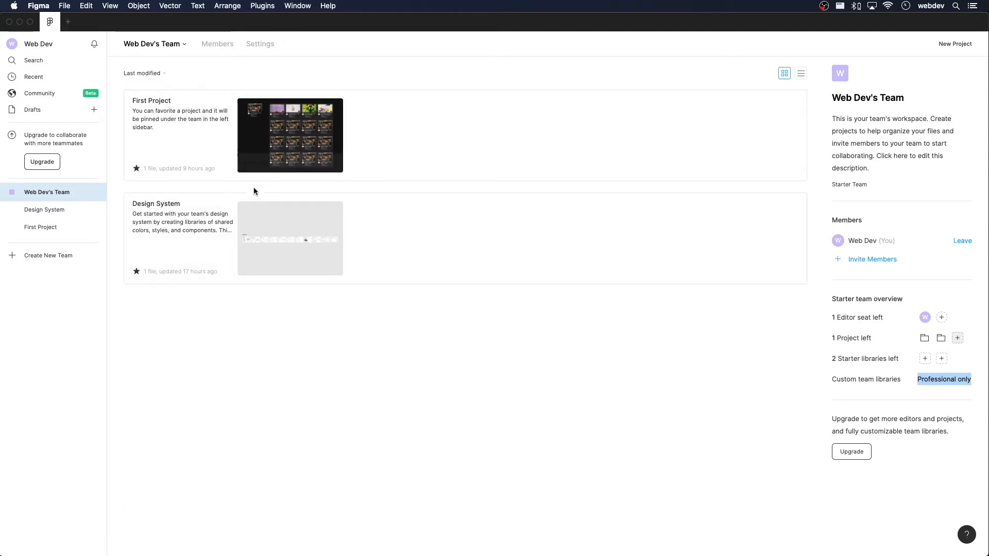
click(588, 390)
drag(917, 379, 969, 380)
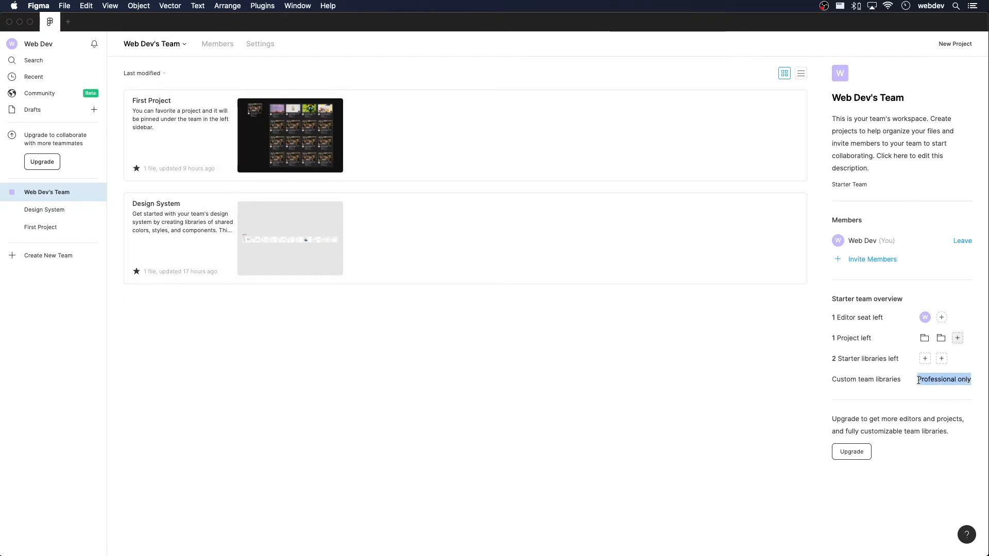
Step: Look at the Design System and First Project projects, and view the new team form without creating a team
click(80, 214)
click(74, 228)
click(73, 252)
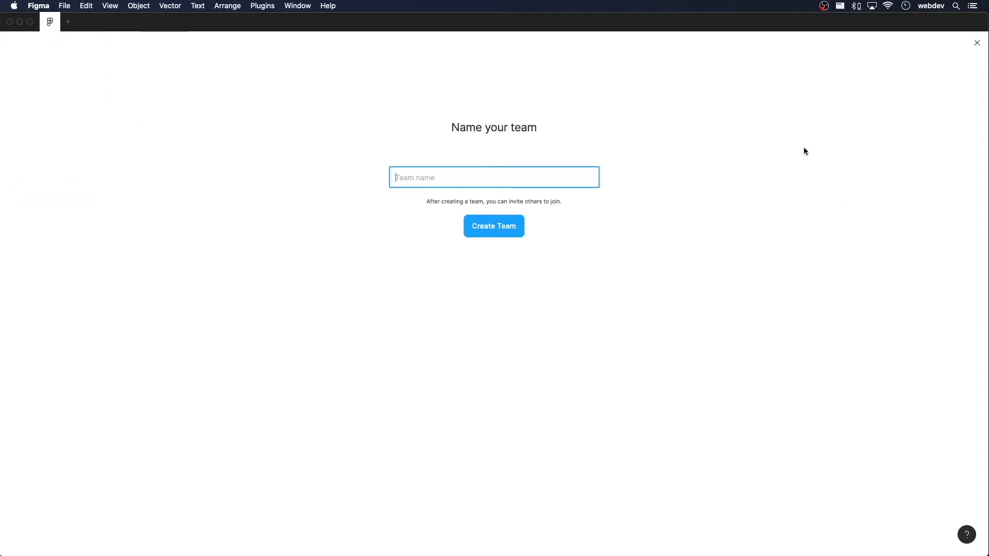
click(977, 43)
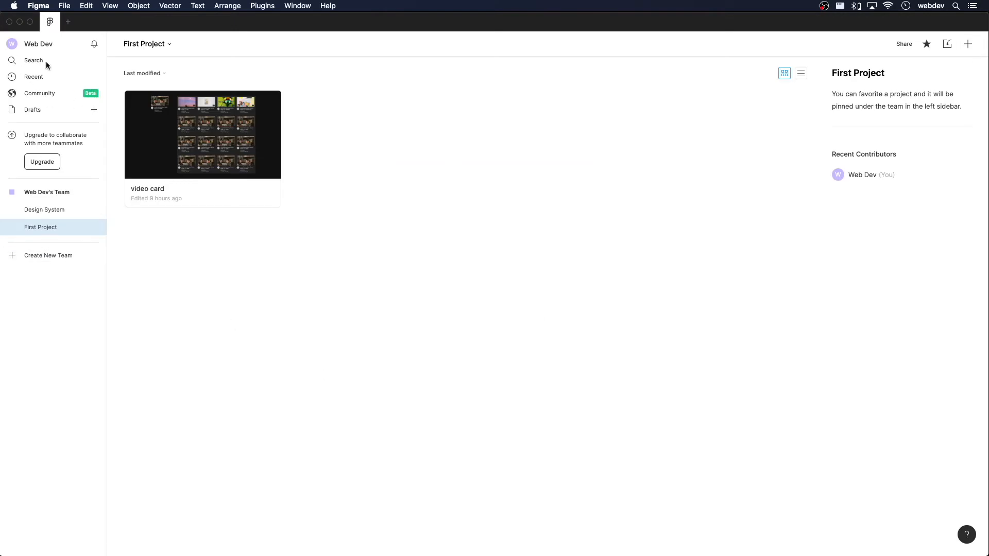
Step: Search the Figma Community for "lorem" and install the Lorem ipsum plugin
click(47, 77)
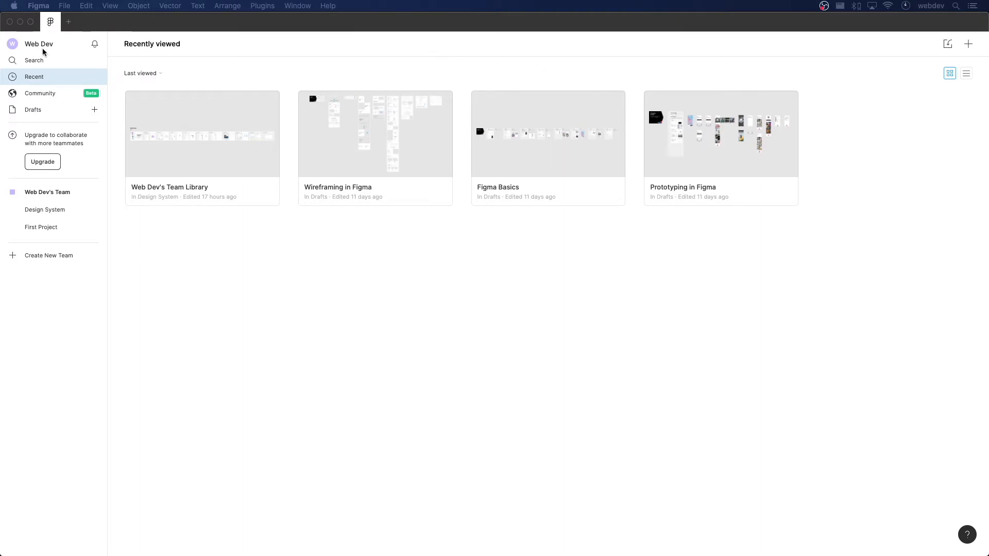
click(51, 96)
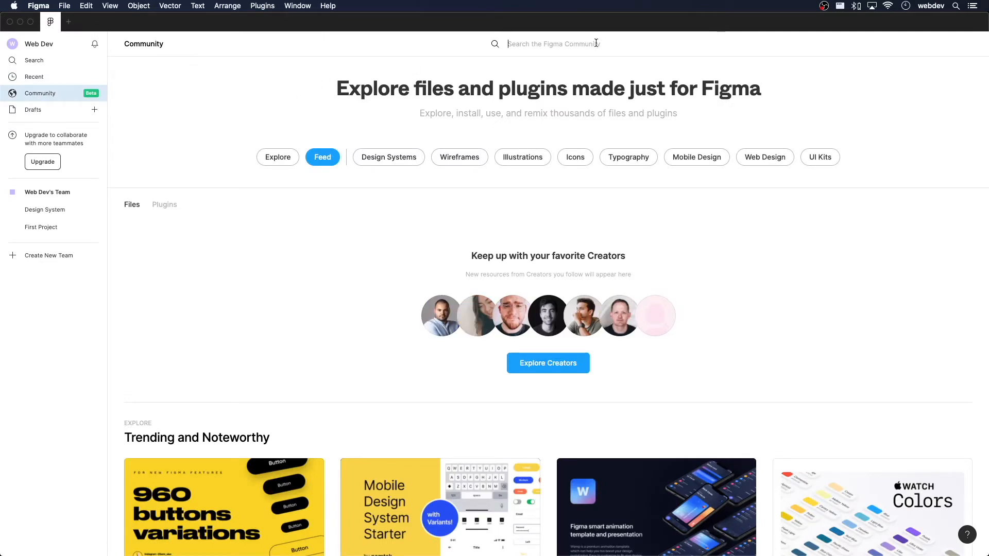
text(lorem)
key(Return)
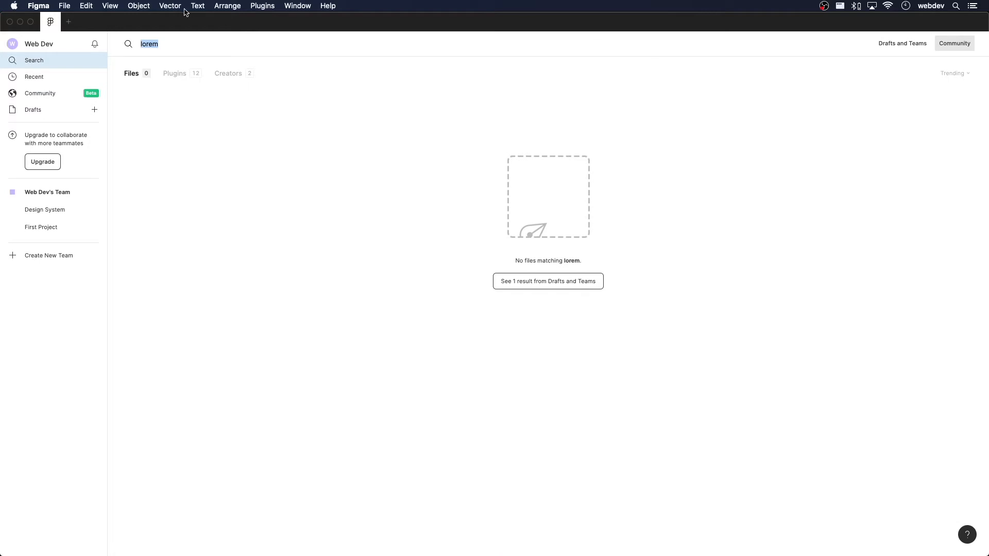
click(182, 73)
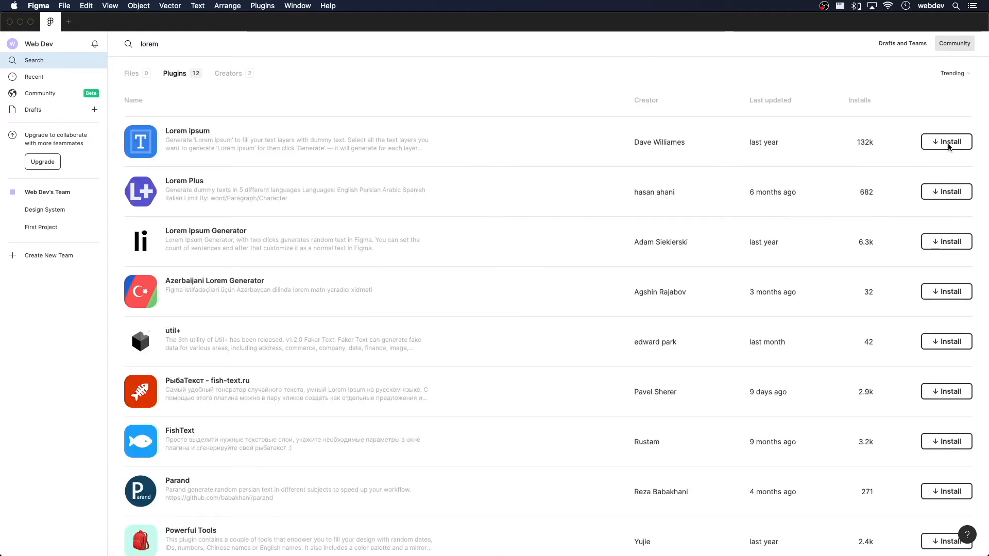
click(948, 144)
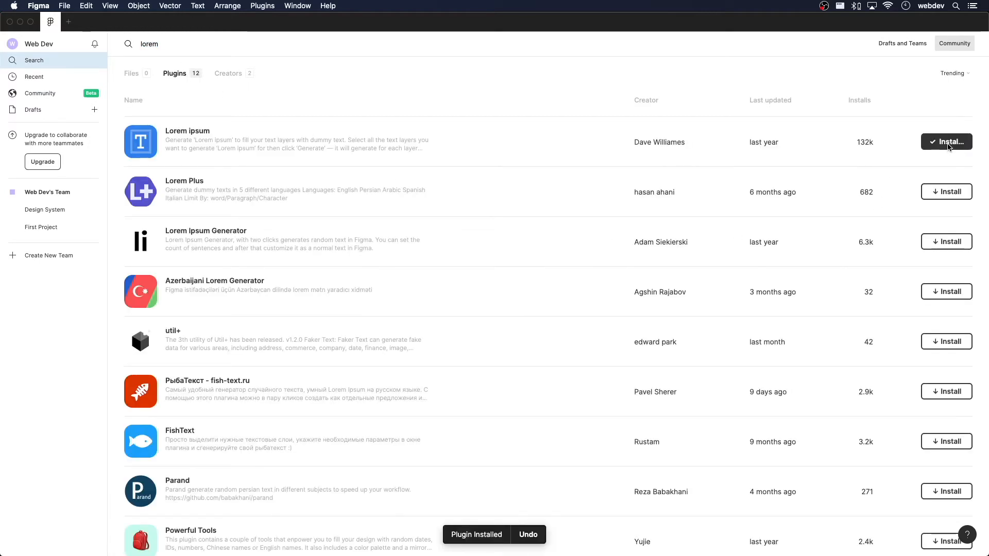
Step: Search the Community plugins for "u" and install the Unsplash plugin
drag(246, 43, 40, 41)
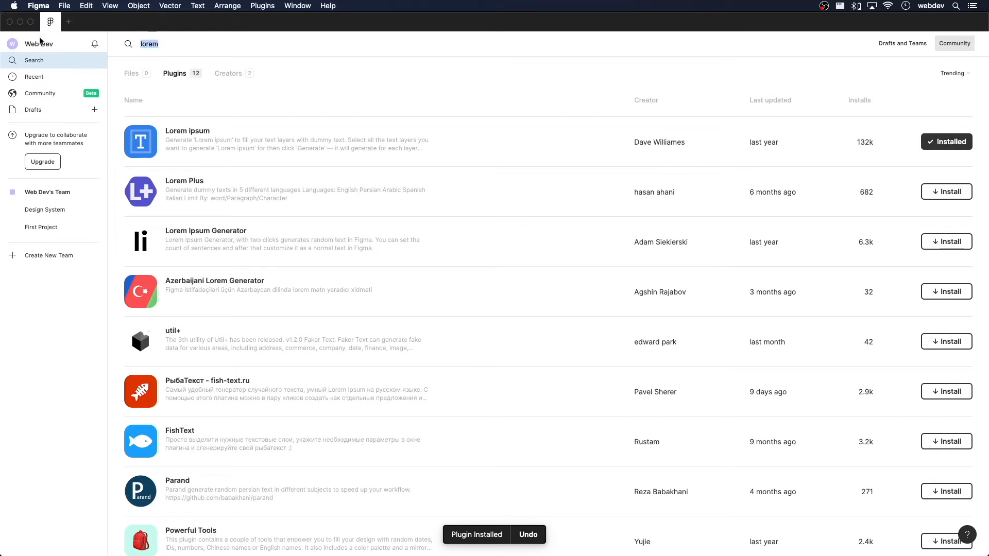
text(ub)
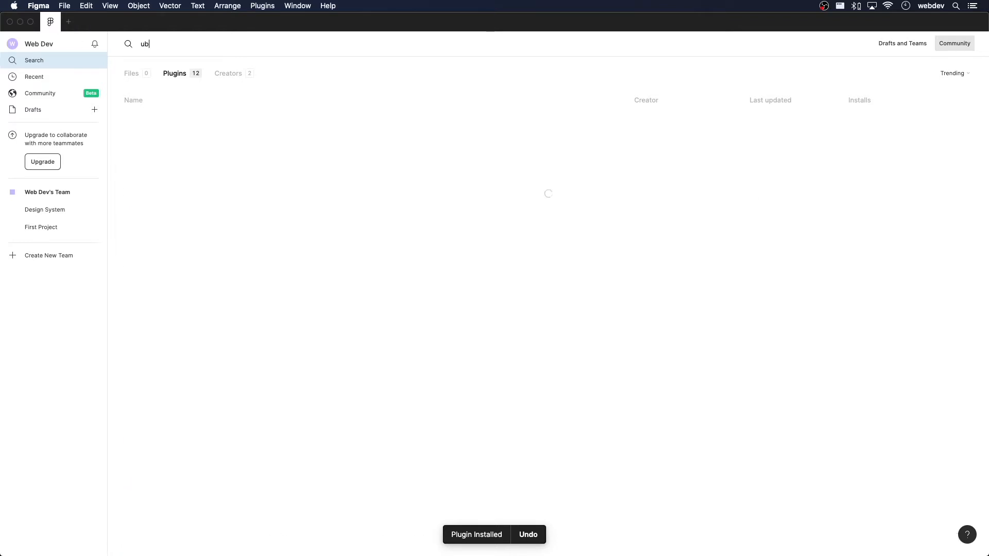
key(BackSpace)
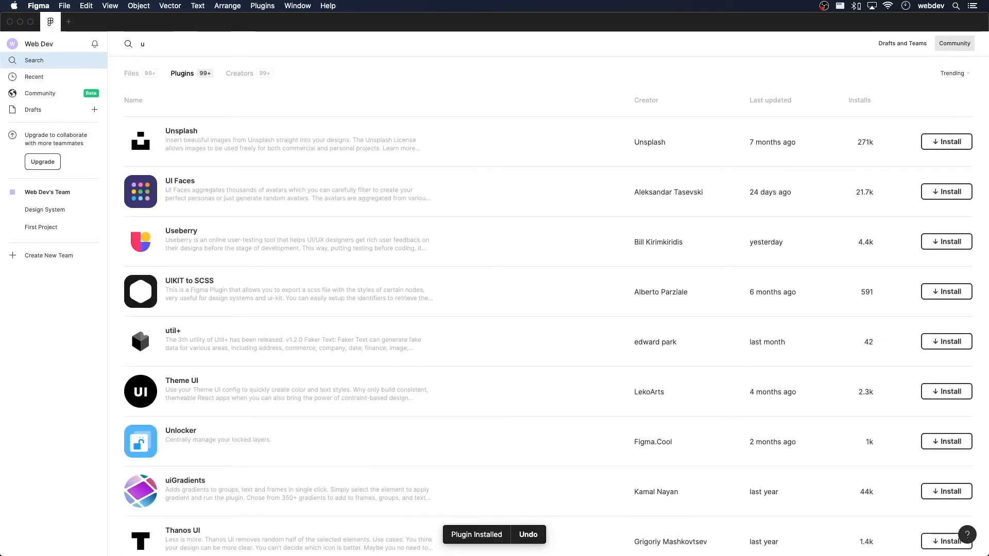
click(941, 144)
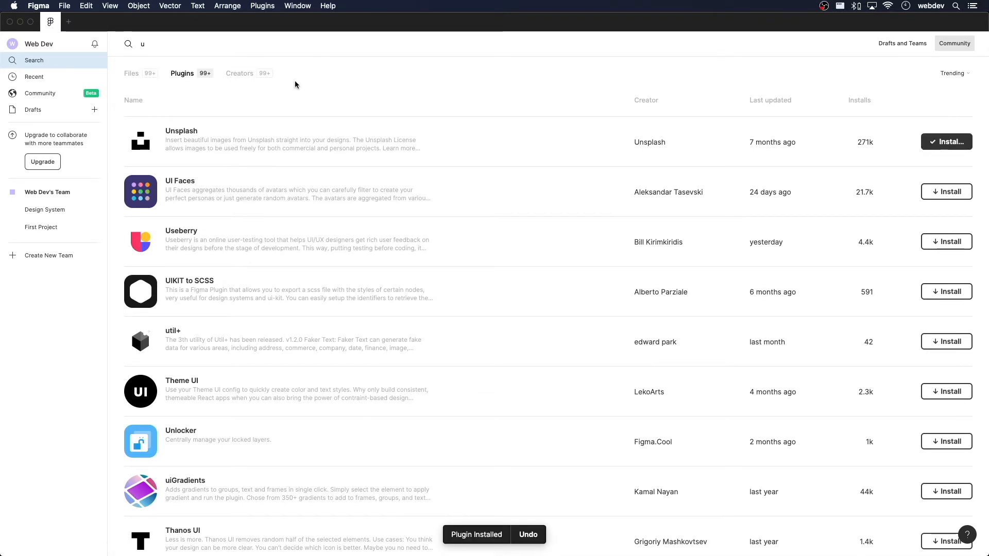
Step: Open the account page and check the list of installed plugins
click(50, 44)
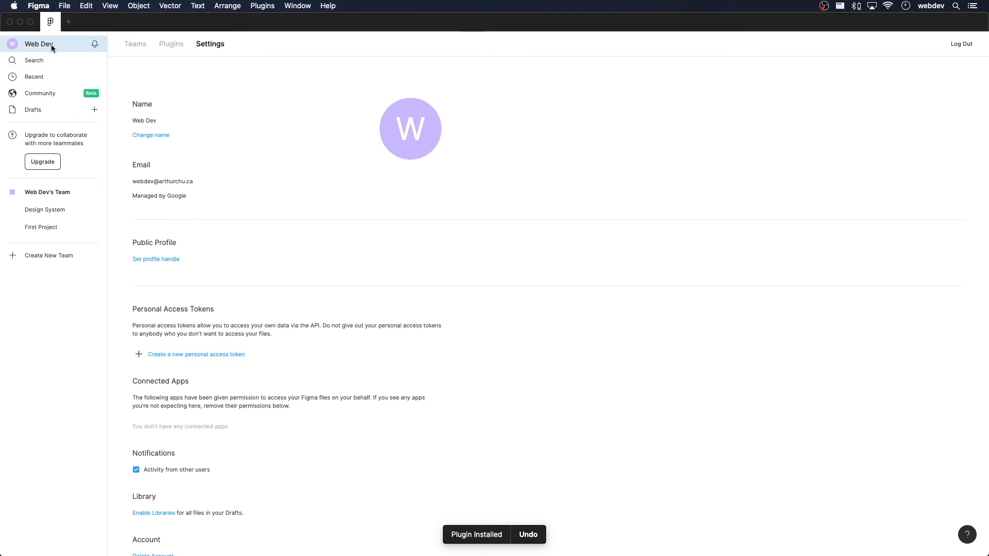
click(165, 46)
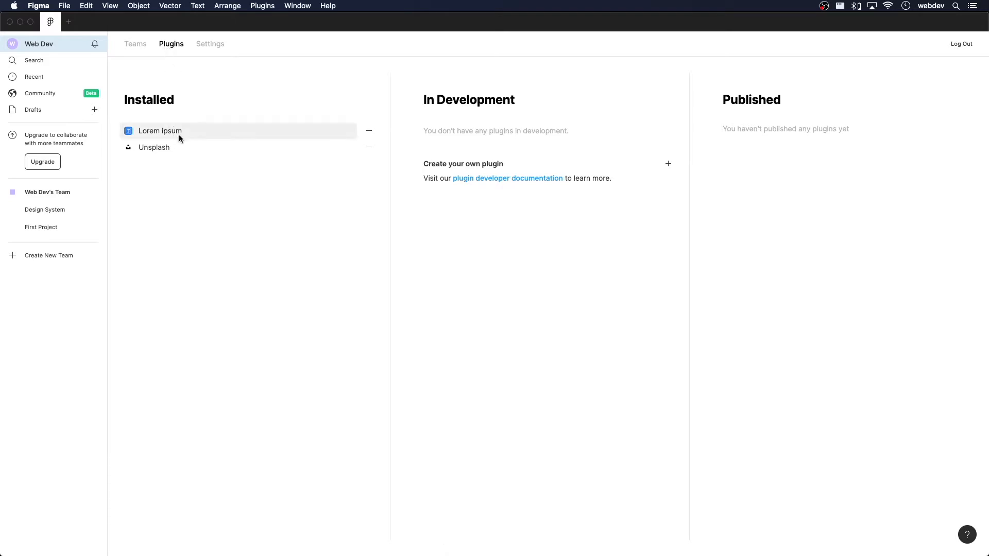
Step: Duplicate the four recently viewed files: the team library, Wireframing in Figma, Figma Basics and Prototyping in Figma
click(65, 81)
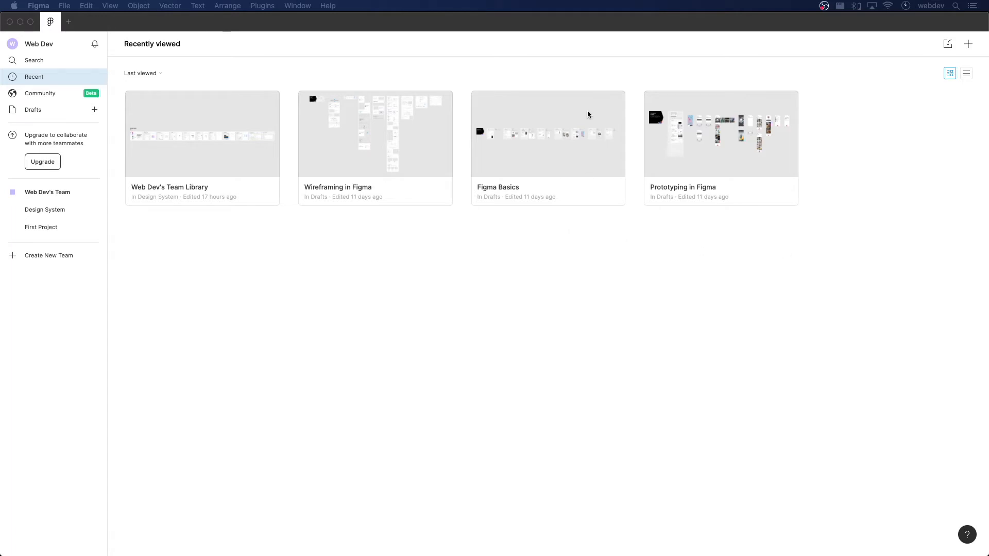
click(611, 30)
click(243, 116)
shift+click(376, 161)
shift+click(536, 157)
shift+click(767, 154)
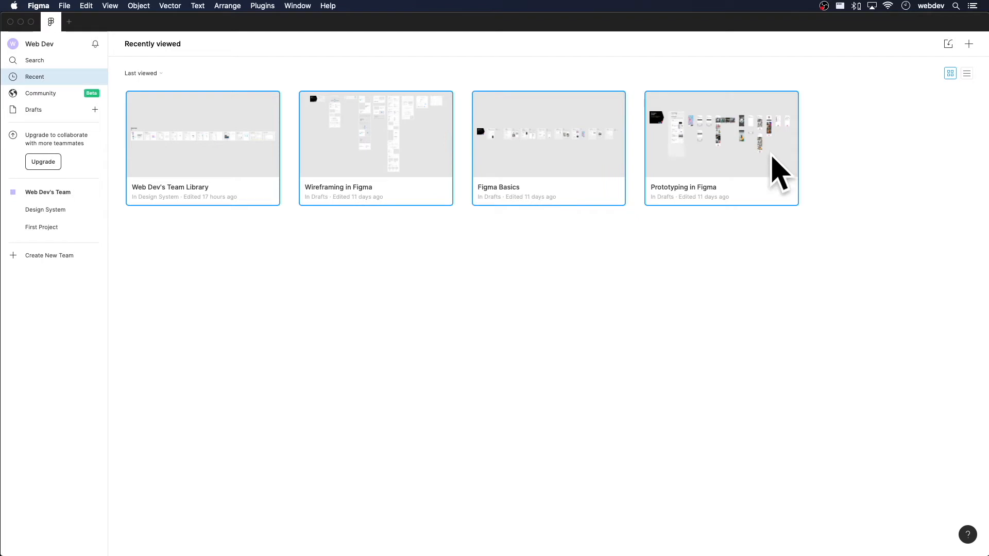
right_click(768, 154)
click(741, 164)
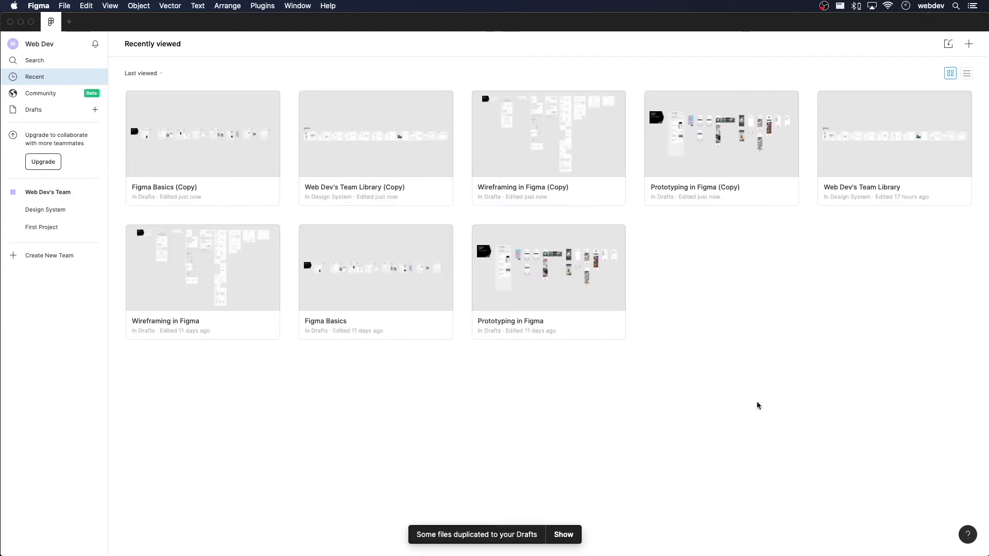
Step: Open the Figma Basics (Copy) file at its first section, Frames, including the Try it out area
double_click(186, 161)
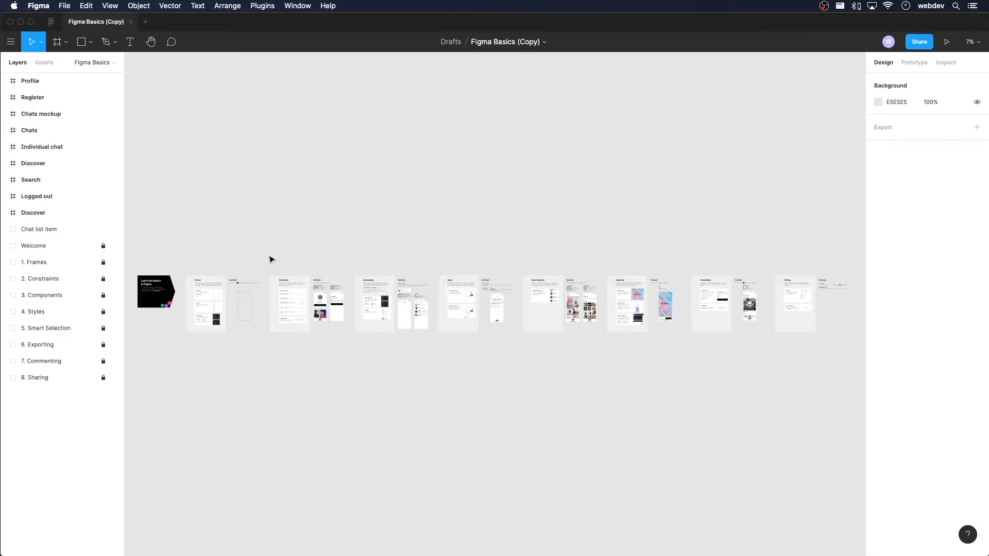
key(z)
key(z)
click(184, 305)
click(186, 304)
click(263, 311)
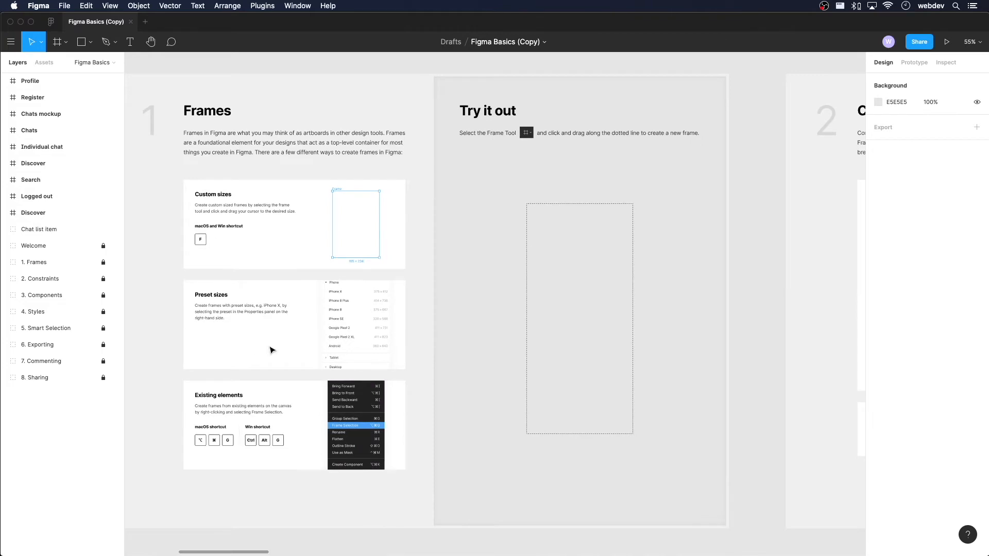
drag(232, 347, 269, 333)
scroll(273, 340, up, 1)
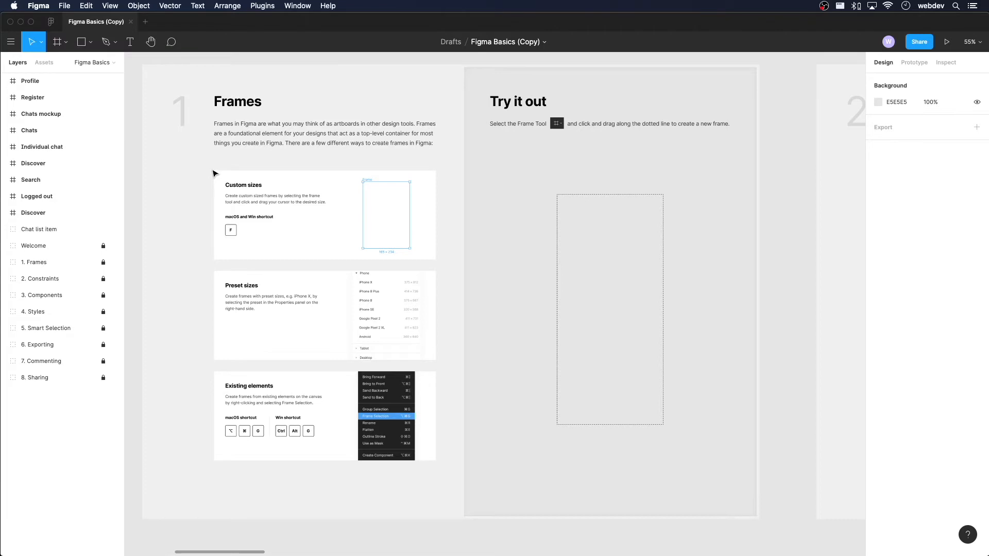
Step: With the Frame tool active, examine the preset sizes for Figma Community, Social Media, Paper, Watch, Desktop and Phone
key(f)
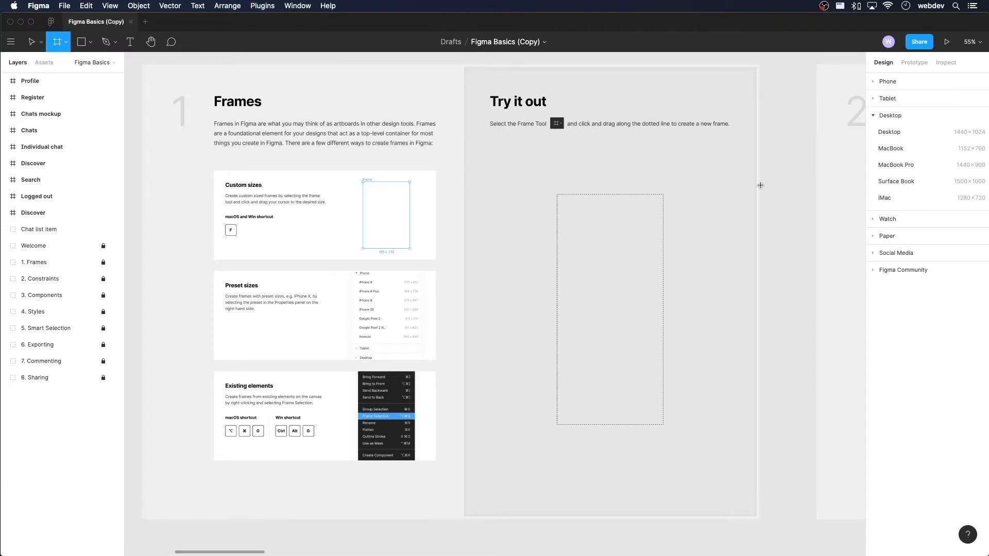
click(886, 114)
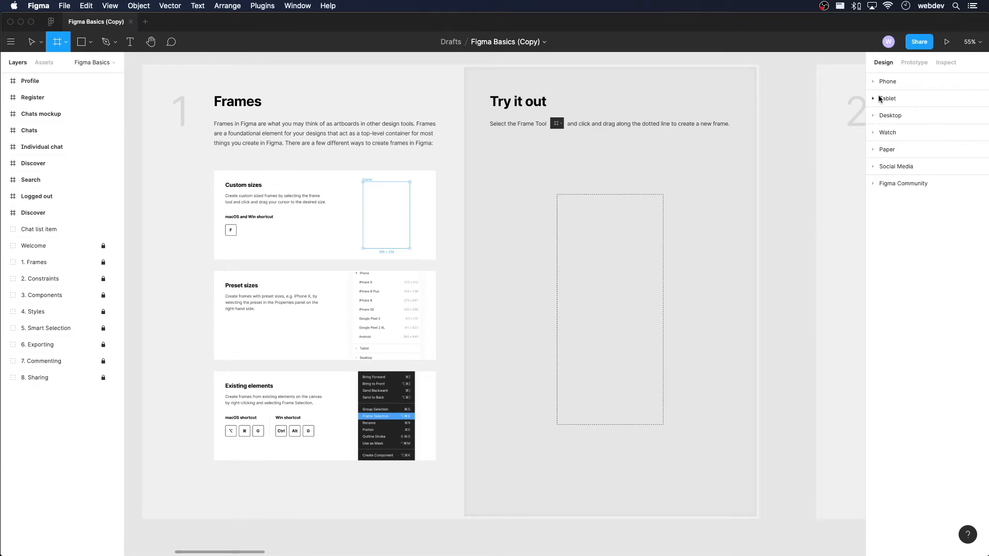
click(872, 184)
click(876, 184)
click(876, 167)
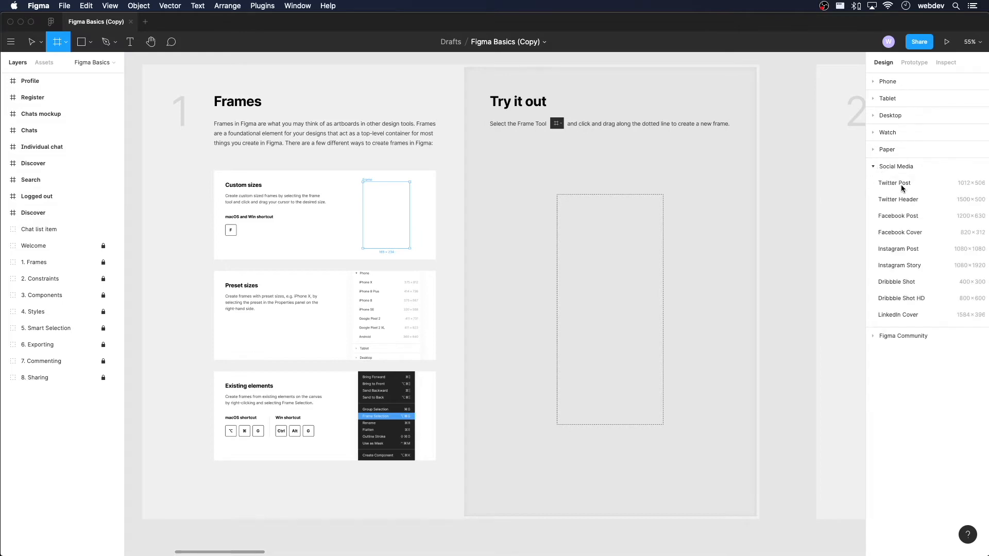
click(875, 167)
click(874, 150)
click(874, 150)
click(875, 133)
click(876, 133)
click(875, 117)
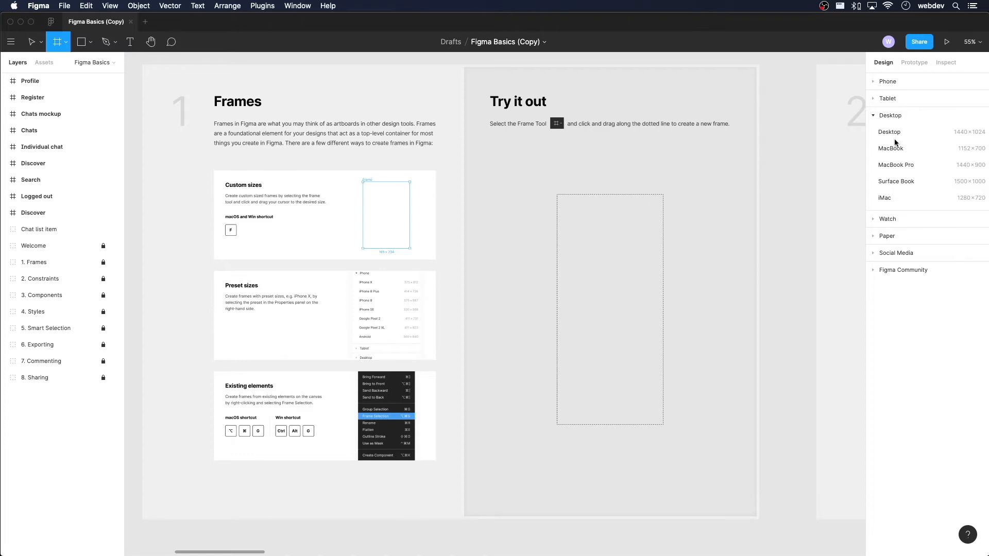
click(873, 82)
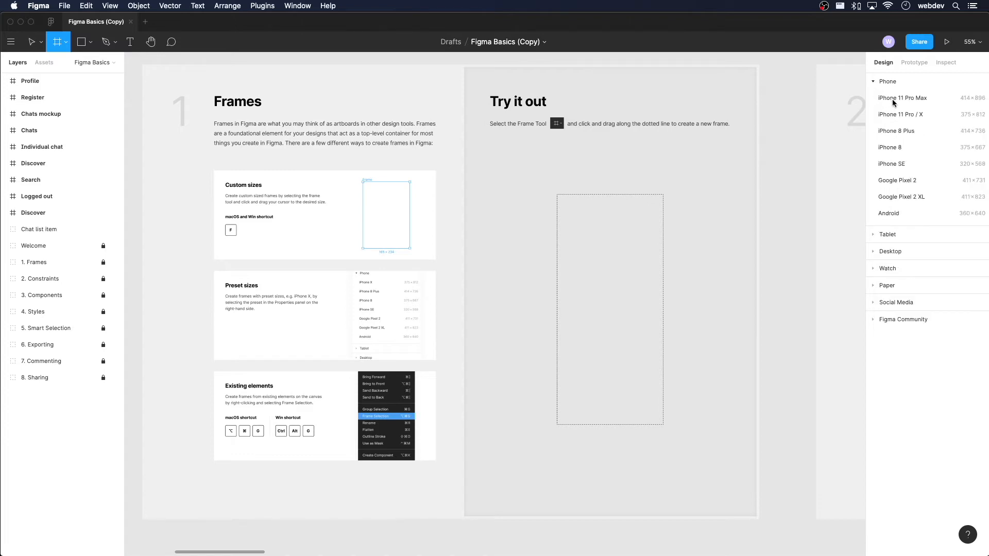
click(874, 82)
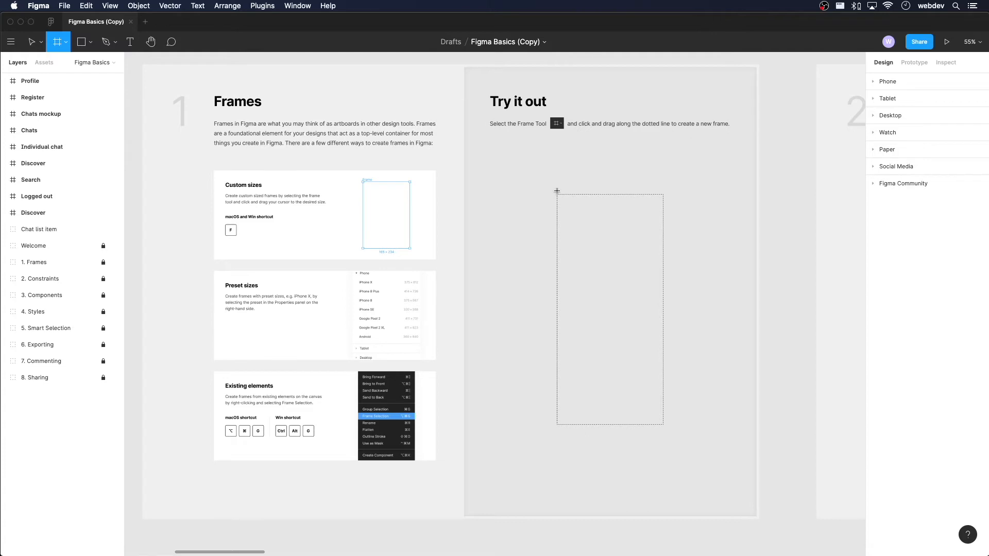
Step: Draw a frame of about 375 × 814 along the dotted outline in the Frames exercise and deselect it
drag(556, 194, 664, 425)
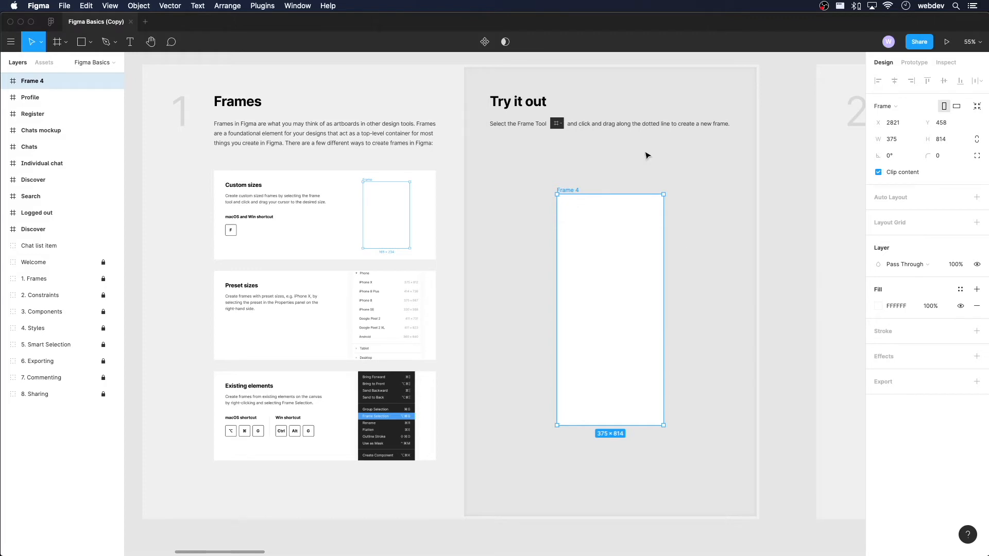
drag(668, 330, 518, 353)
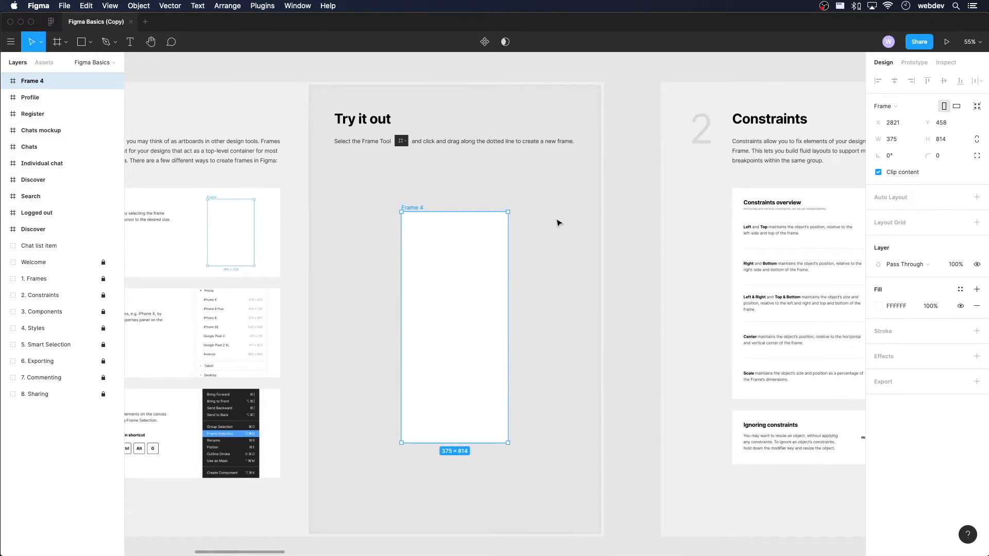
click(625, 333)
Step: In the Constraints exercise, try resizing the Profile frame to about 710 × 686 and undo the resize
drag(790, 312, 261, 283)
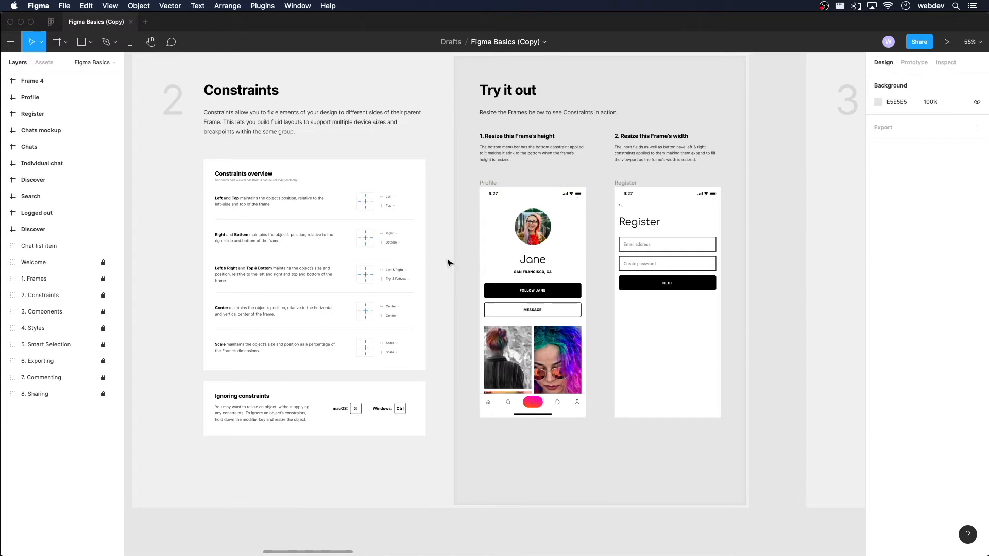
click(549, 283)
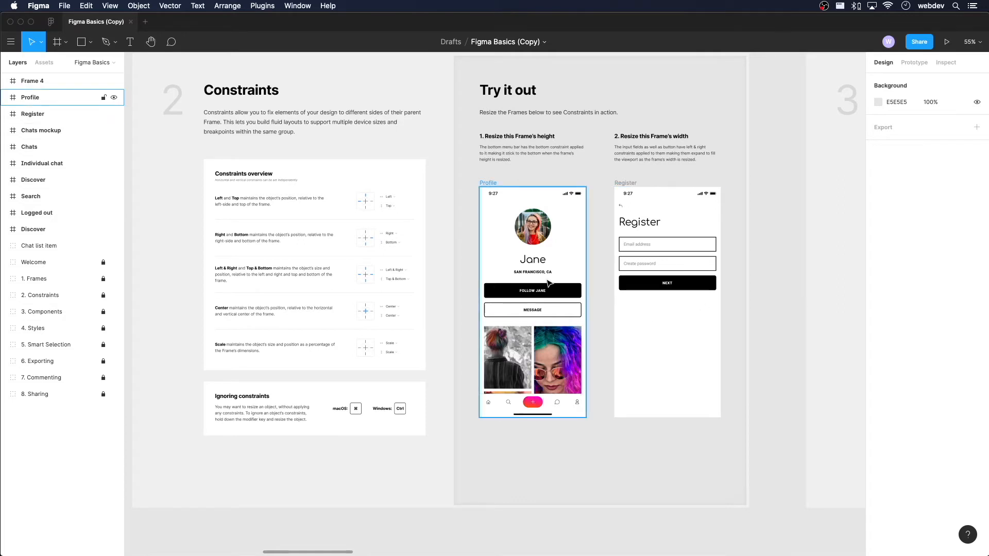
click(548, 284)
drag(586, 417, 681, 381)
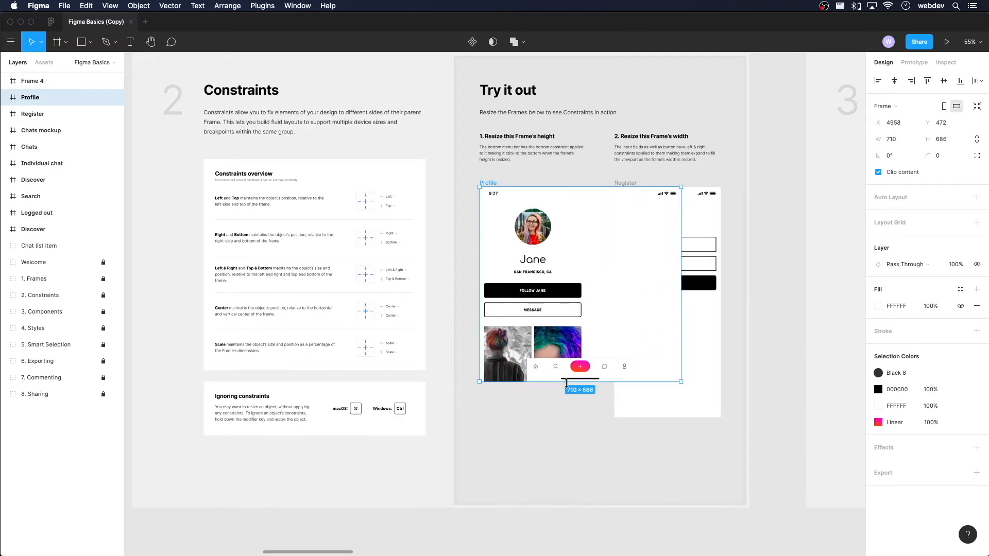
key(super+z)
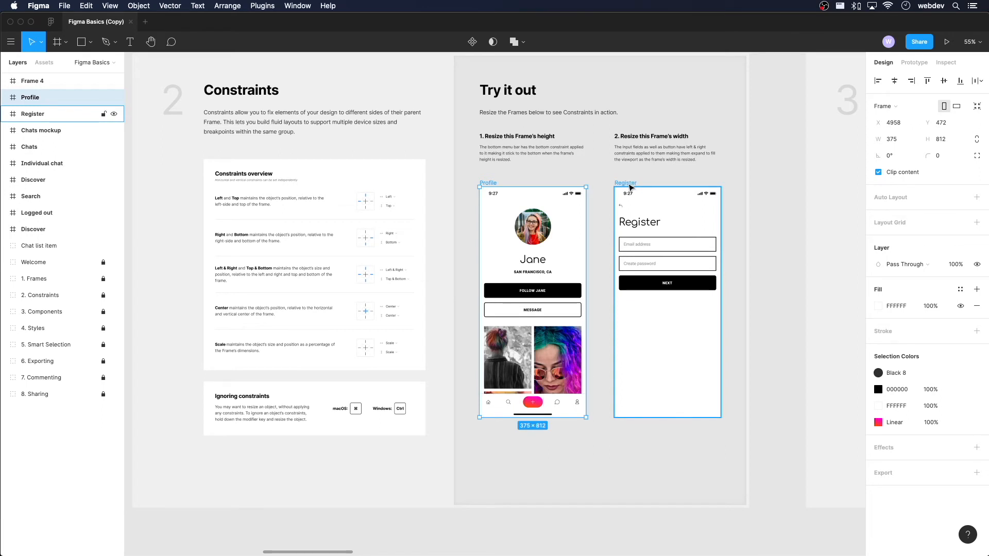
Step: Try widening the Register frame to about 531 × 824 to test its constraints and undo the resize
click(630, 189)
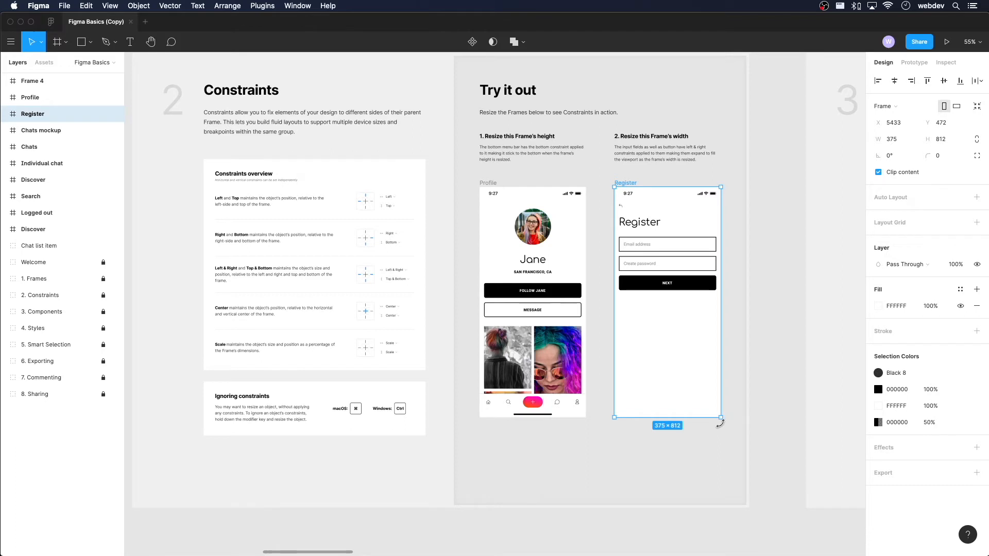
drag(720, 425, 765, 423)
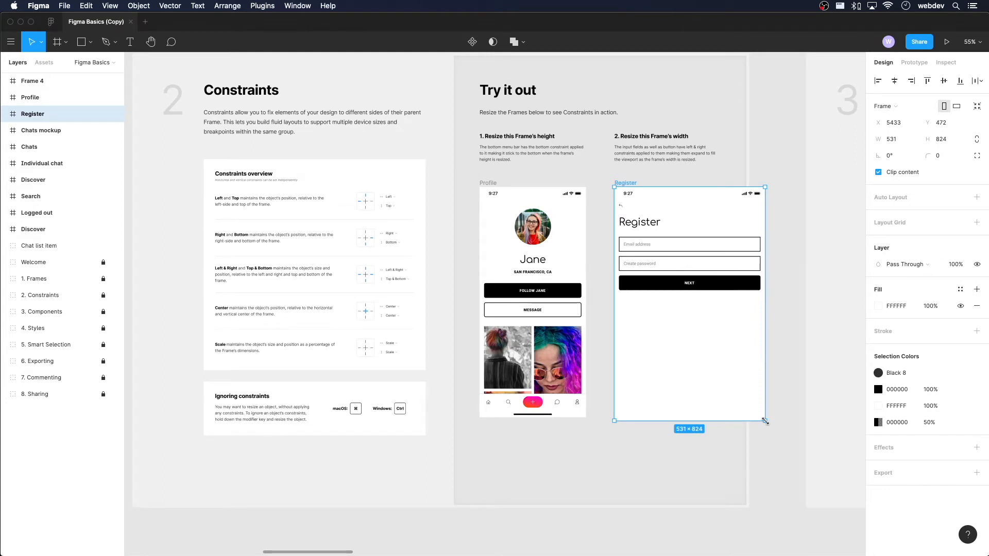
key(super+z)
Step: Examine the constraints of the Register frame's two input fields and Next button, including the button's horizontal and vertical constraint options
click(696, 248)
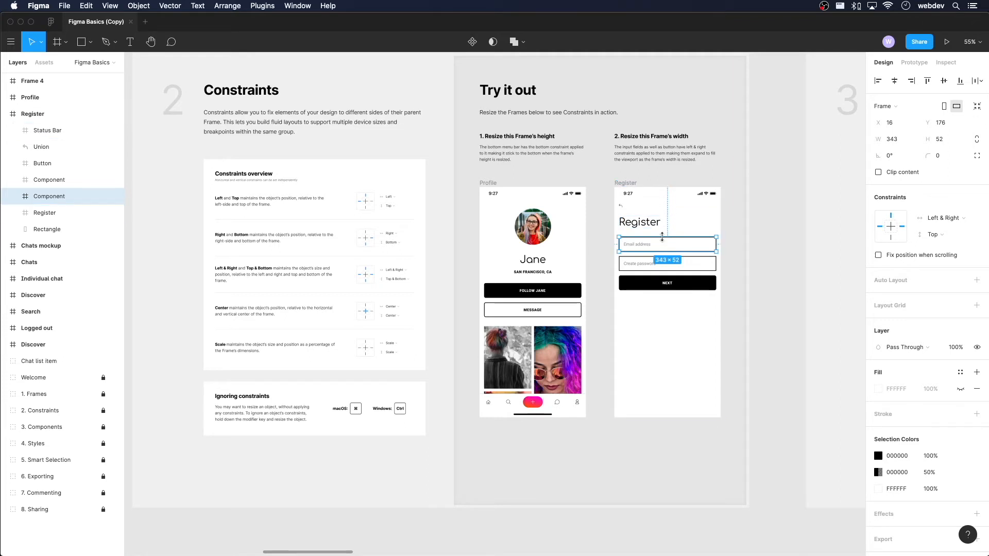
click(667, 263)
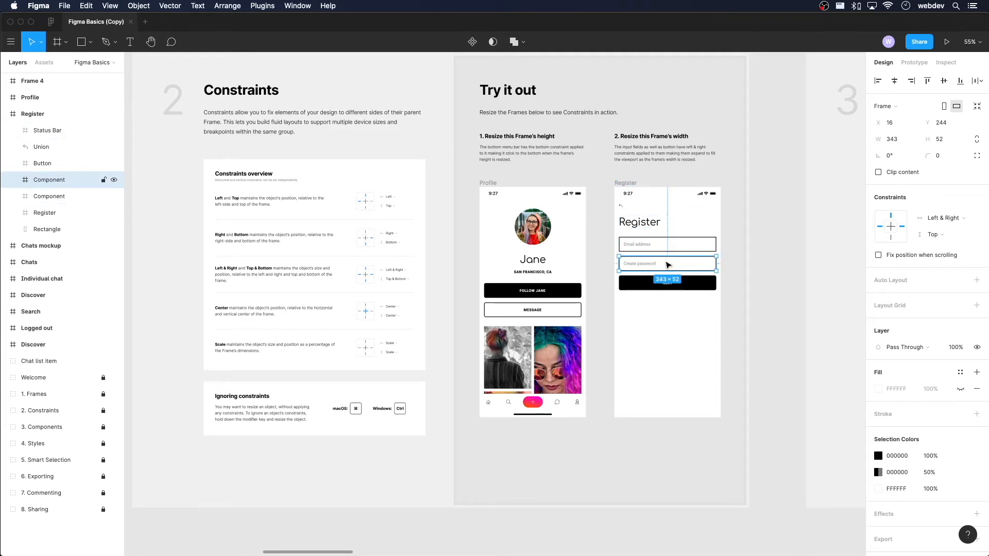
click(667, 283)
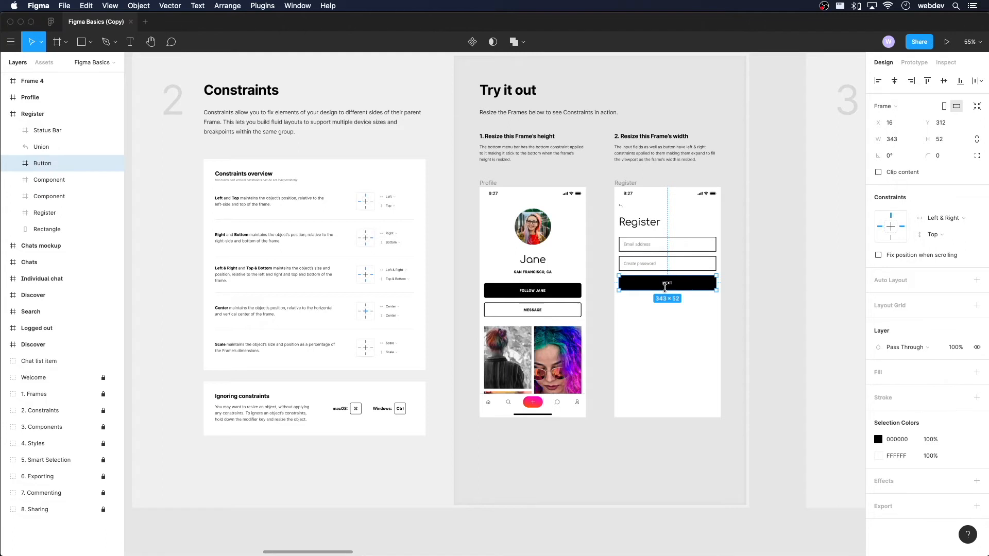
click(962, 218)
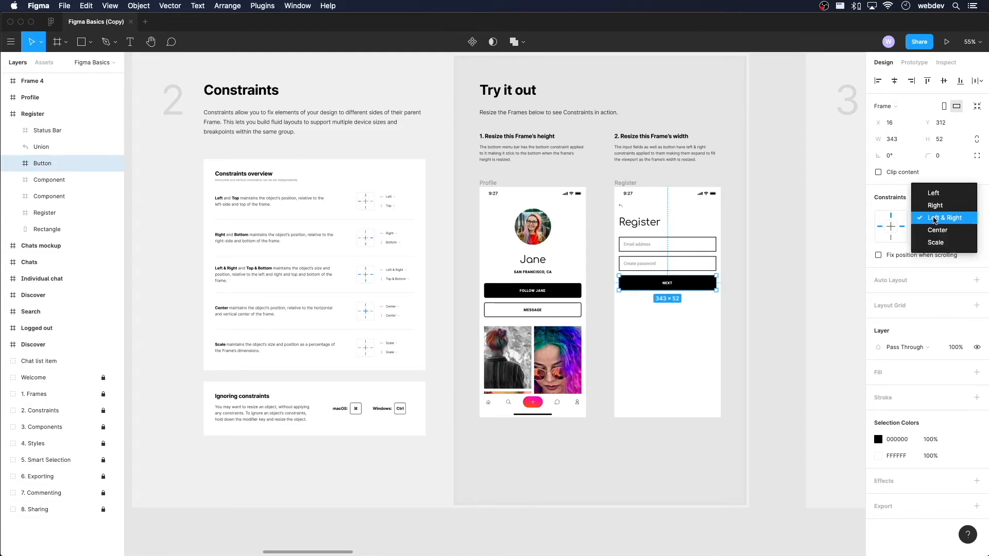
click(968, 273)
click(946, 236)
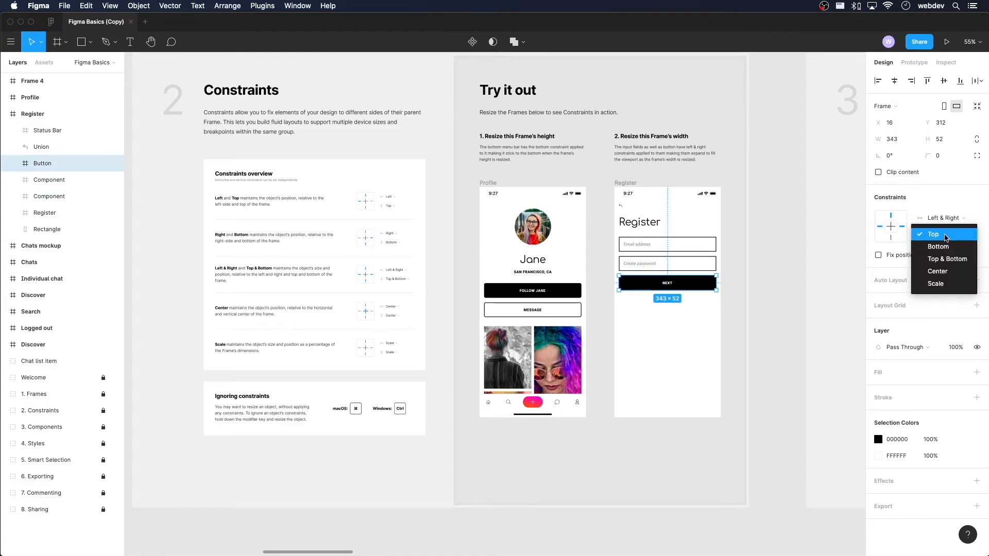
key(Down)
key(Down)
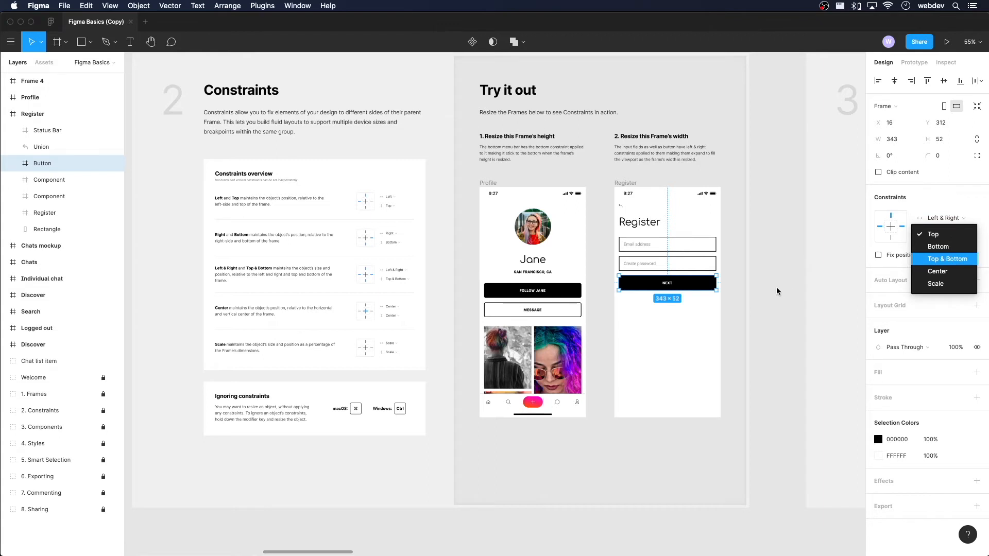
key(Escape)
click(753, 292)
Step: Duplicate the Next button to the bottom of the Register frame at Y 742 and set its vertical constraint to Bottom
click(696, 288)
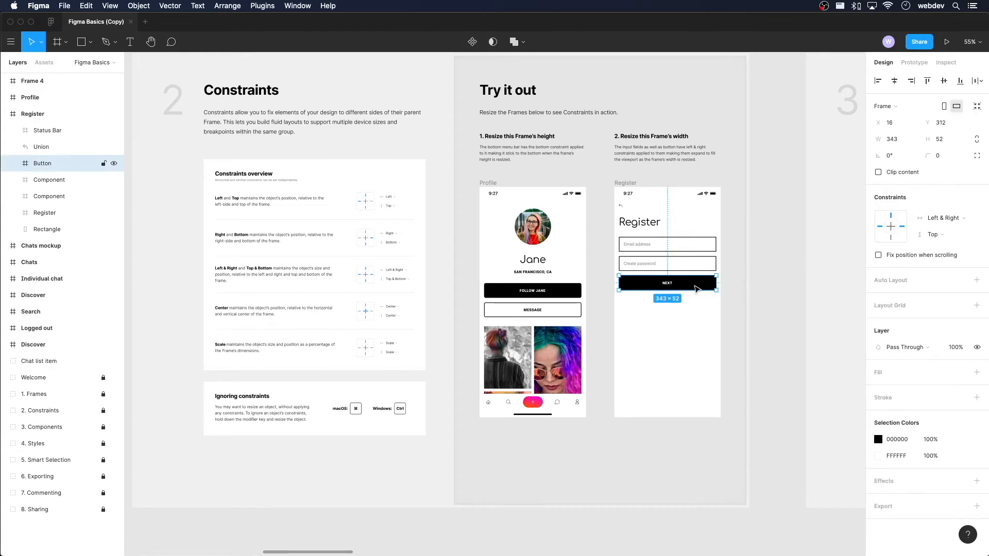
drag(695, 288, 690, 410)
click(892, 239)
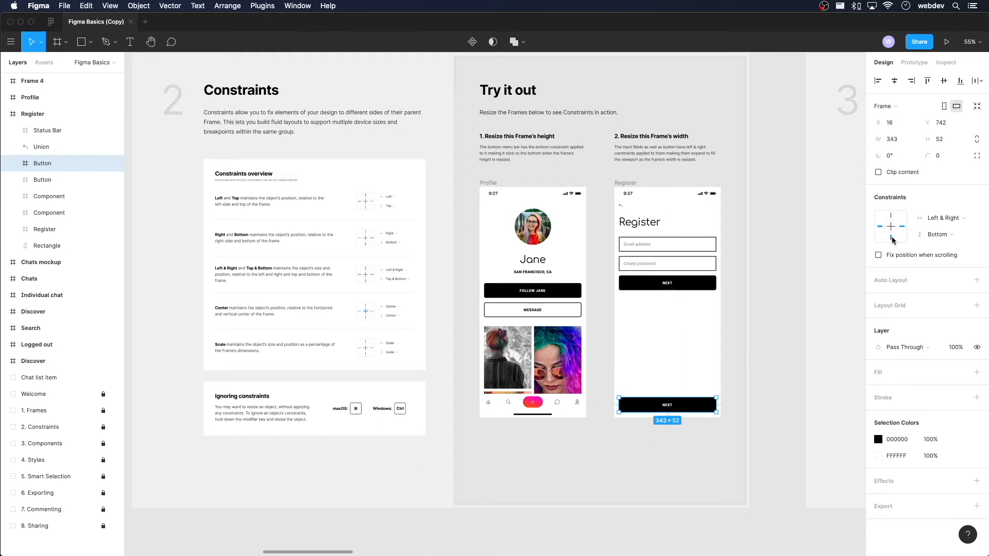
Step: Try resizing the Register frame with its bottom-constrained Next button, undo the resize and deselect the frame
click(626, 184)
drag(735, 397, 747, 375)
key(super+z)
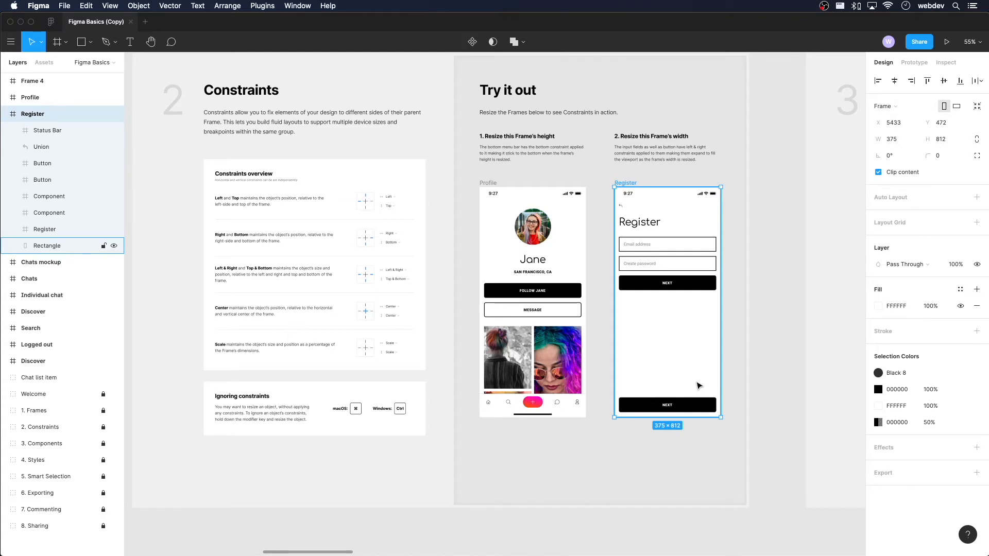
click(752, 358)
Step: Turn the grouped chat list item under "1. Create a Component" in the Components section into a component
drag(745, 295, 444, 403)
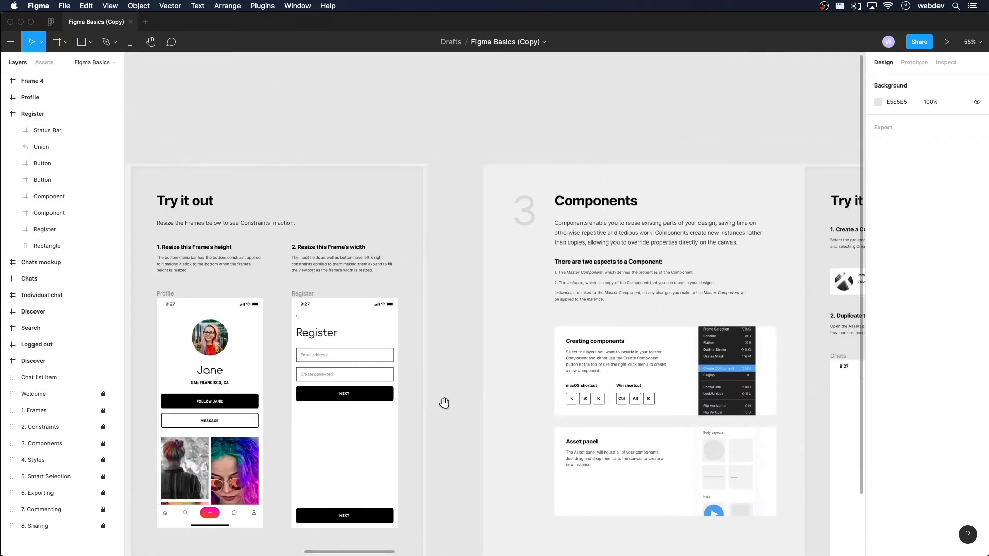
drag(680, 348, 341, 257)
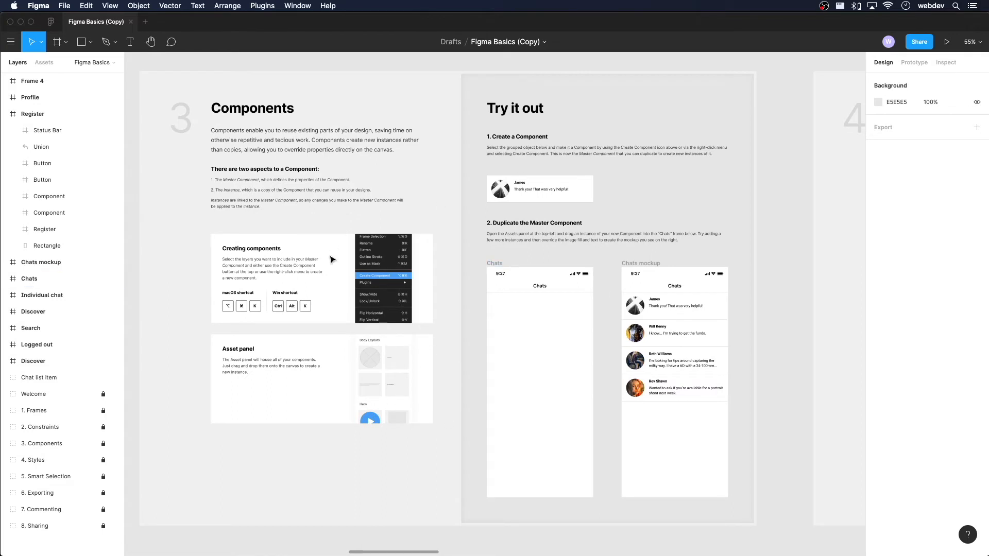
drag(480, 167, 623, 211)
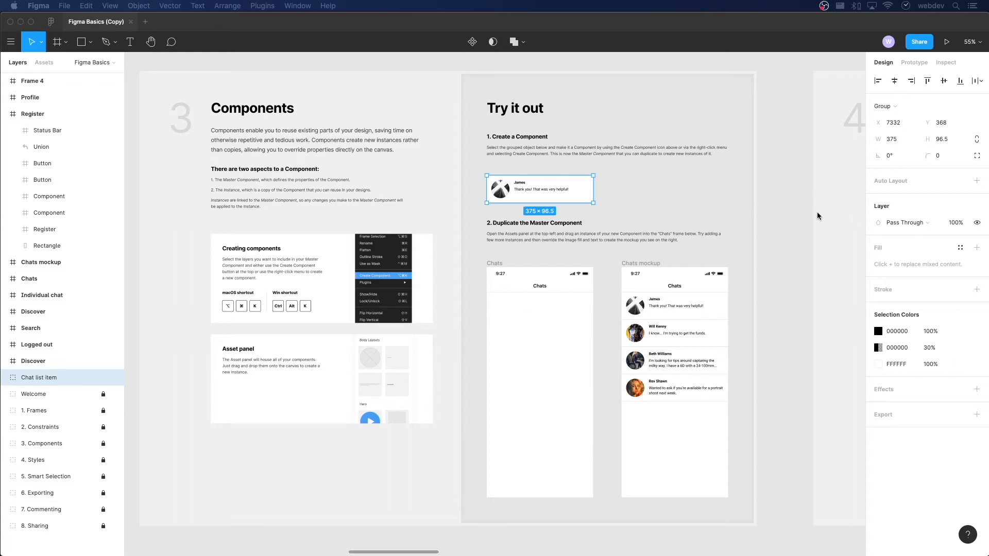
key(Escape)
click(570, 195)
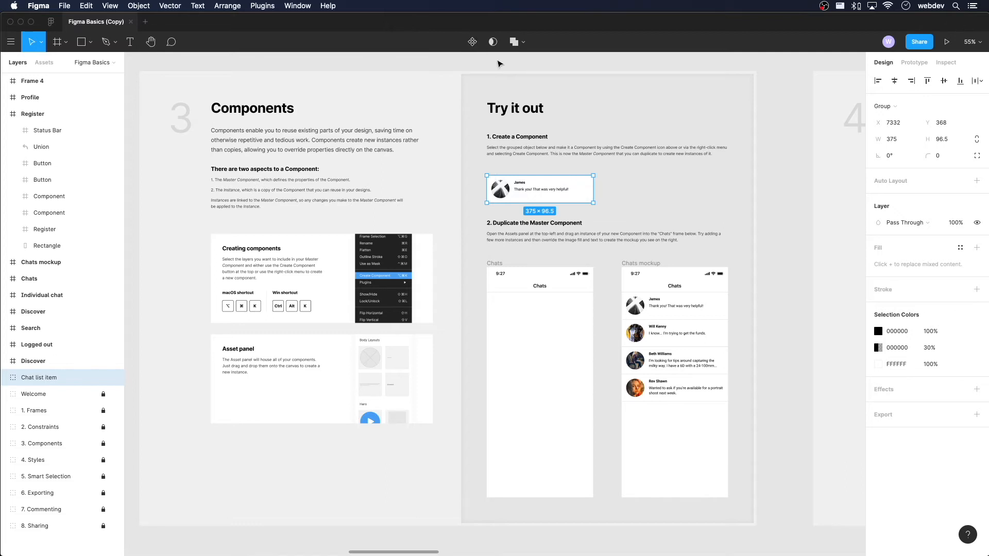
right_click(582, 196)
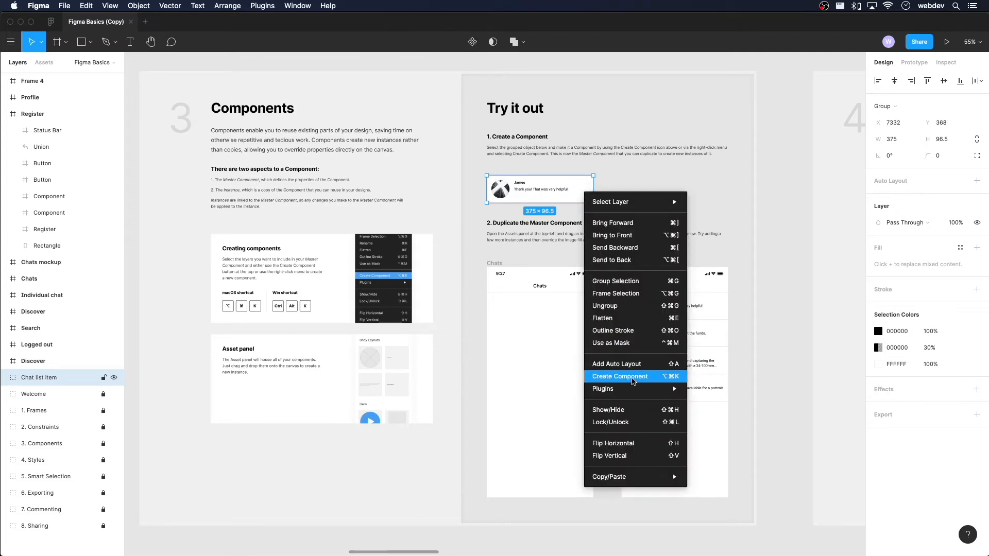
click(656, 378)
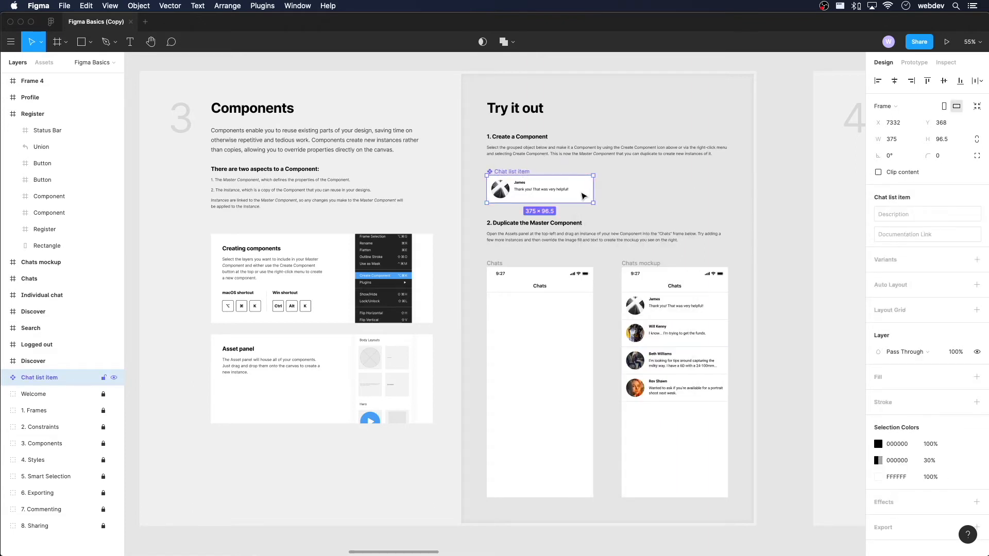
Step: Place an instance of the local Chat list item component under the Chats frame's header at X 0, Y 88
click(44, 63)
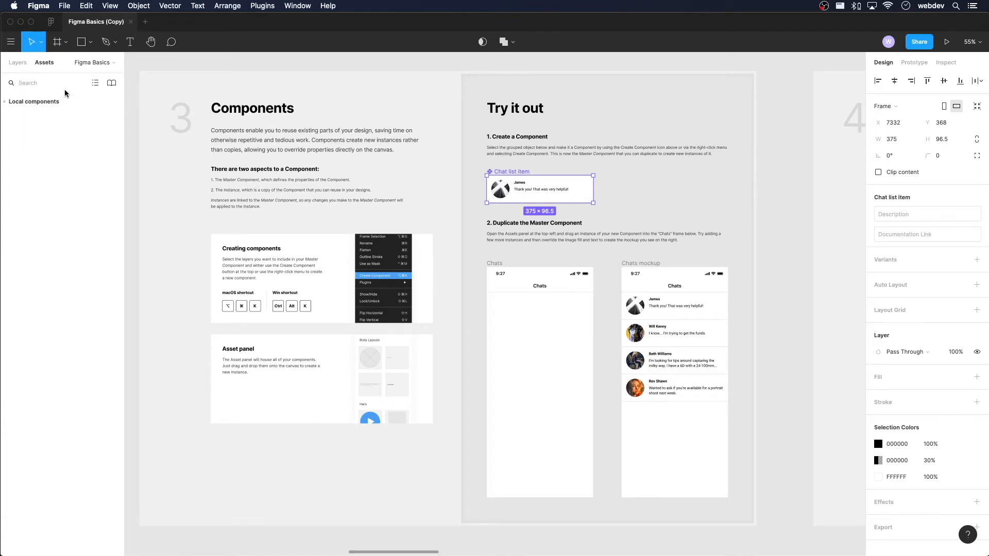
click(20, 106)
drag(67, 132, 538, 308)
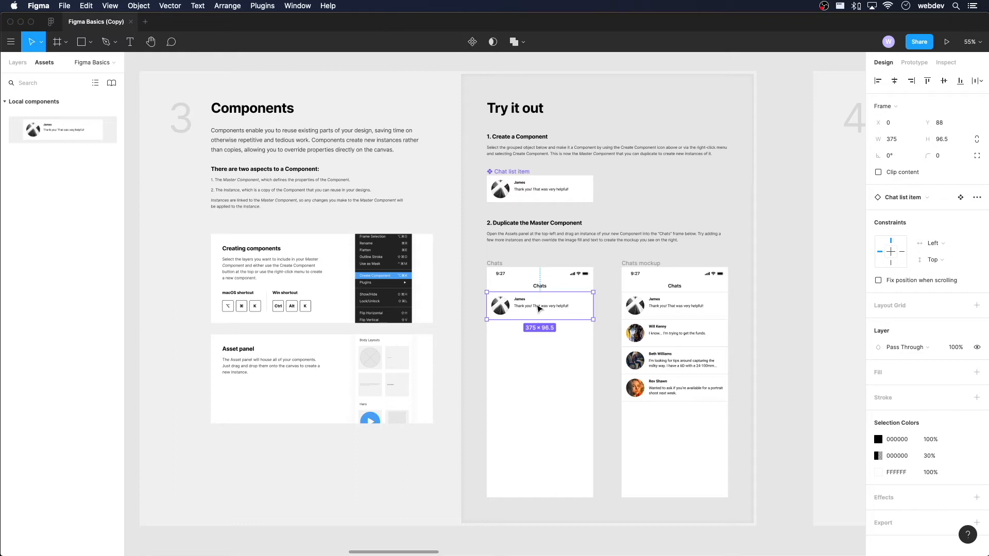
Step: Duplicate the Chat list item instance directly below the first row in the Chats frame, at Y 185
drag(538, 307, 539, 341)
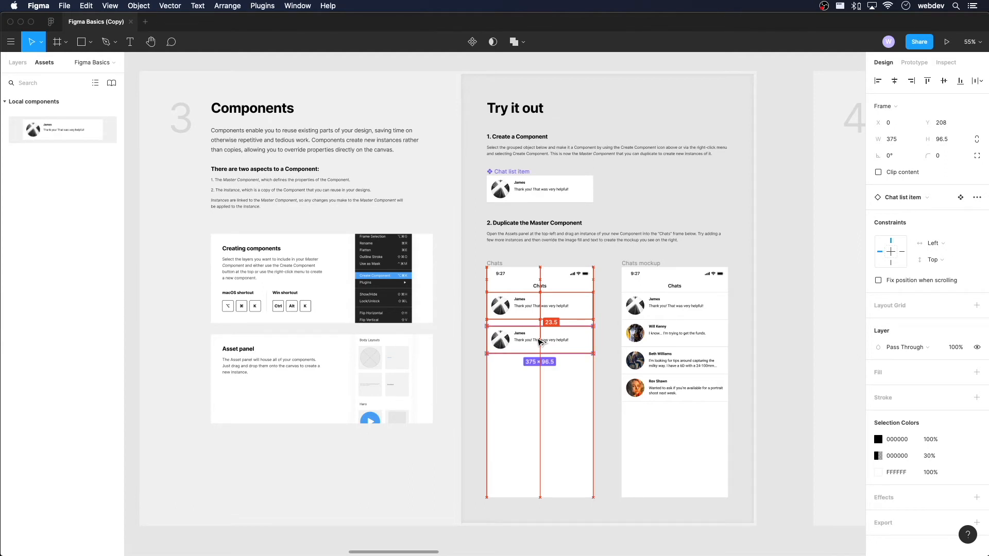
drag(539, 341, 539, 334)
click(693, 214)
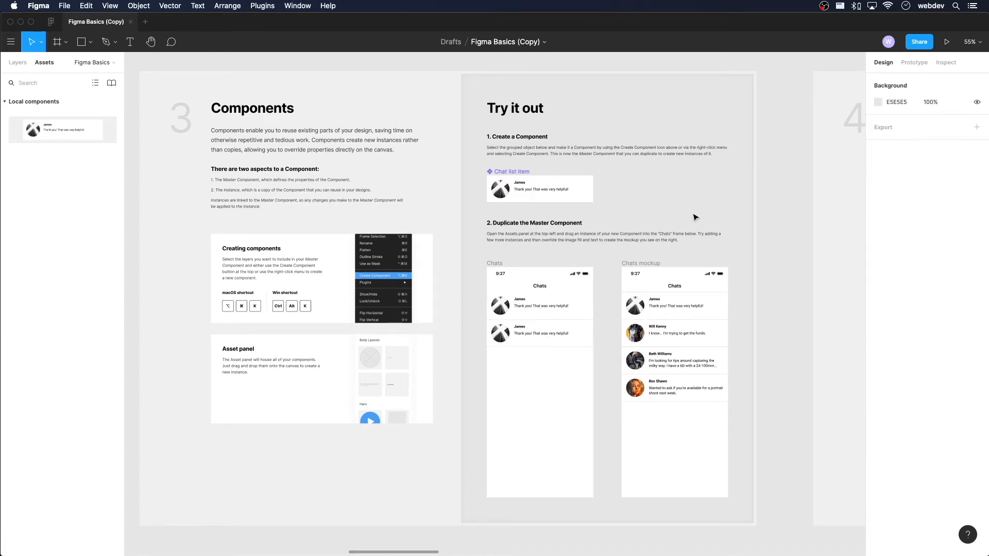
Step: Duplicate the second chat row three times downward so the Chats frame holds five instances
click(529, 344)
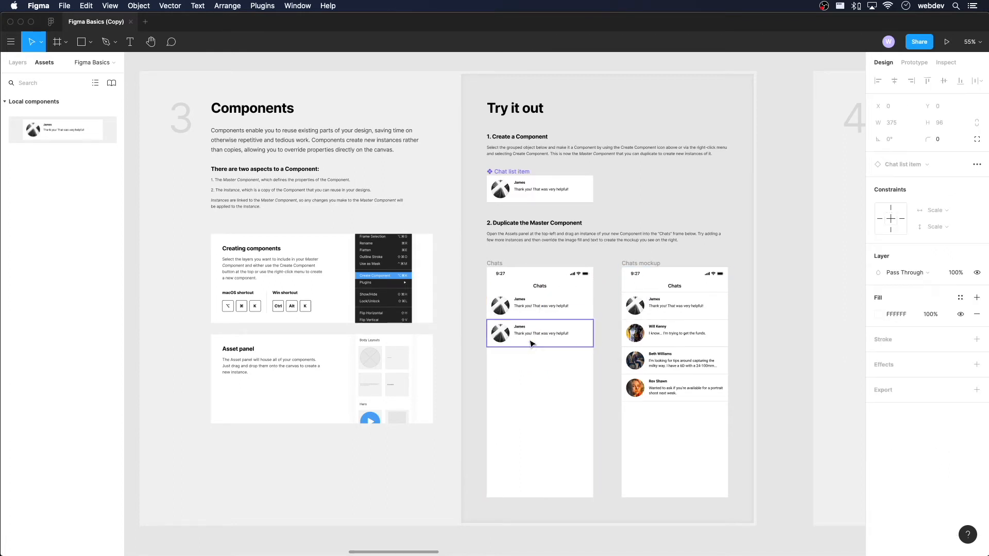
click(529, 341)
click(697, 326)
click(567, 340)
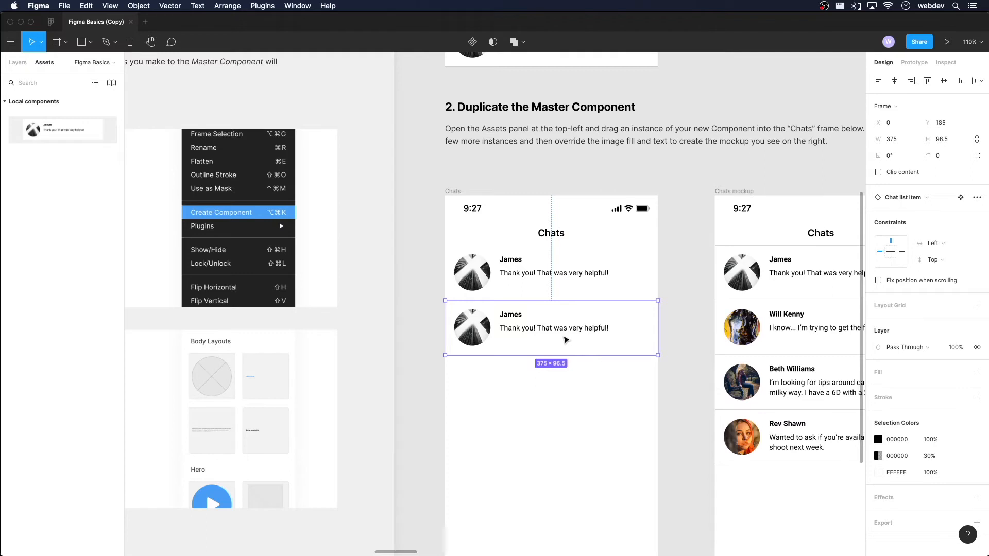
key(super+d)
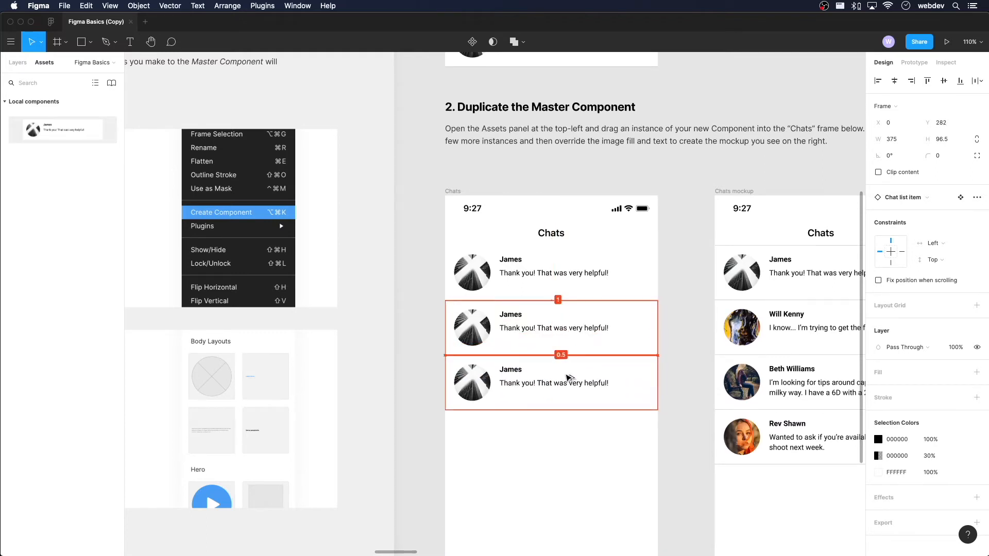
key(super+d)
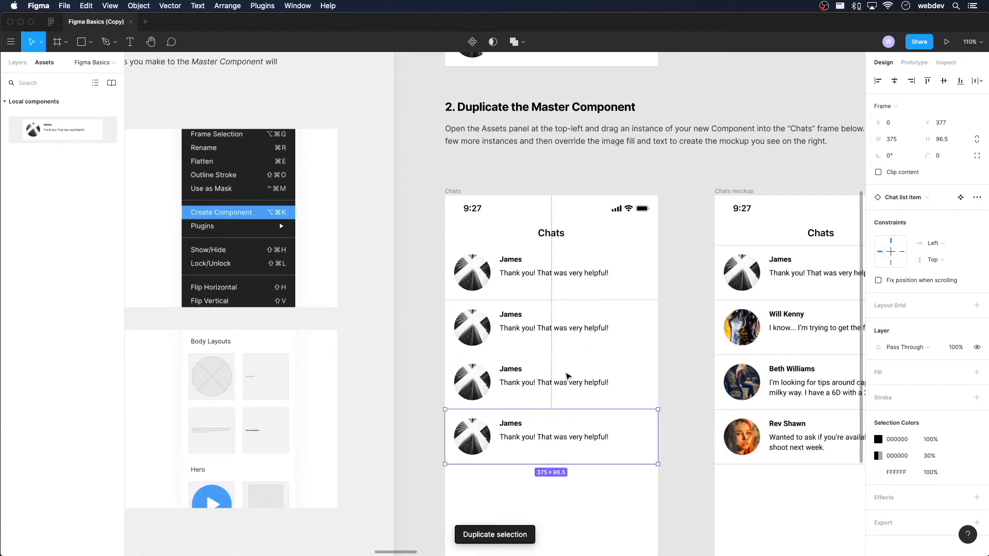
key(super+d)
click(672, 386)
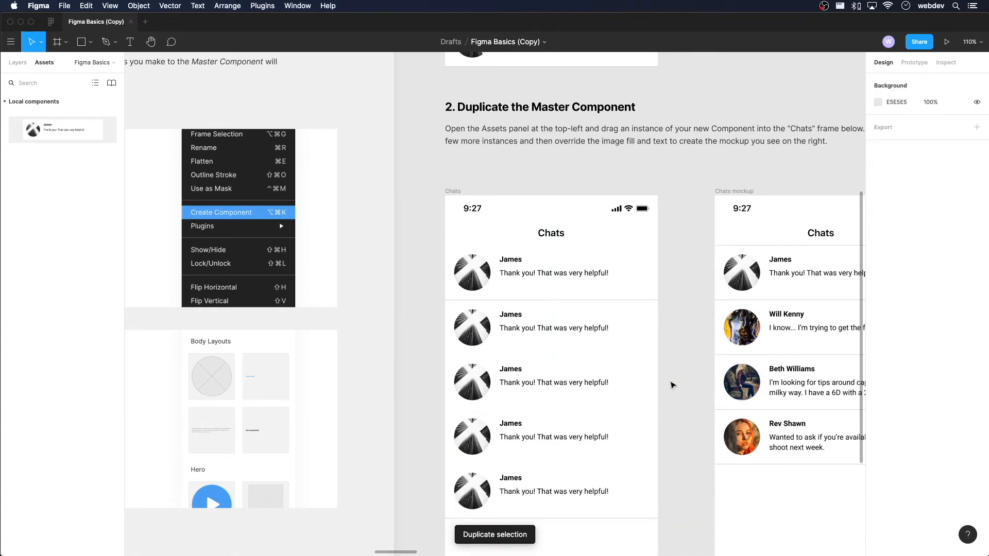
Step: Adjust the vertical positions of the lower chat rows so they stack evenly, with the fifth row at Y 476
drag(559, 382, 556, 438)
key(Escape)
scroll(556, 437, down, 3)
mouse_move(569, 350)
mouse_down()
mouse_move(570, 367)
mouse_move(569, 352)
mouse_up()
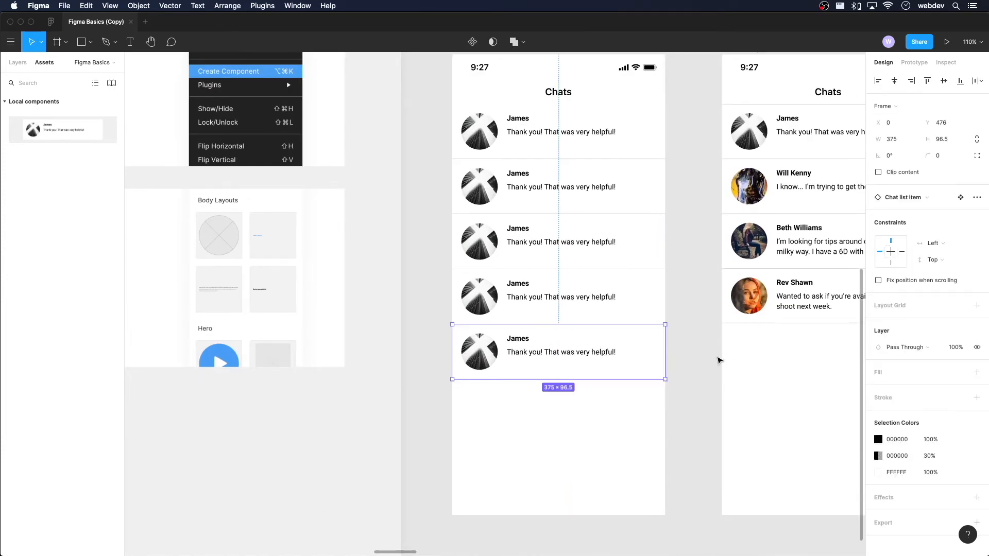
click(718, 360)
Step: Override the contact name in the first row of the Chats frame with a different first name
key(space)
drag(671, 172, 567, 317)
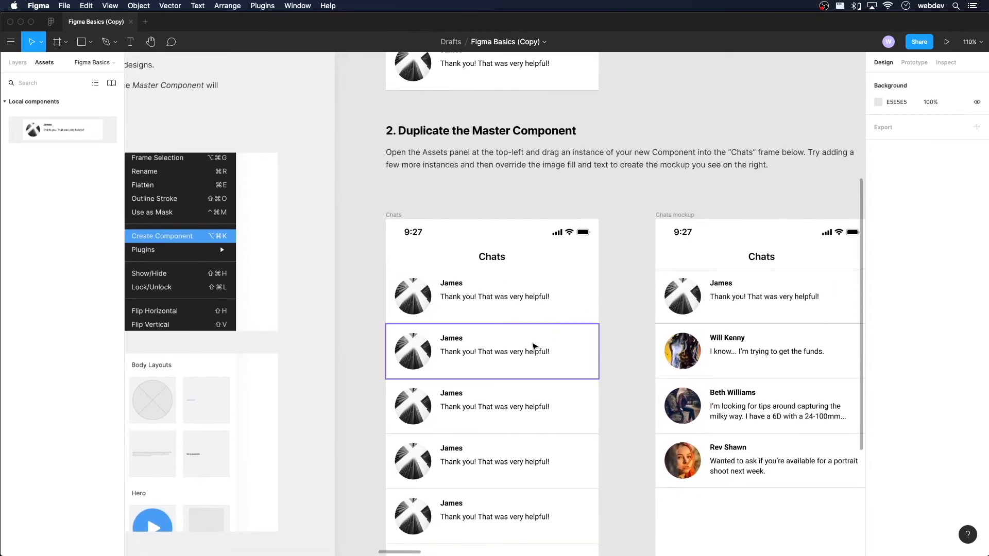
drag(541, 181, 639, 124)
drag(607, 275, 441, 276)
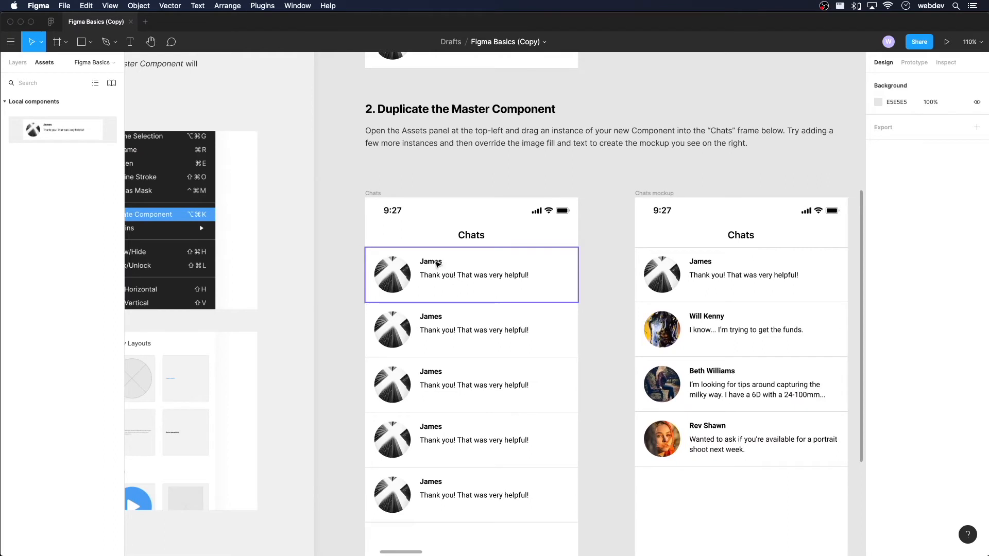
click(438, 268)
double_click(436, 265)
double_click(435, 264)
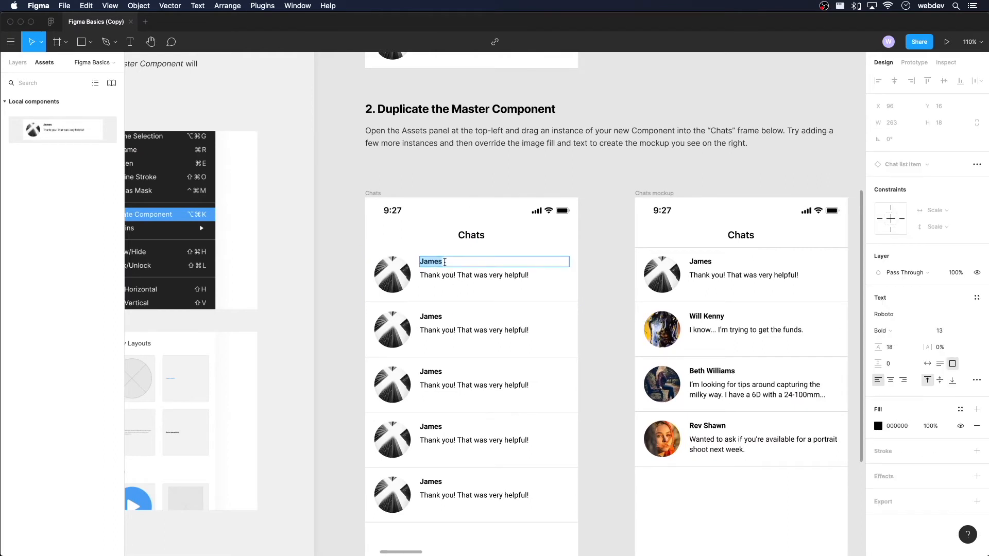
text(Mike)
Step: Override the contact name in the third row of the Chats frame with another first name and deselect it
double_click(447, 372)
double_click(451, 373)
text(Ma)
key(Escape)
click(611, 341)
Step: Change the message text in the Chat list item master component to "Hey Guys!!!!"
scroll(520, 236, up, 5)
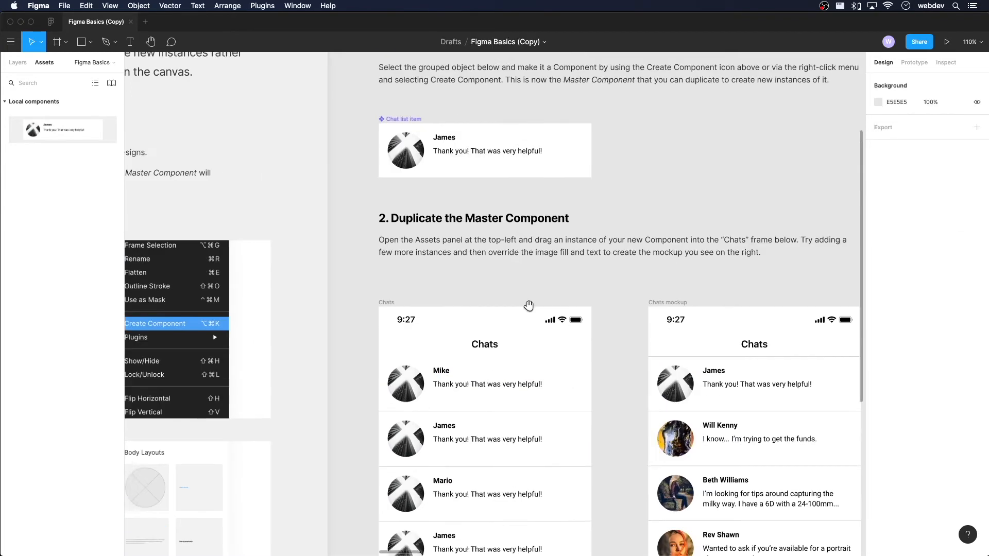
click(484, 243)
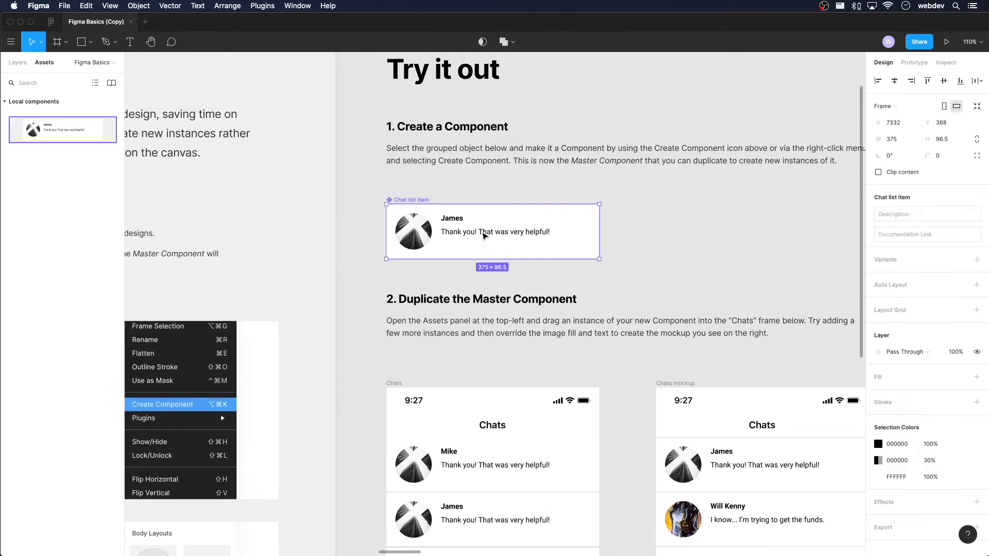
double_click(539, 233)
click(547, 233)
drag(577, 233, 417, 230)
text(Hey GUTS)
key(BackSpace)
key(BackSpace)
key(BackSpace)
text(UYS!!!!)
key(Left)
key(Left)
key(Left)
key(Left)
key(BackSpace)
key(BackSpace)
key(BackSpace)
text(uys)
key(Escape)
Step: Compare the message text and names of the Chats frame's instances with the Chat list item master component
scroll(680, 206, down, 5)
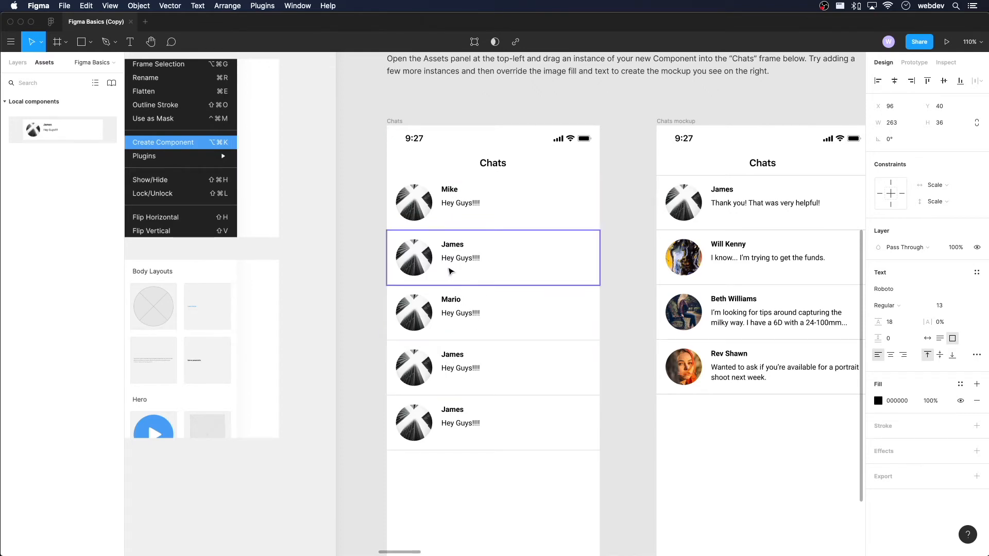
click(636, 239)
key(space)
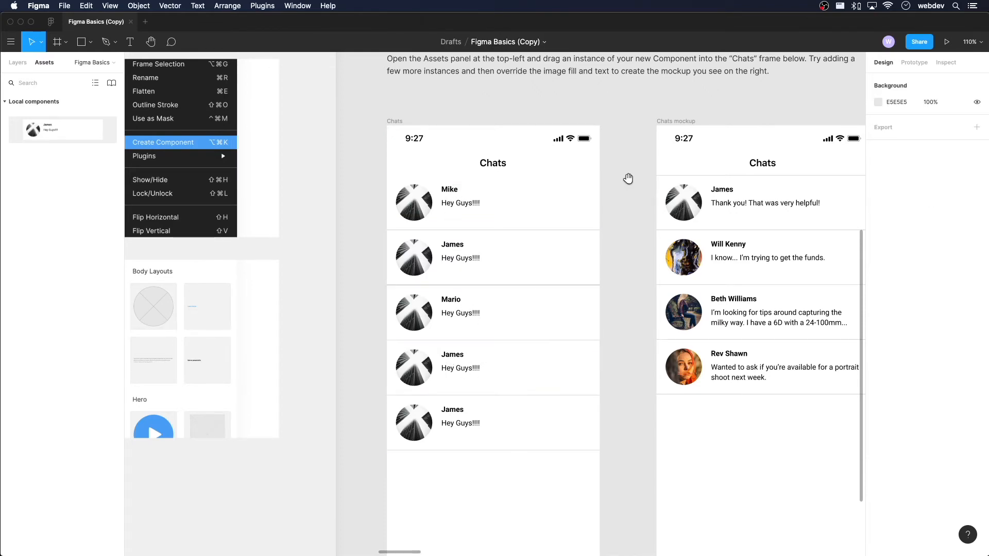
drag(629, 175, 664, 285)
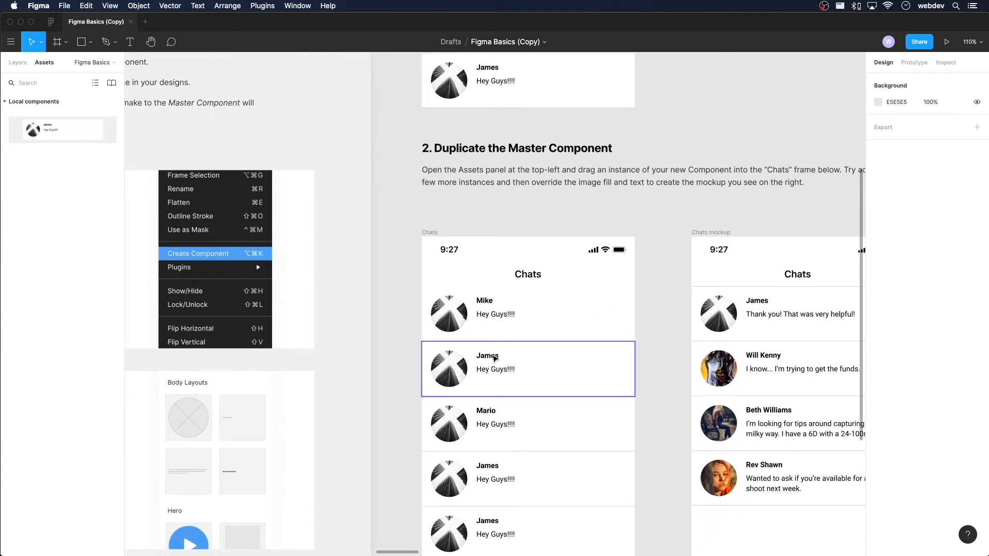
scroll(554, 443, down, 2)
scroll(554, 442, right, 2)
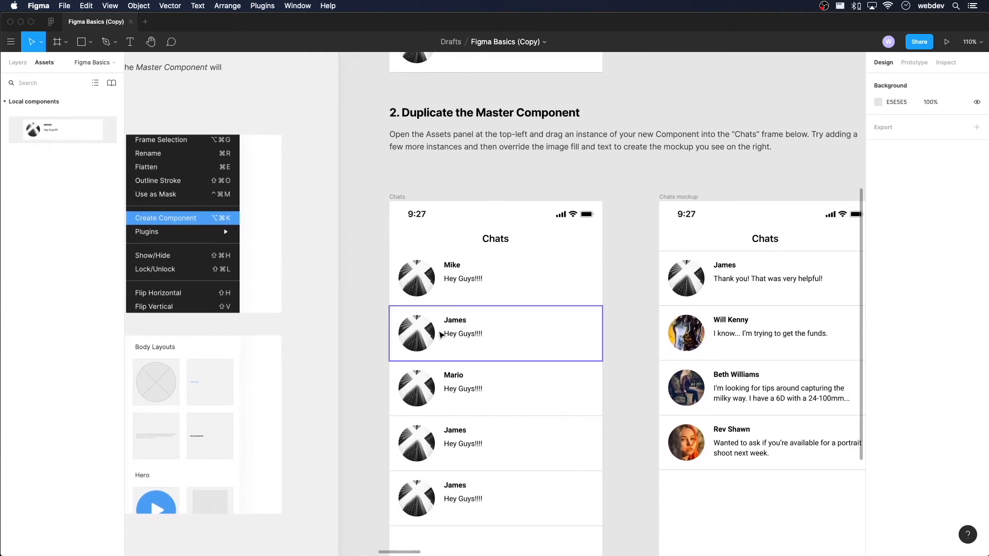
scroll(481, 216, up, 8)
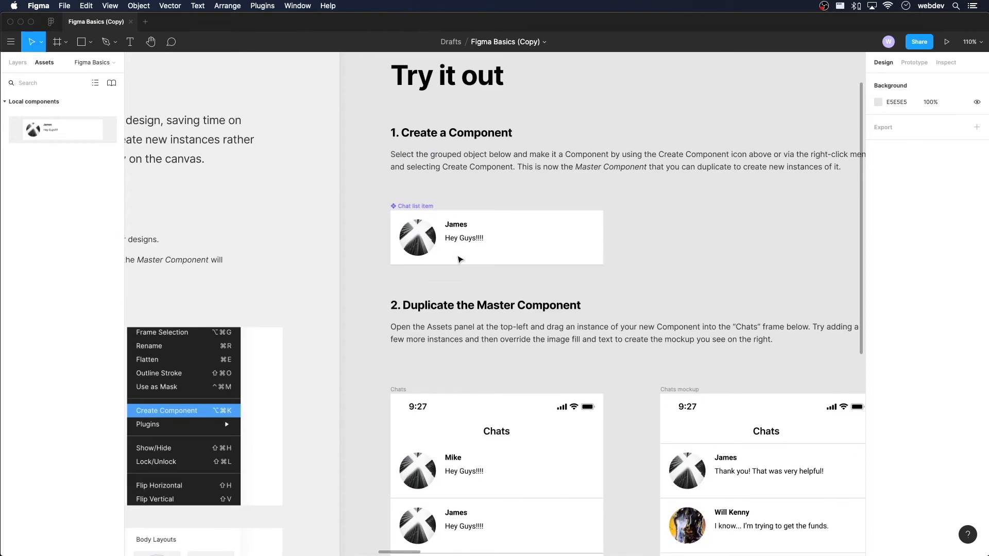
scroll(427, 283, down, 11)
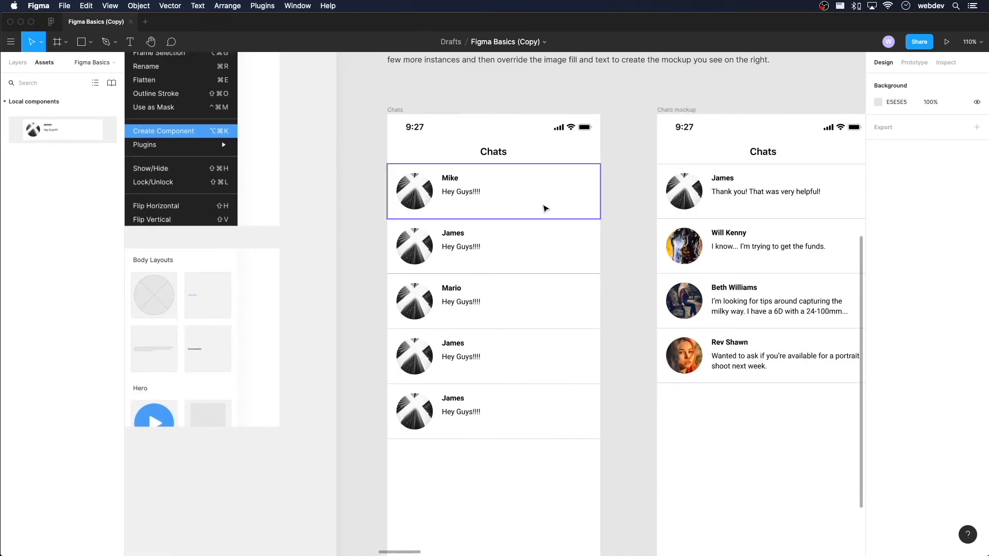
Step: Override the message in the first row of the Chats frame with "Hey Guys!!!! what you all up to?"
double_click(461, 196)
double_click(487, 192)
click(496, 195)
text(what y)
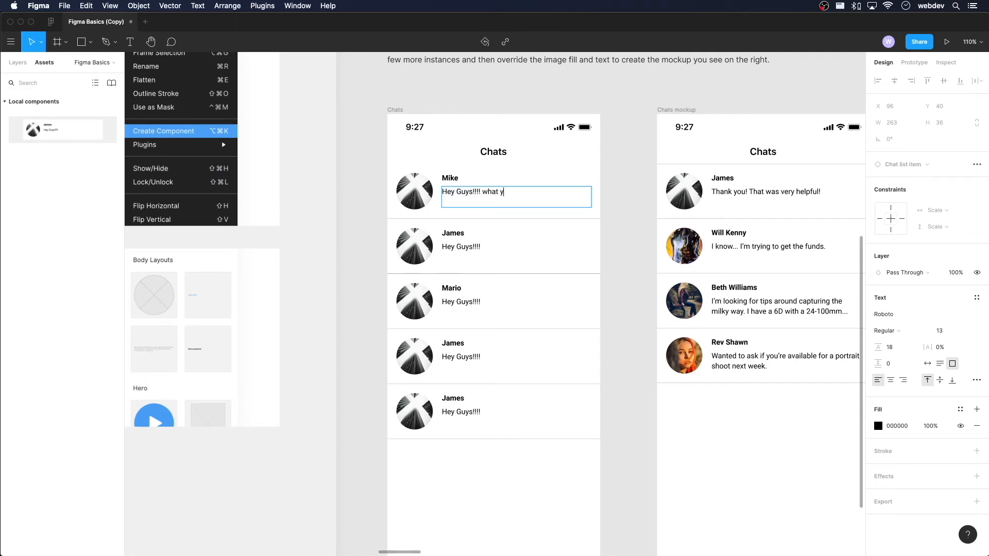
text(ou all up to?)
key(Escape)
Step: Replace the message text in the Chat list item master component with "Nothing..."
scroll(512, 202, up, 5)
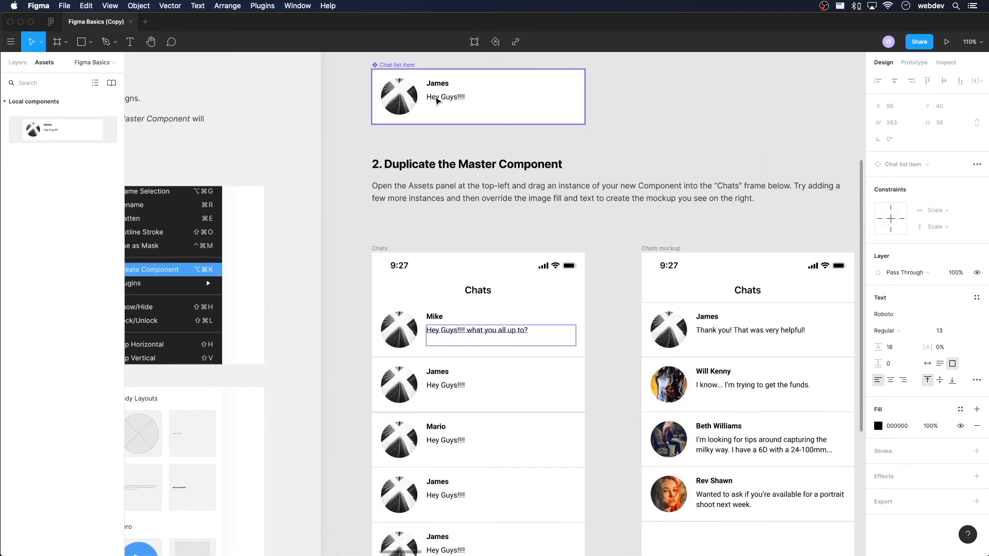
double_click(450, 101)
double_click(469, 101)
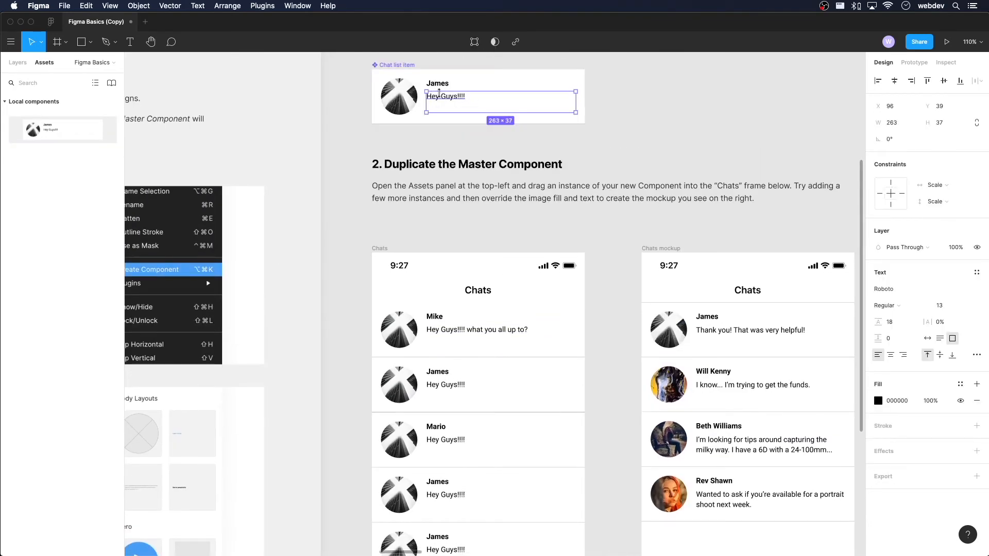
text(Nothing...)
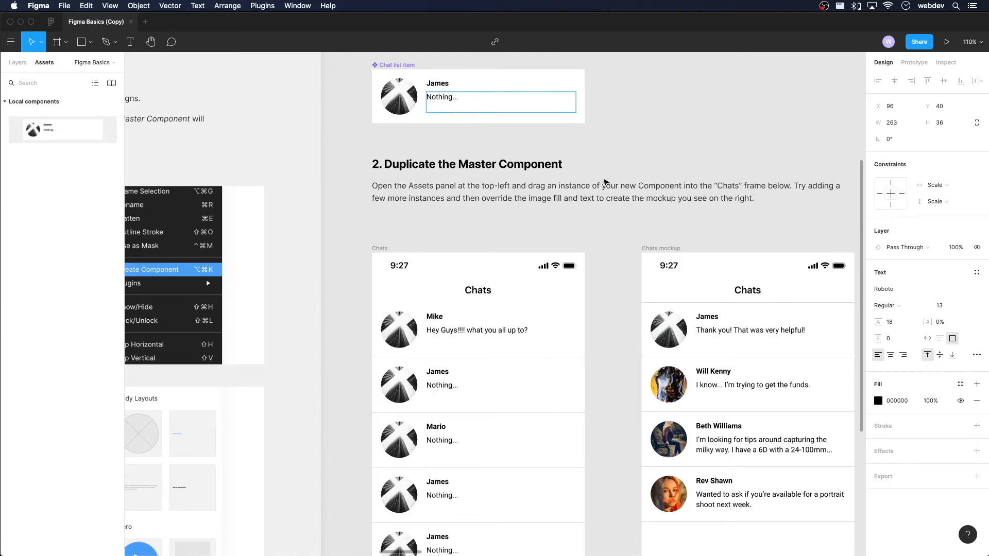
key(Escape)
Step: Review which rows of the Chats frame follow the master component's message, alongside the Chats mockup and the exercise instructions
scroll(579, 415, down, 5)
scroll(578, 415, right, 1)
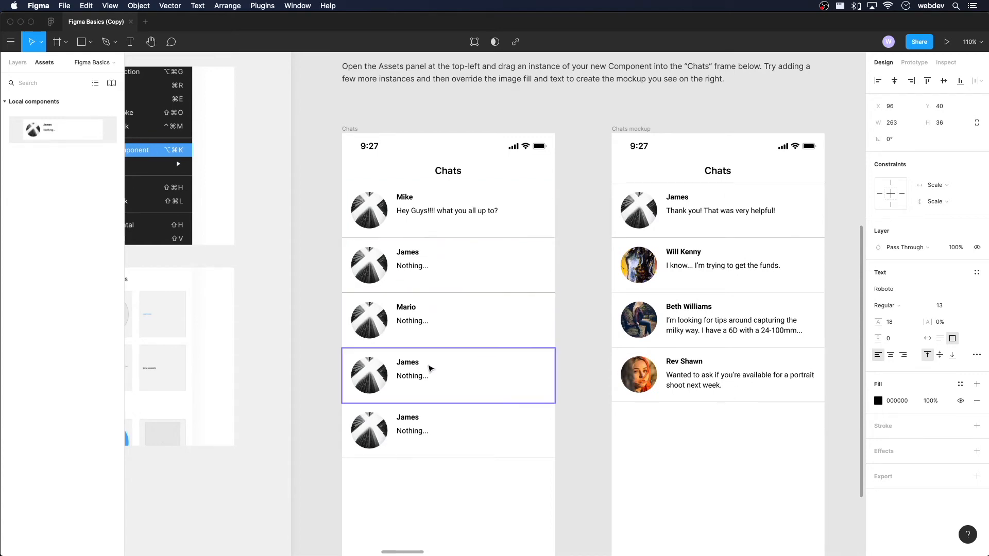
click(577, 406)
scroll(572, 288, right, 5)
scroll(572, 288, up, 1)
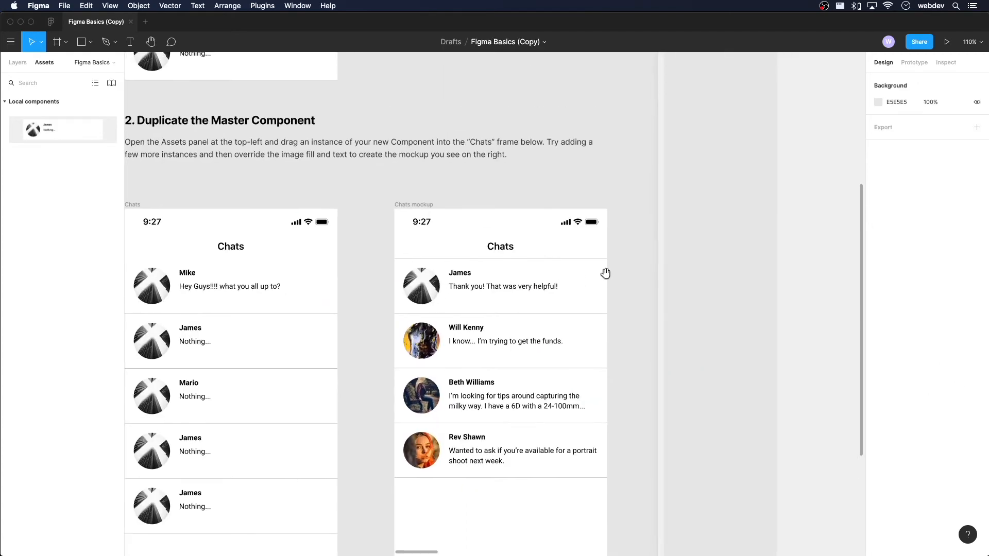
drag(638, 236, 558, 370)
drag(271, 269, 602, 232)
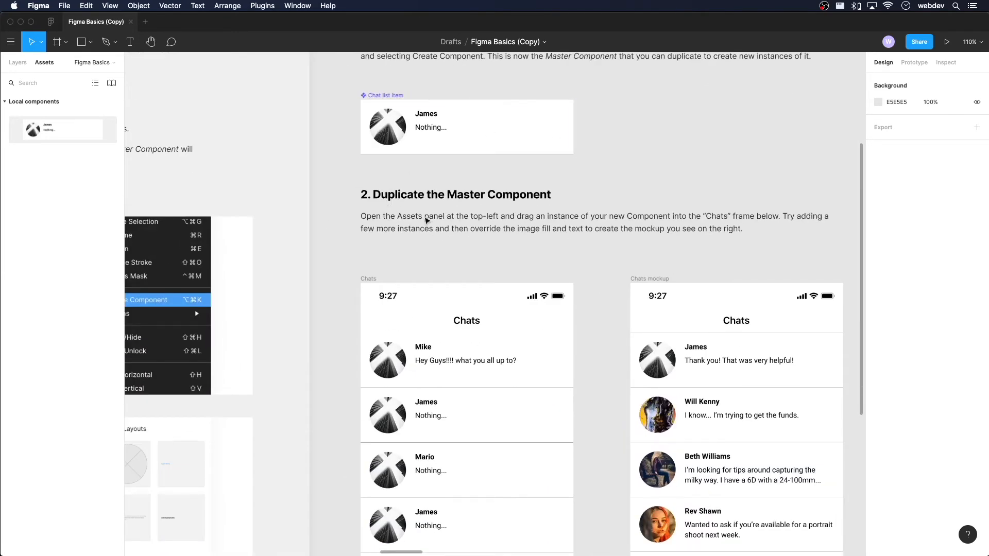
drag(522, 224, 420, 120)
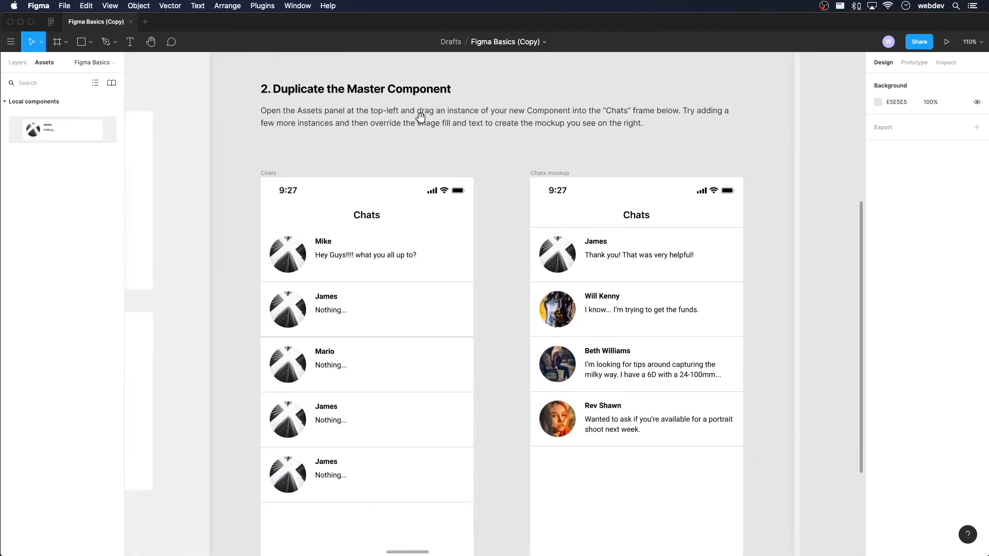
Step: Enable the Web Dev's Team Library from the color styles of the first chat bubble in the Individual chat frame
drag(715, 204, 311, 403)
drag(629, 329, 117, 344)
drag(552, 326, 205, 287)
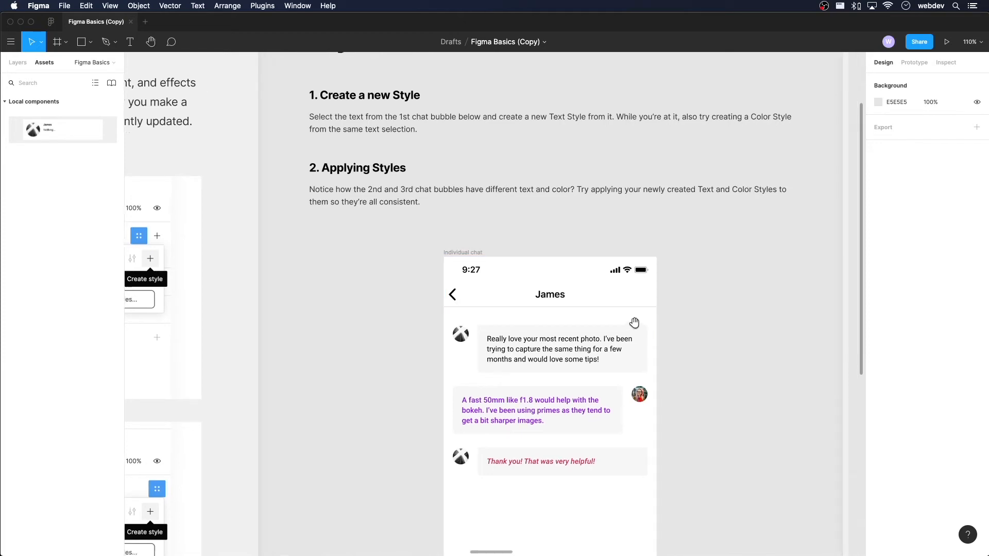
drag(638, 324, 806, 314)
drag(524, 304, 208, 265)
drag(385, 332, 353, 330)
click(517, 314)
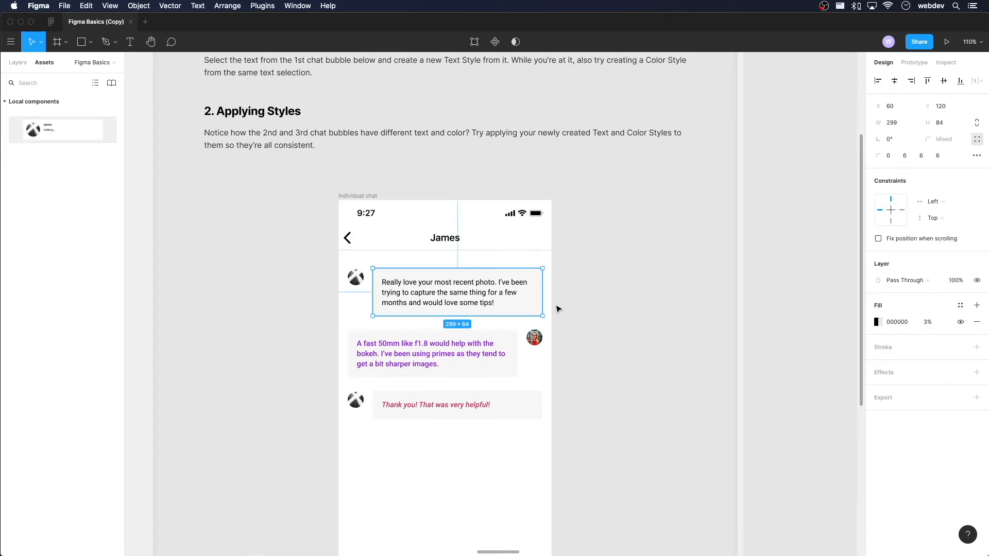
click(961, 307)
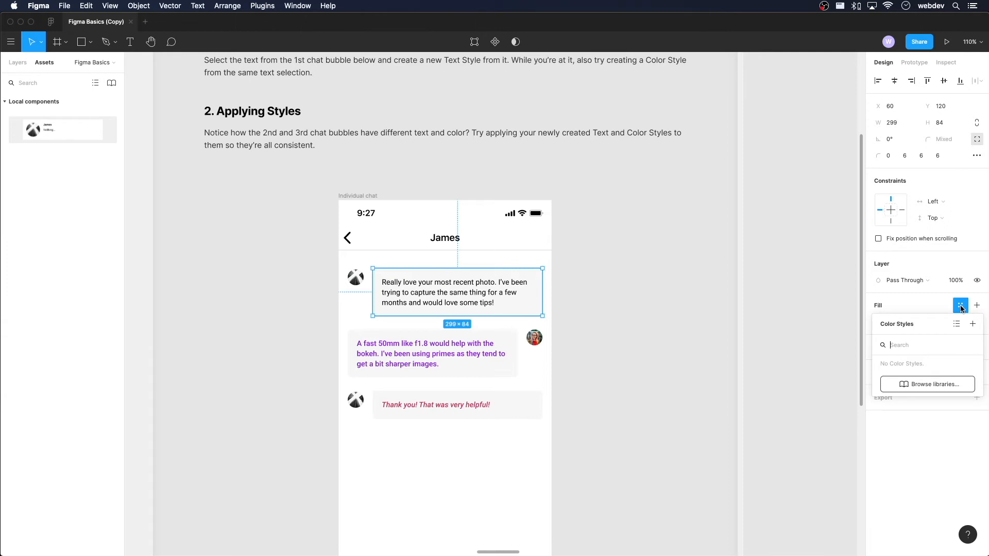
click(947, 387)
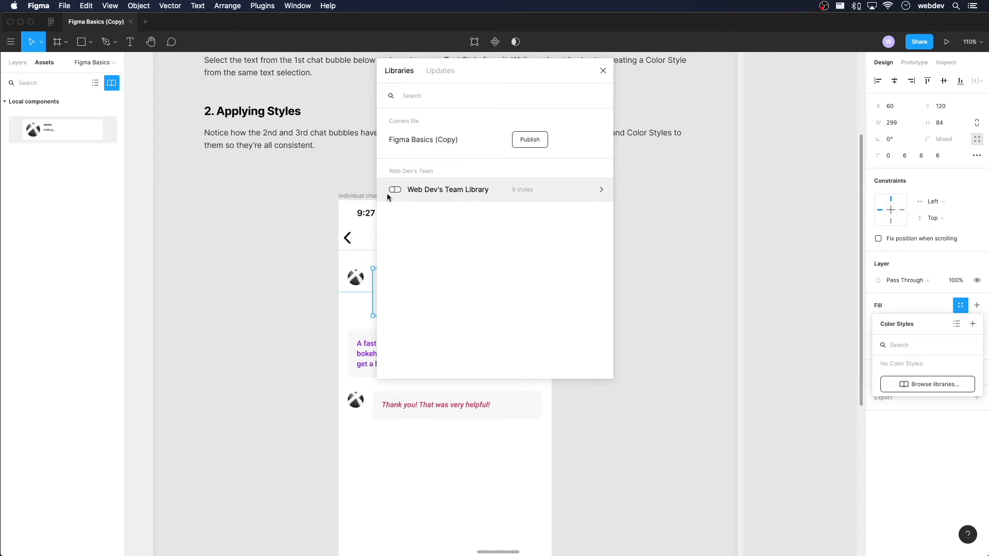
click(397, 190)
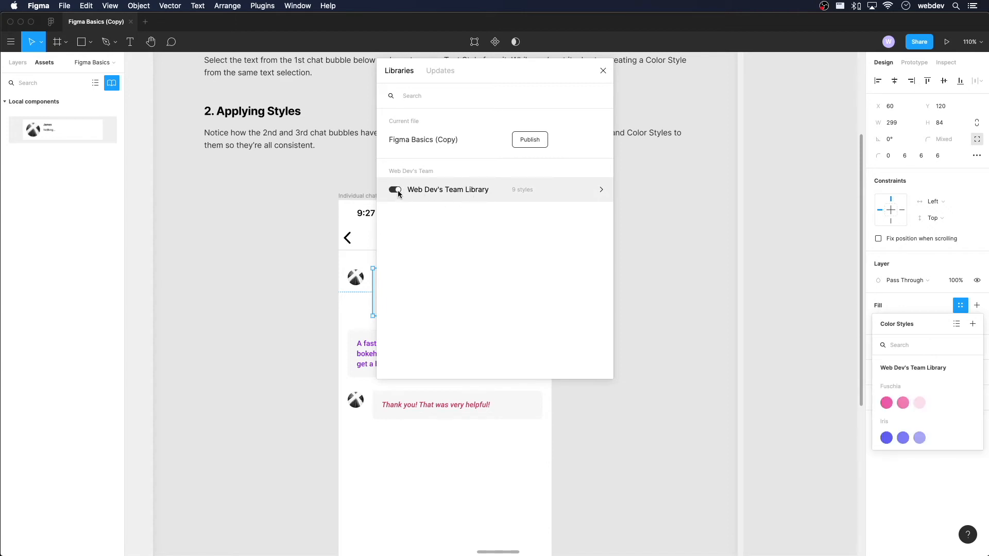
click(603, 70)
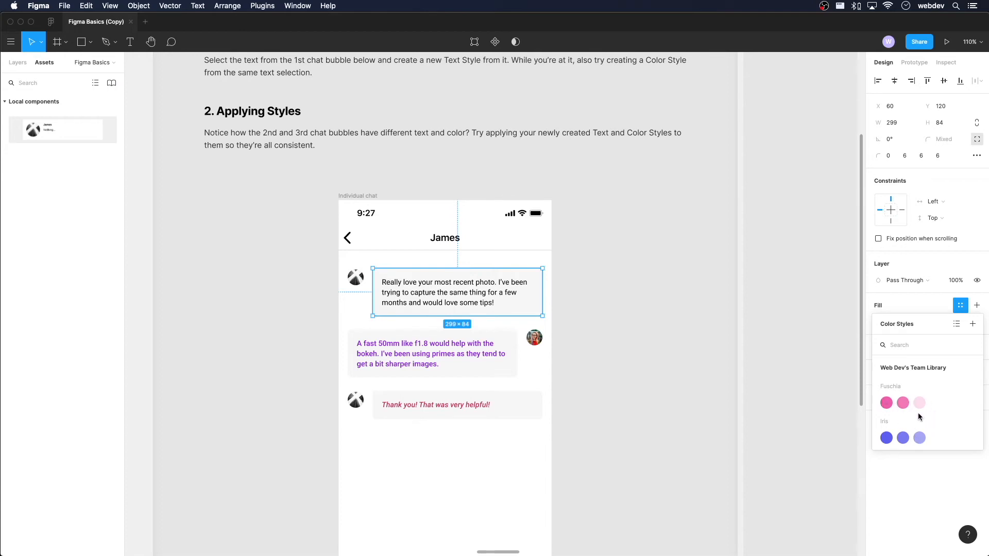
Step: Apply the Fuschia/100 color style to the first chat bubble and set its message text fill to FFFFFF
click(887, 405)
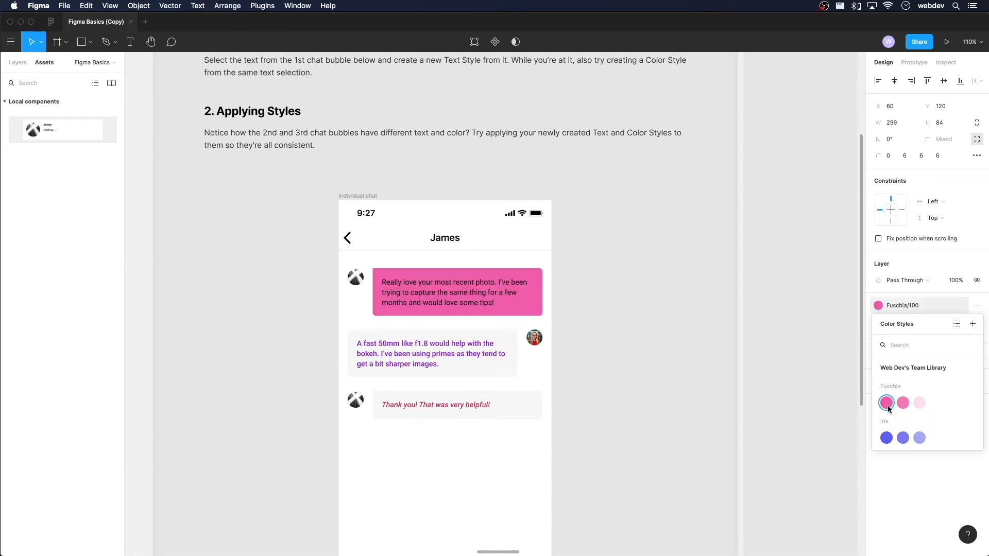
click(476, 293)
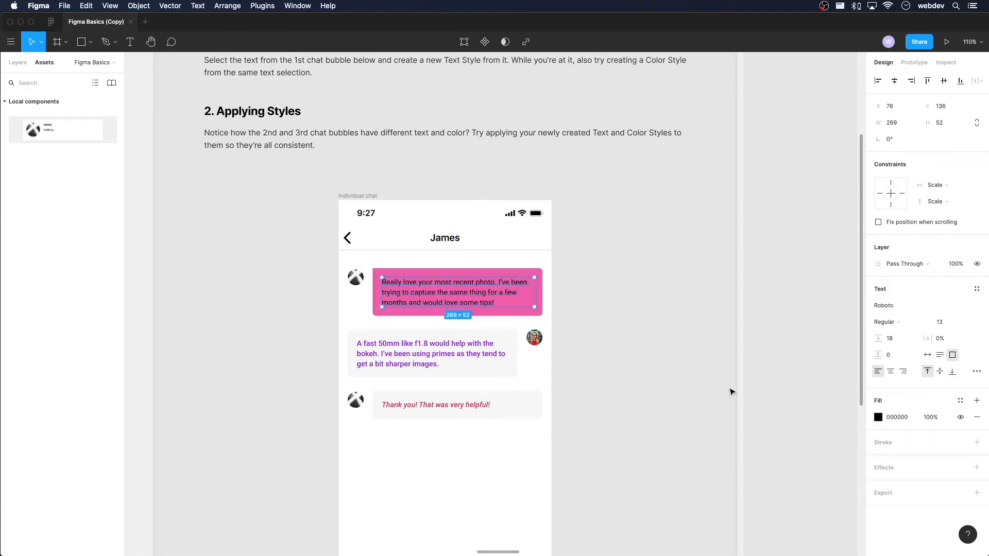
click(878, 419)
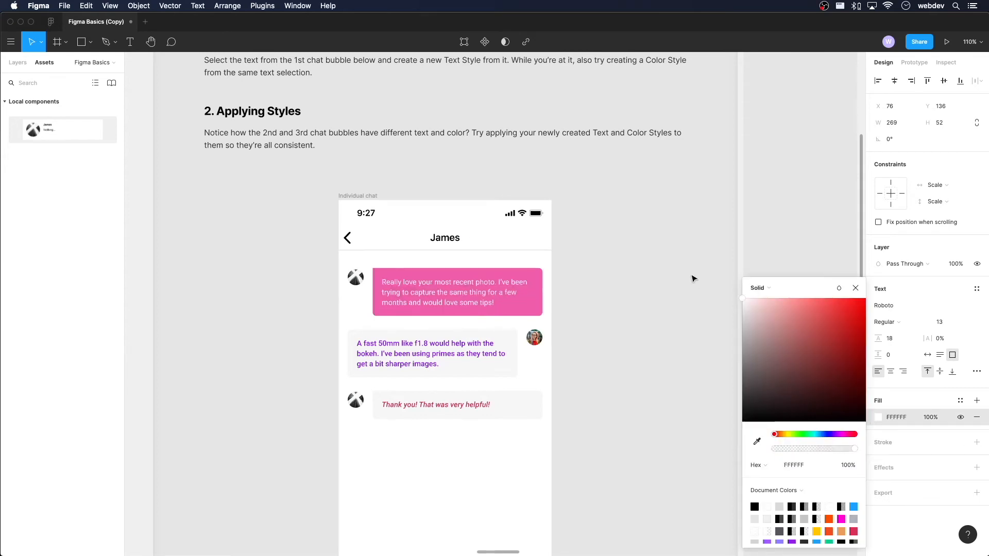
click(603, 331)
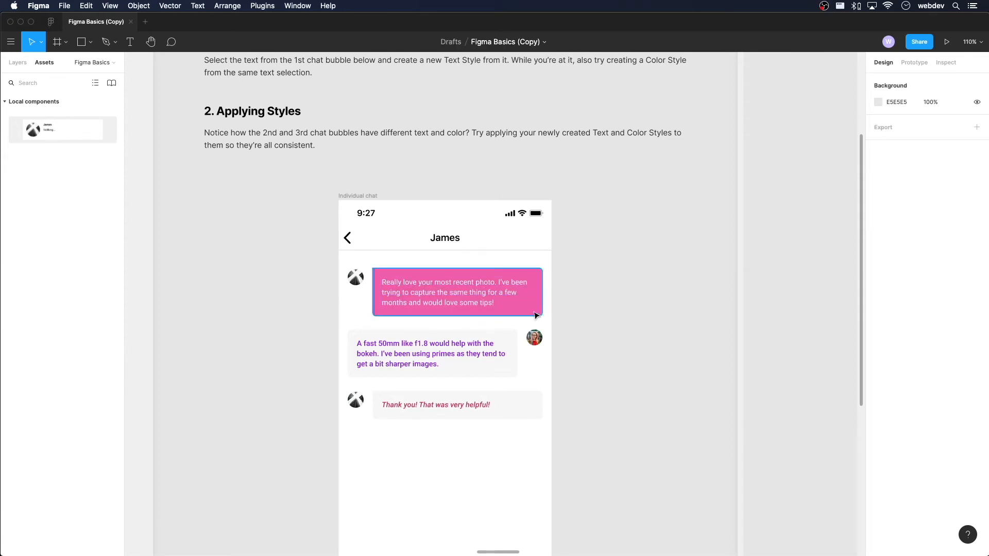
click(536, 316)
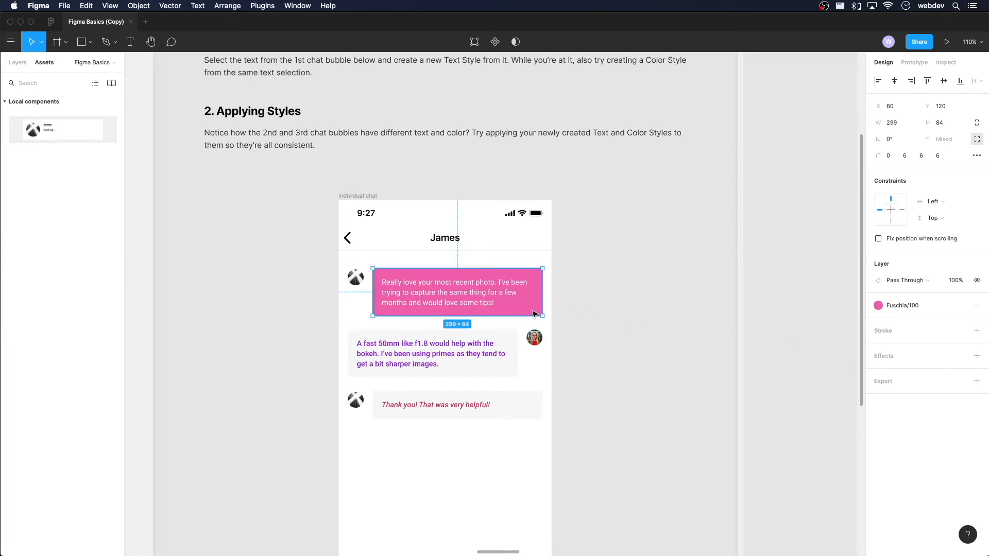
click(901, 305)
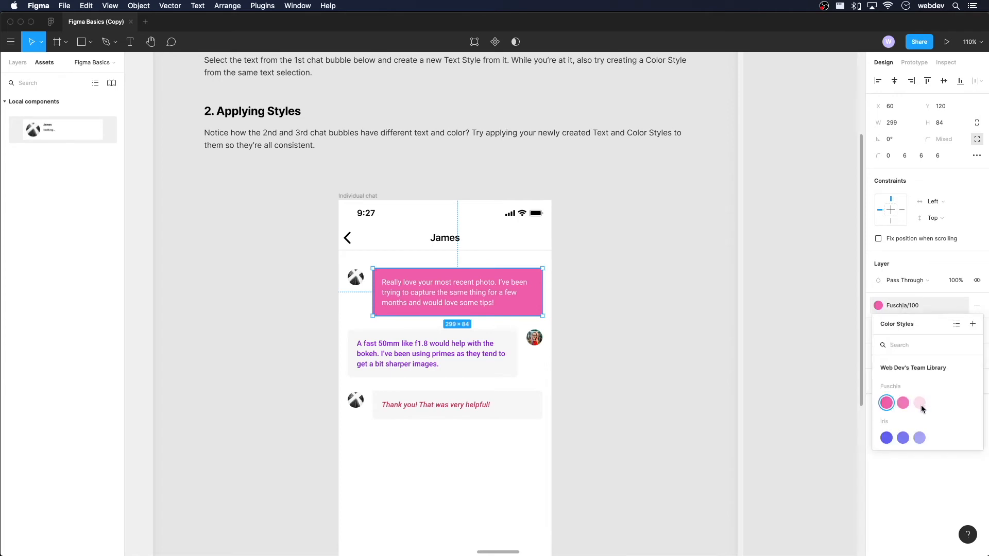
click(807, 385)
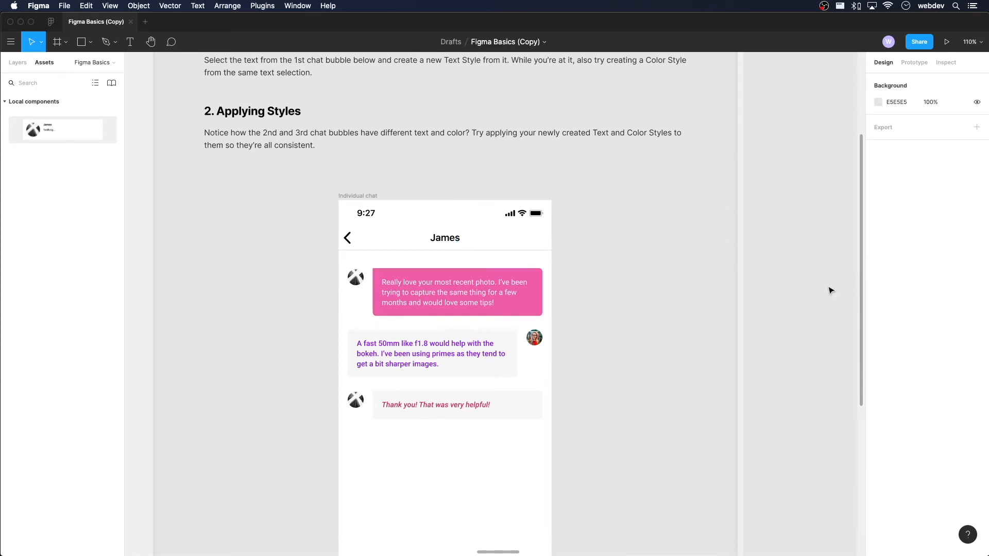
click(491, 299)
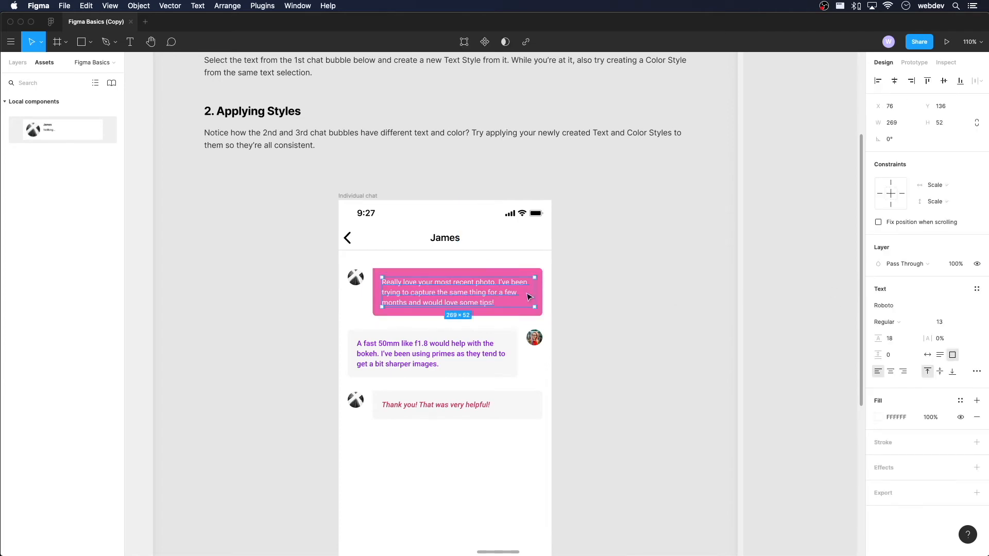
Step: Apply the Header 2 text style from the team library to the title text of the Individual chat frame
click(449, 242)
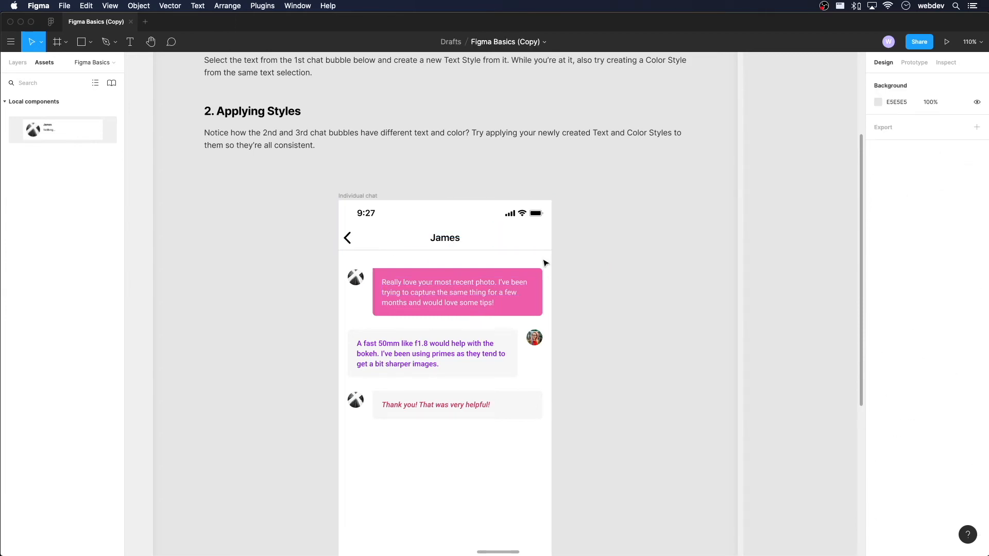
double_click(445, 242)
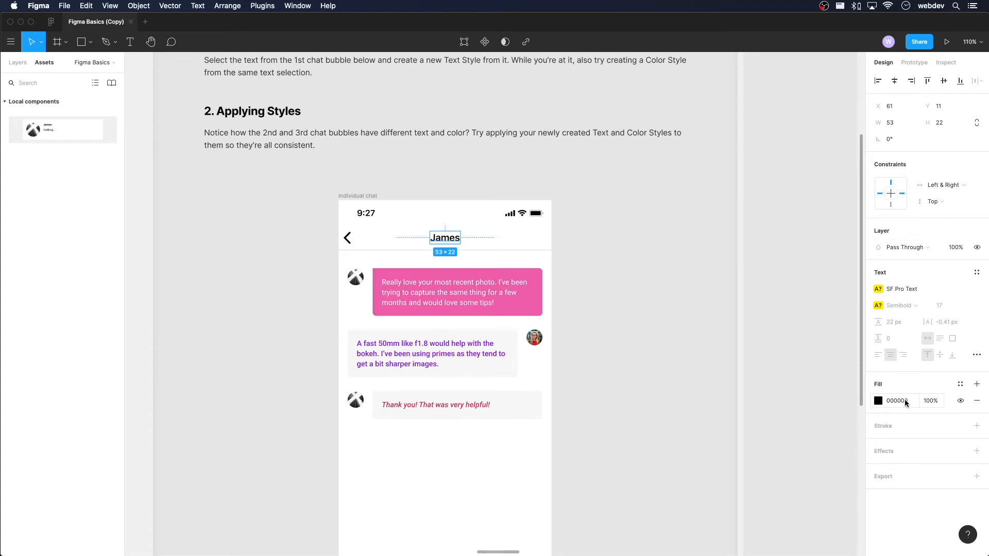
click(975, 273)
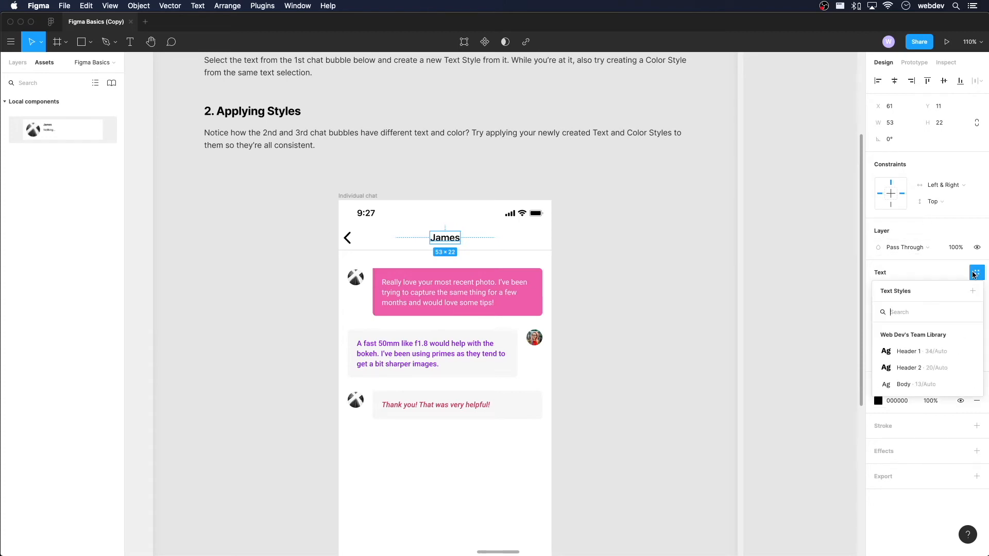
click(945, 367)
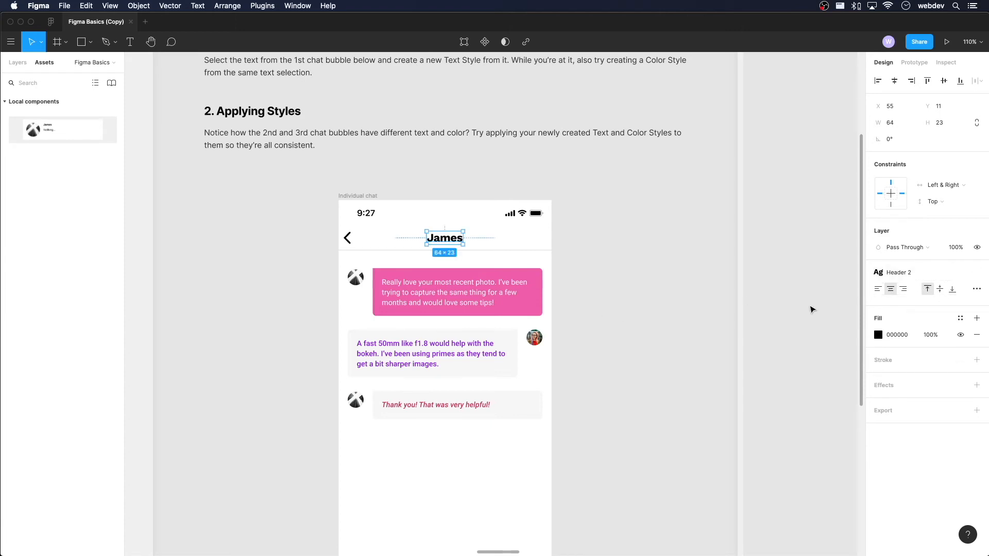
click(644, 302)
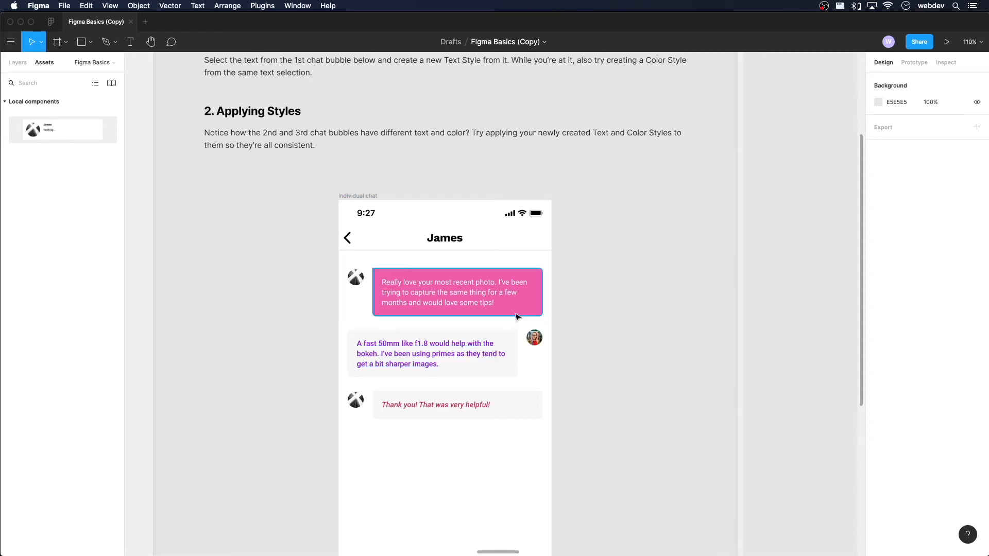
Step: Create a text style named msg-box-text from the first chat bubble's message and view the style's properties
click(478, 355)
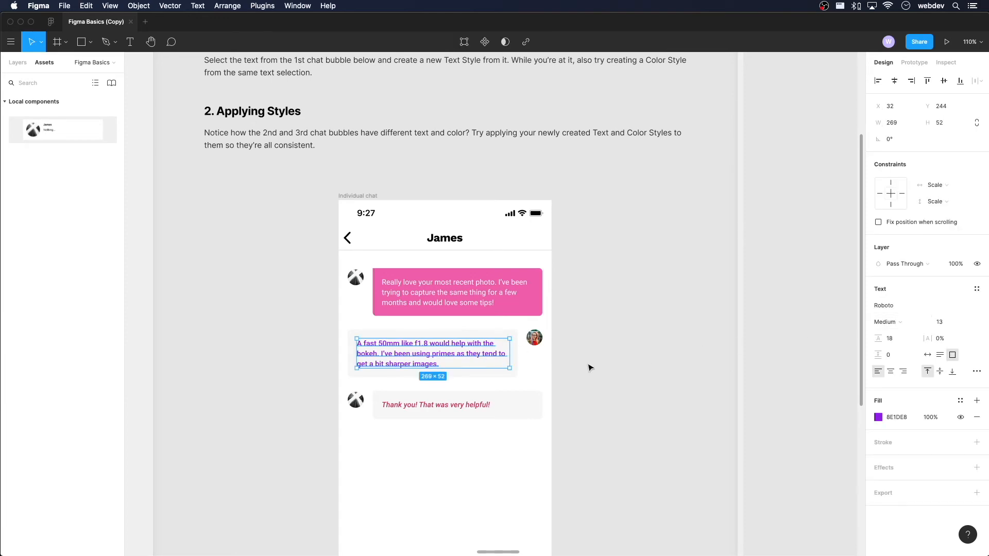
click(489, 298)
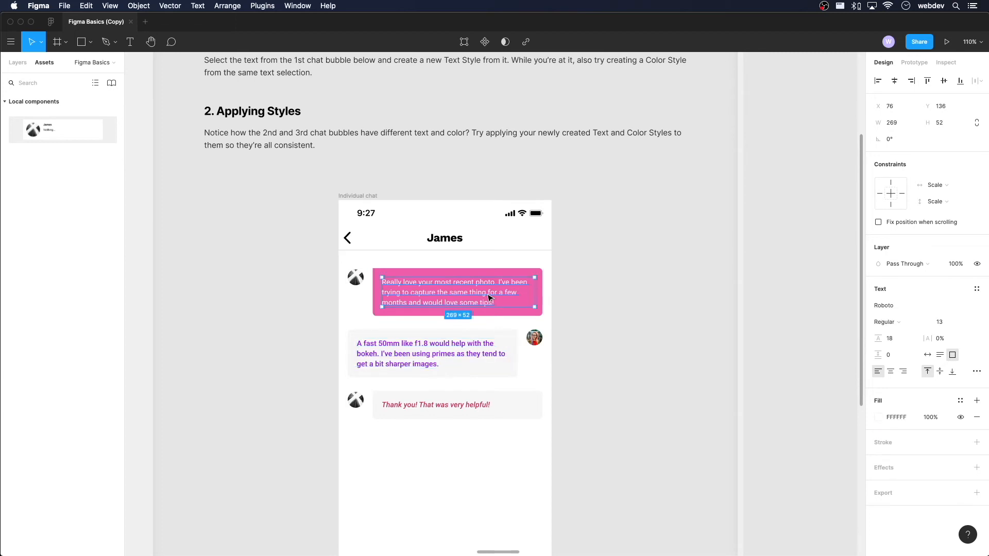
click(976, 290)
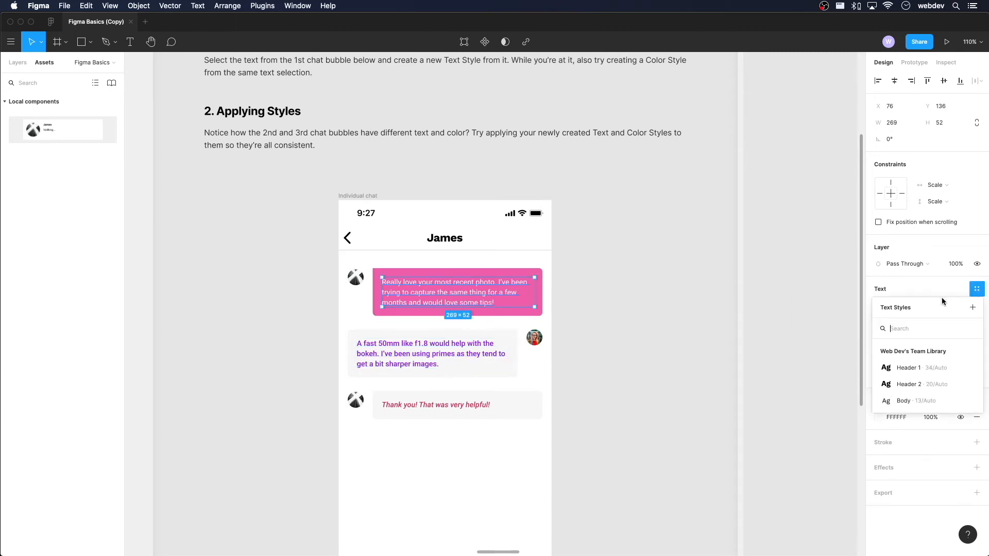
click(972, 307)
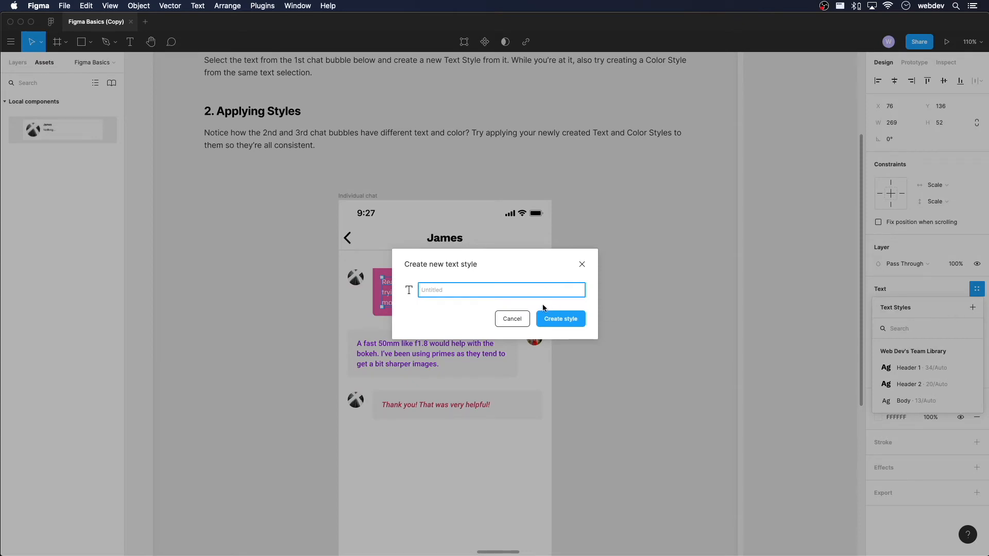
text(tex)
key(BackSpace)
text(m)
key(super+a)
click(563, 320)
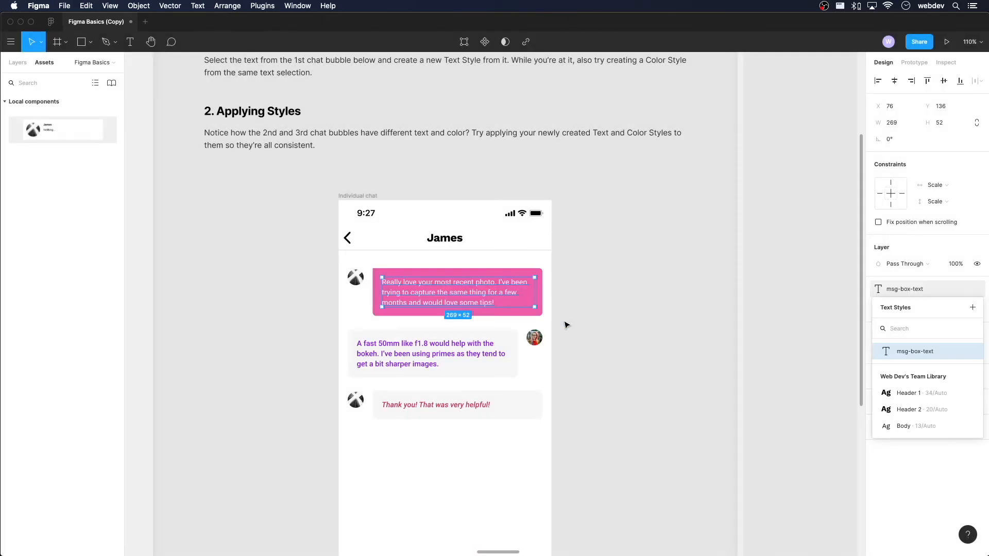
click(946, 485)
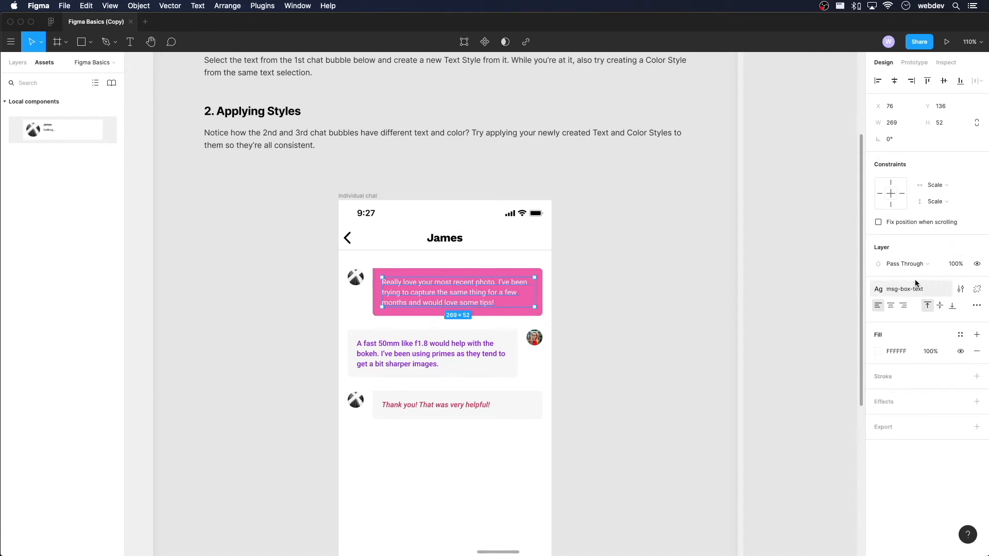
click(960, 289)
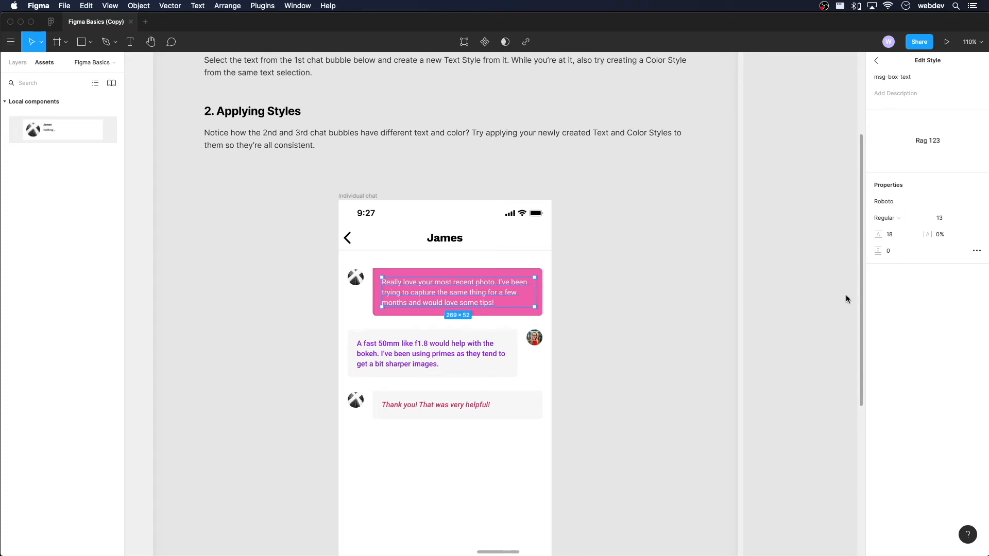
click(643, 393)
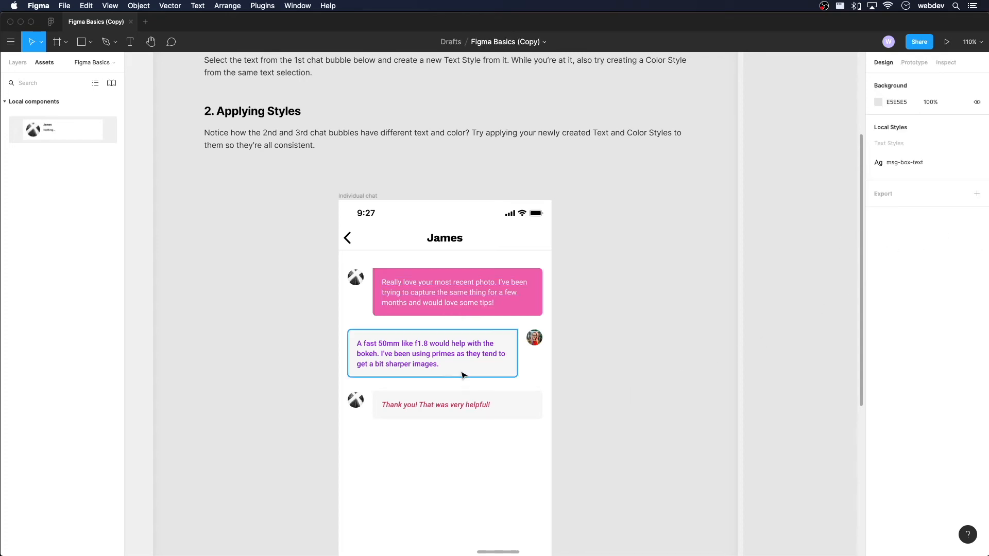
Step: Apply the msg-box-text style to the message texts in the second and third chat bubbles
click(429, 360)
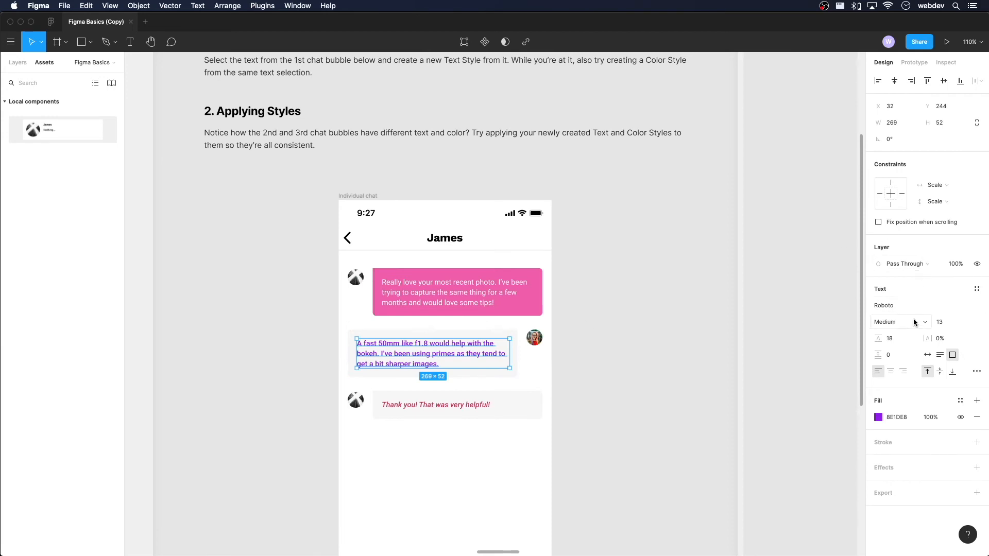
click(977, 289)
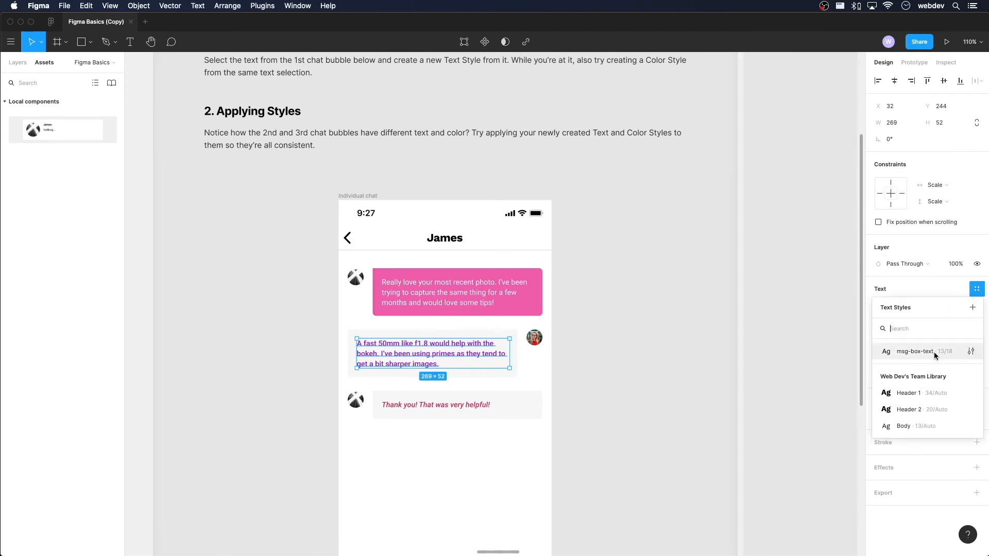
click(927, 352)
click(471, 404)
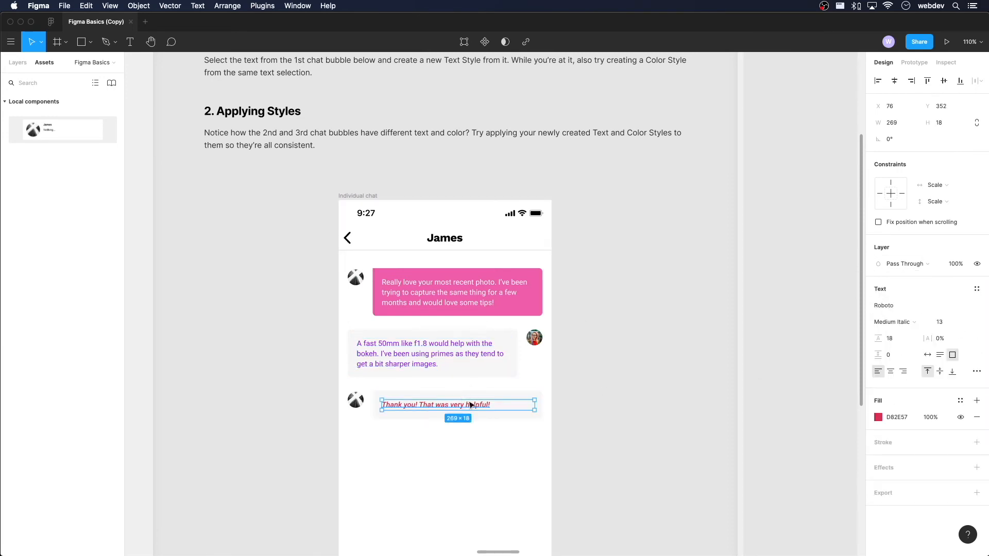
click(976, 288)
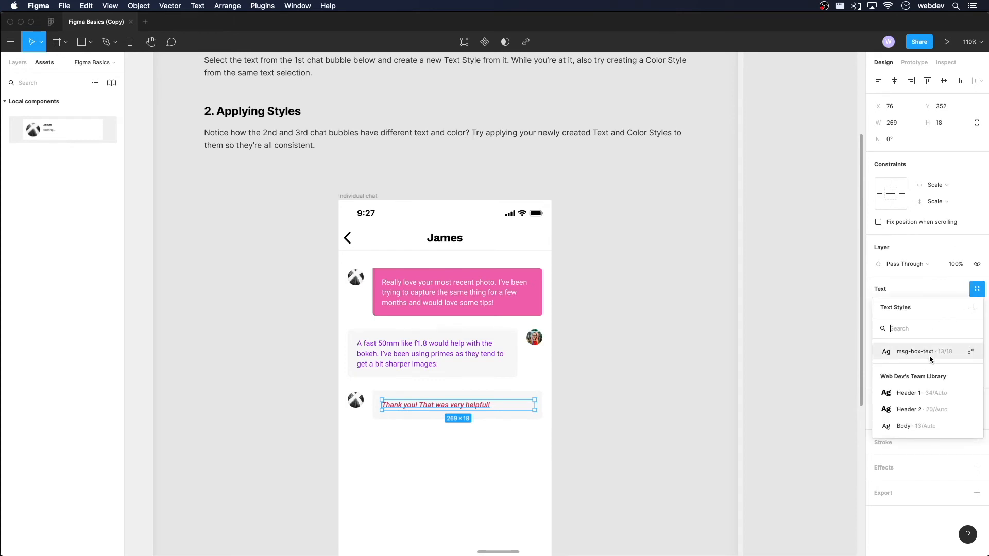
click(927, 351)
click(599, 423)
Step: Select the message texts of the second and third chat bubbles together and set their fill to 000000
click(472, 354)
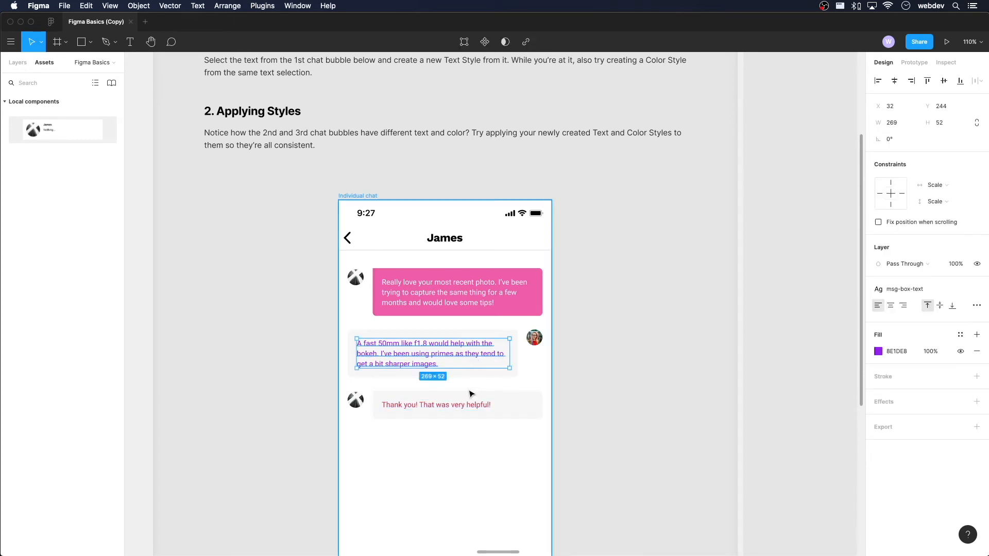
click(470, 404)
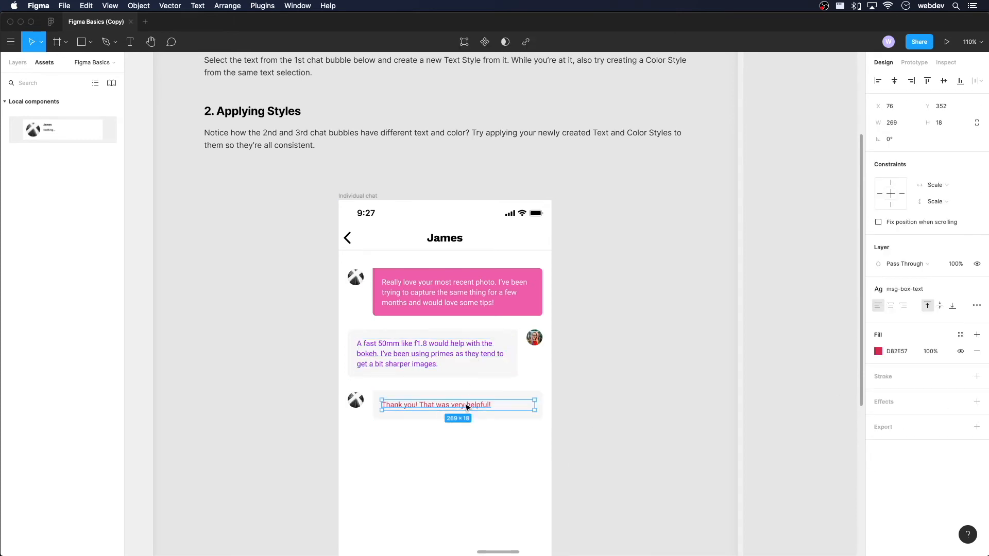
shift+click(478, 358)
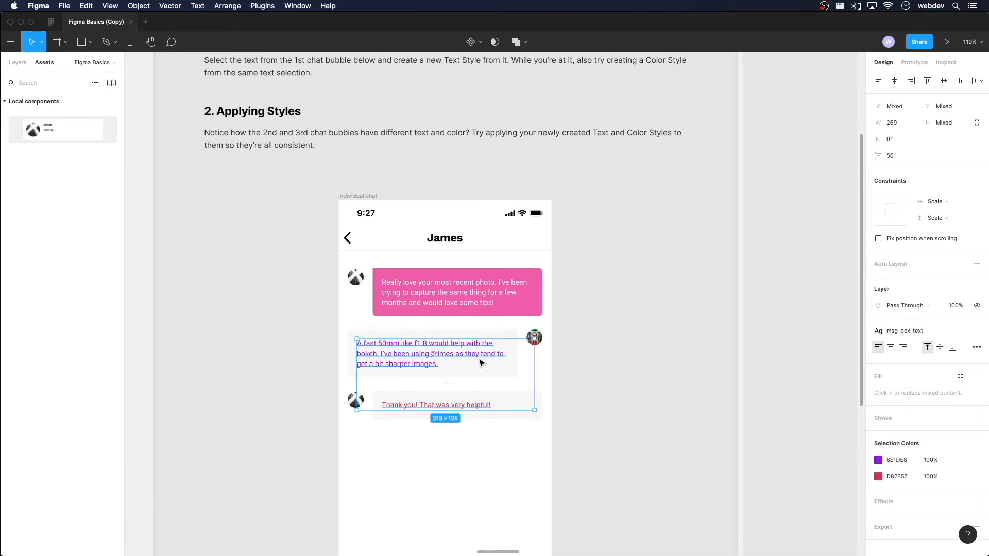
scroll(906, 463, down, 1)
mouse_move(908, 451)
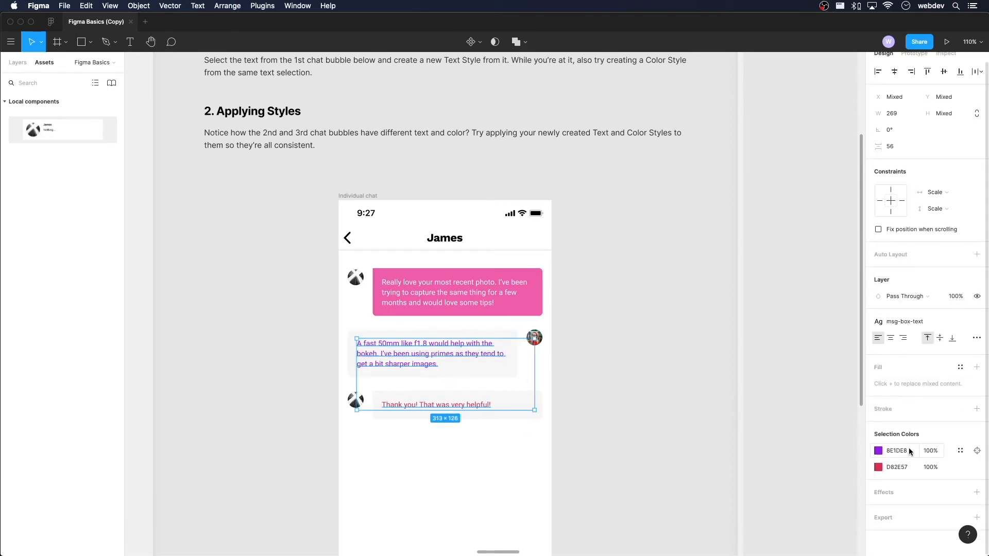
scroll(919, 412, up, 1)
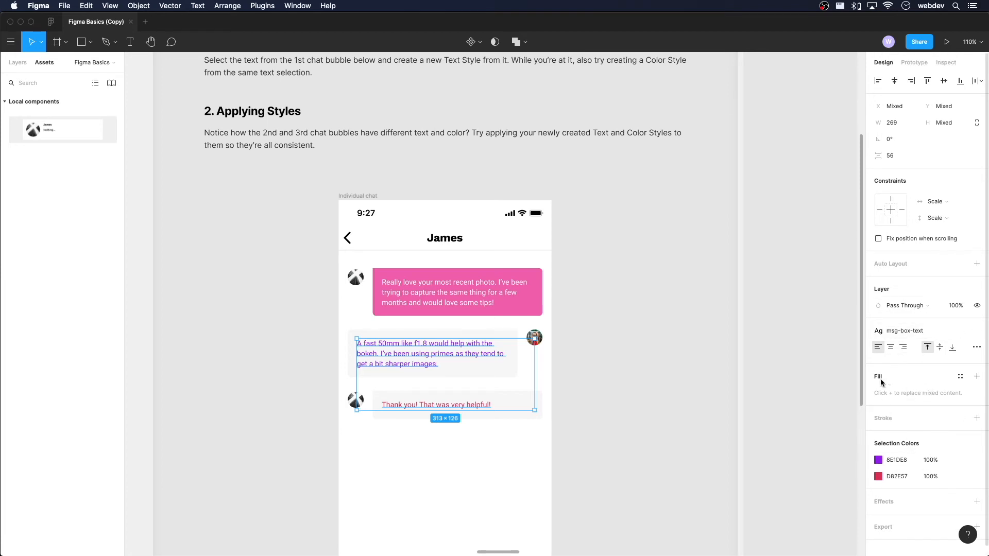
click(976, 376)
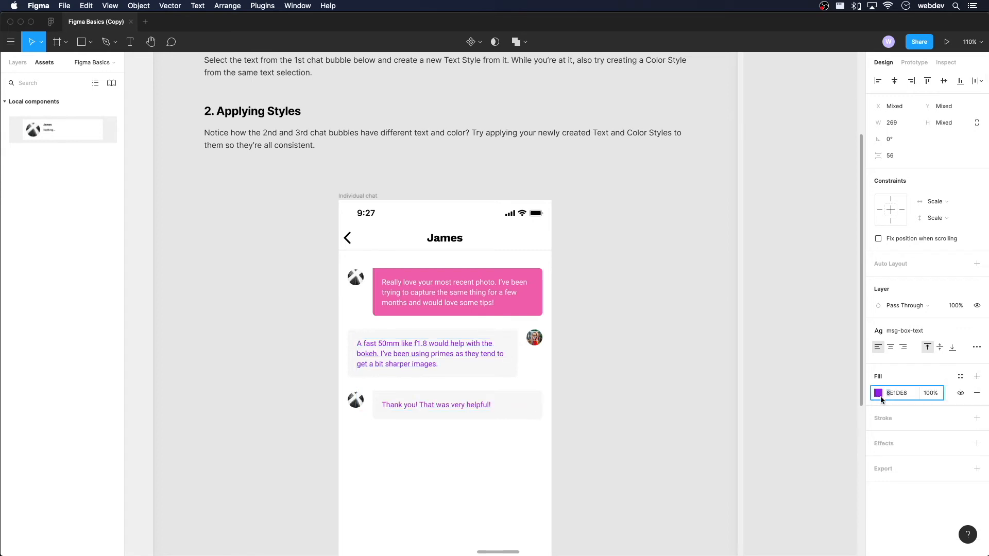
click(879, 395)
drag(824, 355, 608, 478)
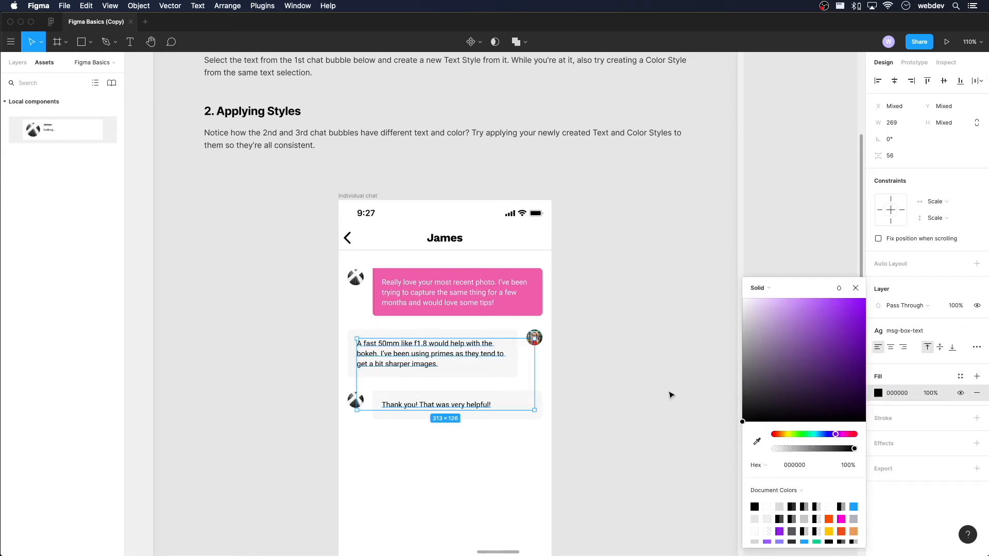
click(855, 288)
click(509, 444)
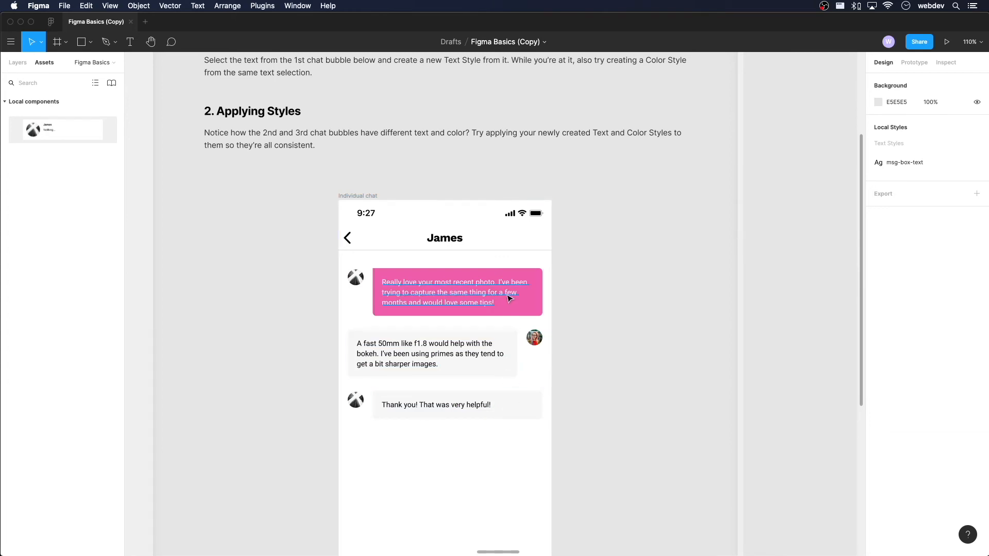
Step: Apply the Fuschia/100 color style to the third chat bubble and set its message text fill to white
click(511, 413)
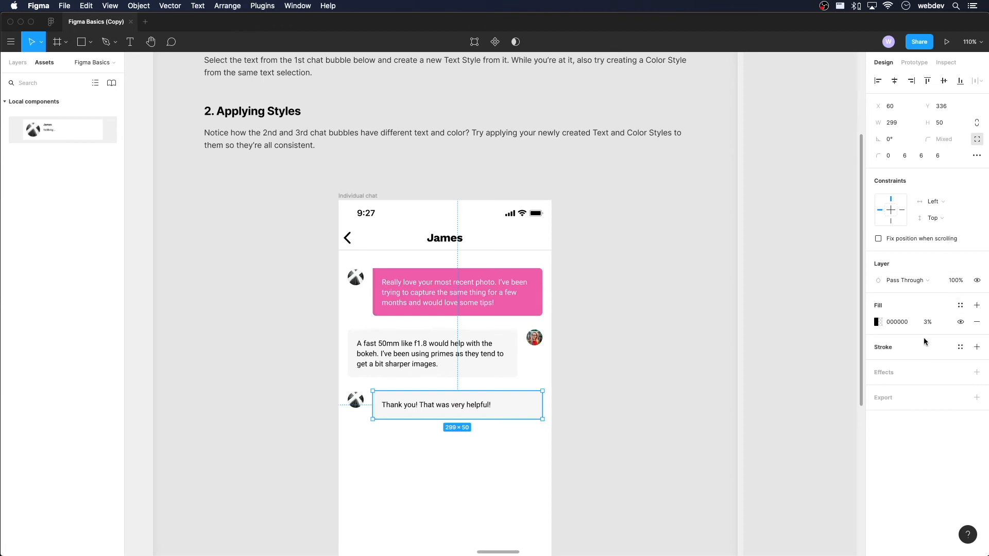
click(965, 307)
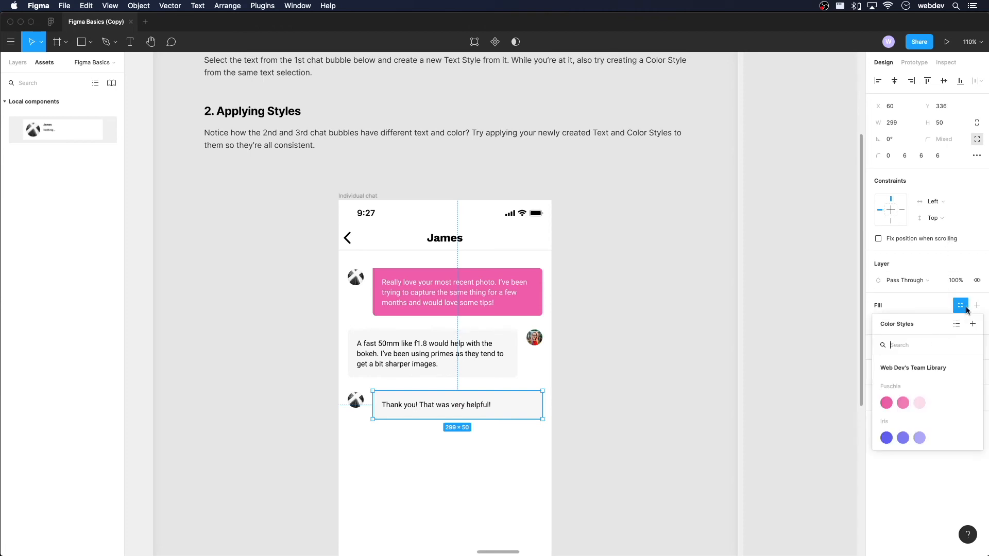
click(886, 402)
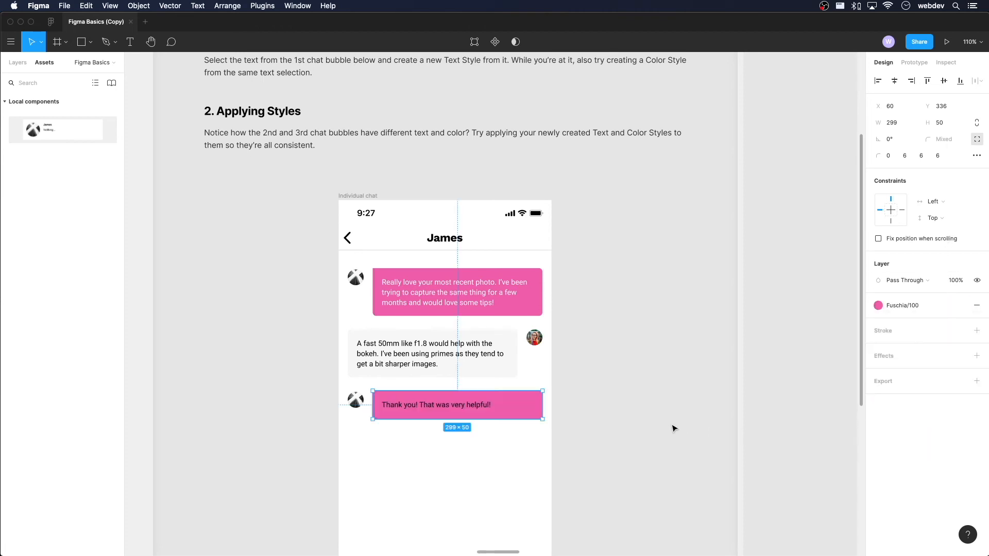
double_click(453, 409)
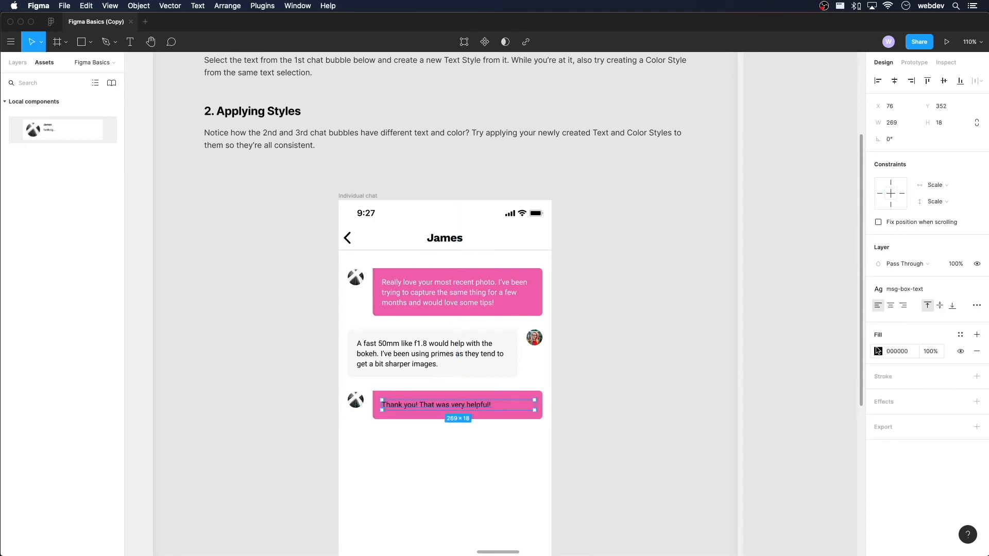
click(878, 351)
click(690, 258)
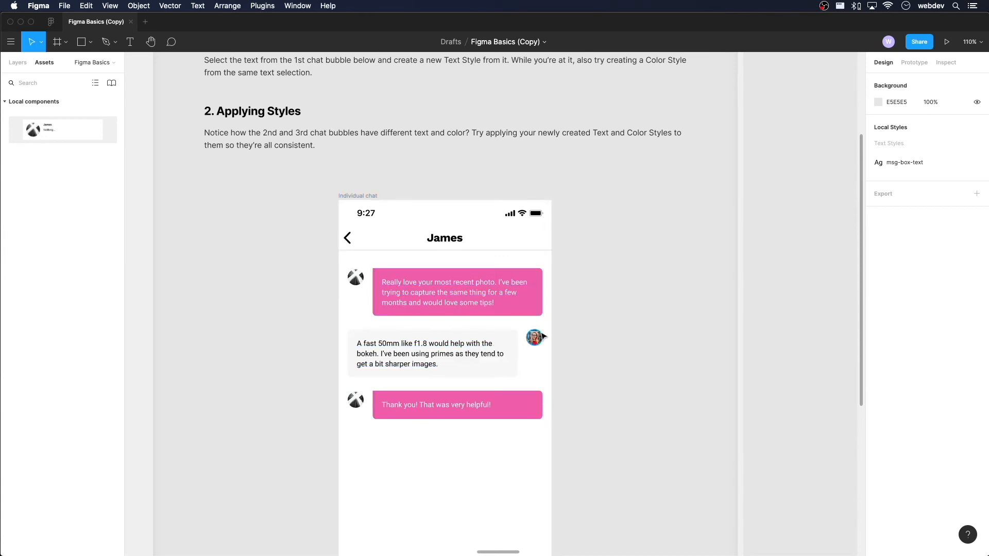
scroll(648, 380, down, 3)
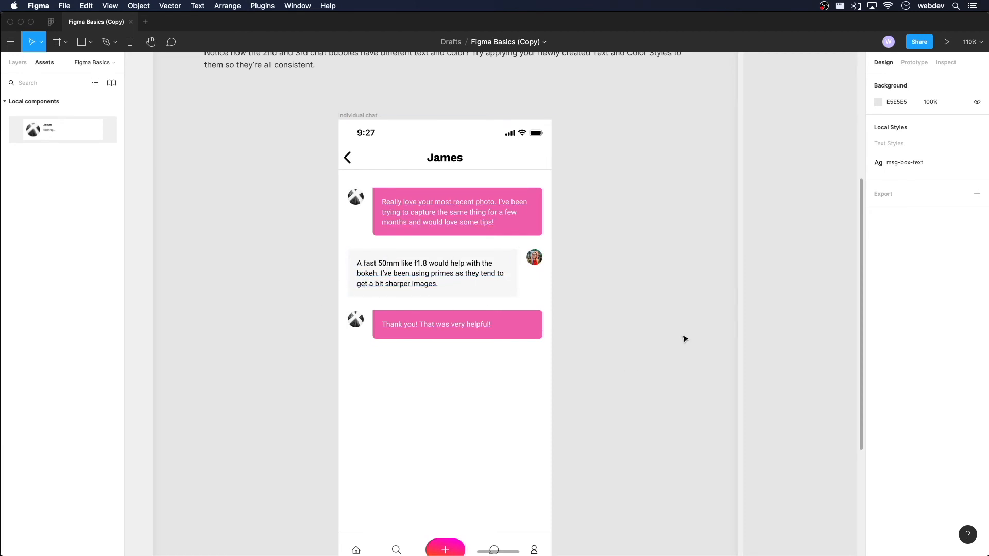
scroll(652, 308, up, 5)
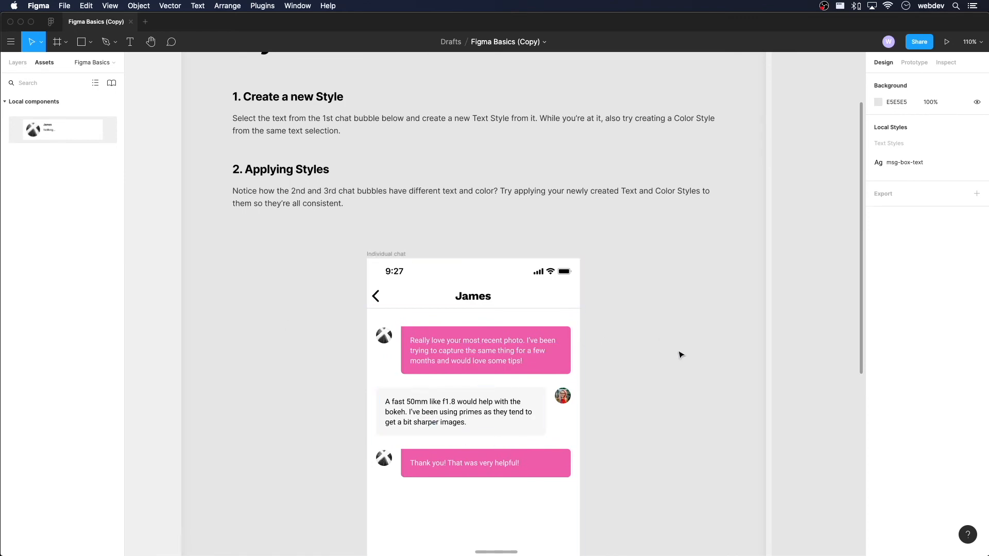
scroll(681, 354, down, 2)
scroll(681, 355, right, 2)
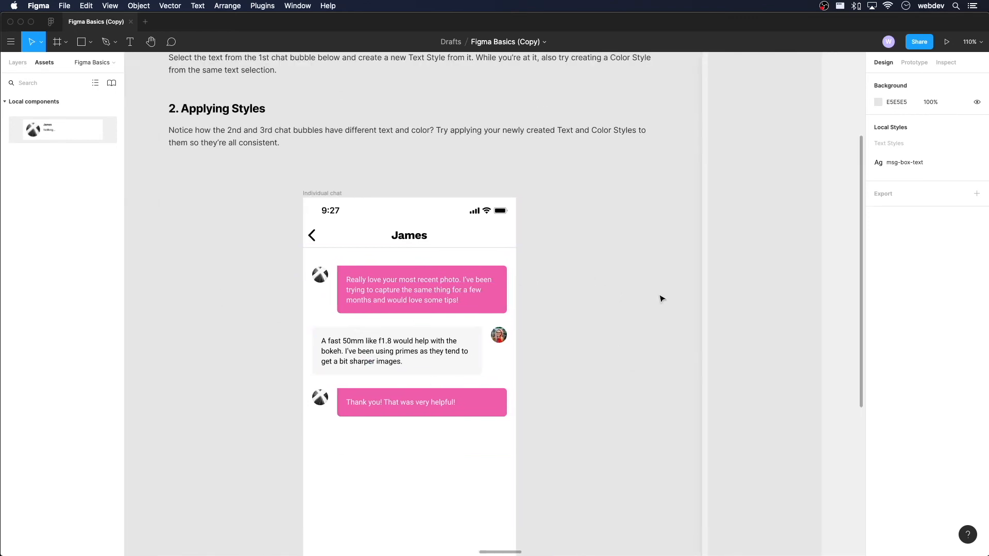
Step: Edit the msg-box-text style from the first chat bubble, try a font size of 15 and set it back to 13
click(456, 298)
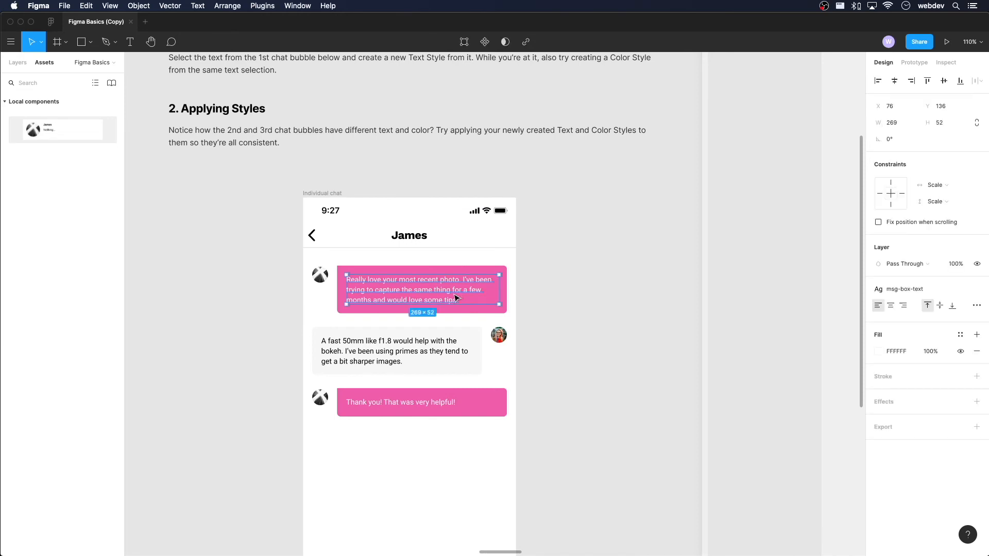
mouse_move(940, 296)
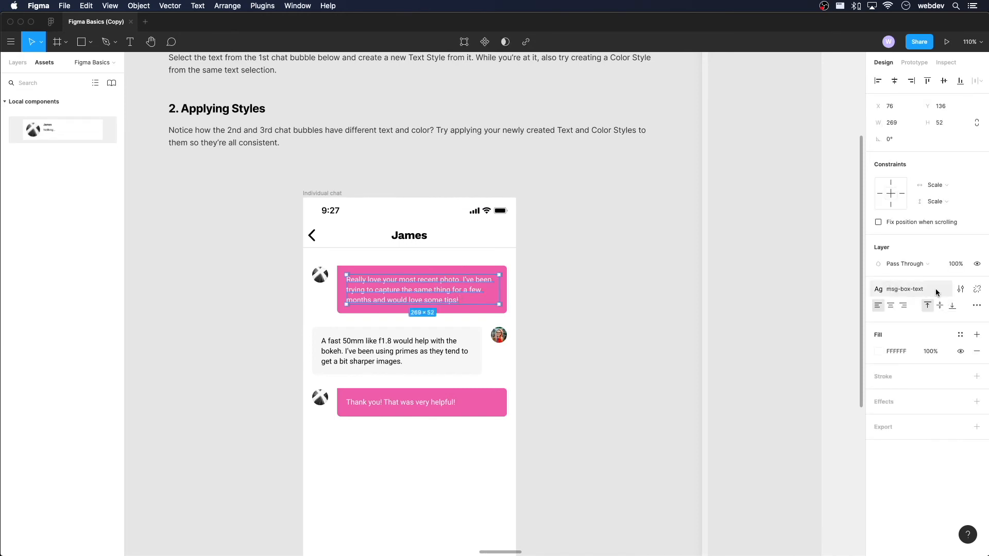
click(935, 291)
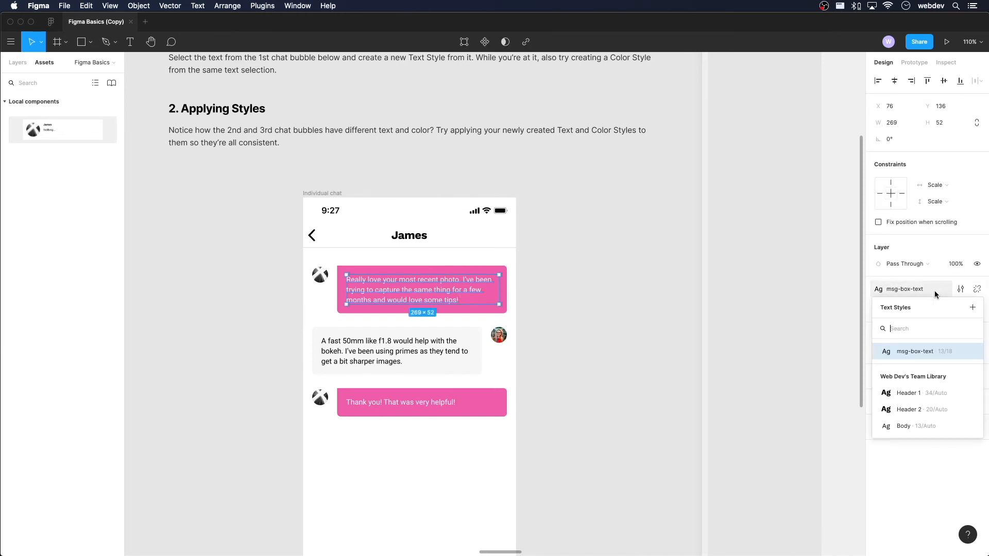
mouse_move(890, 357)
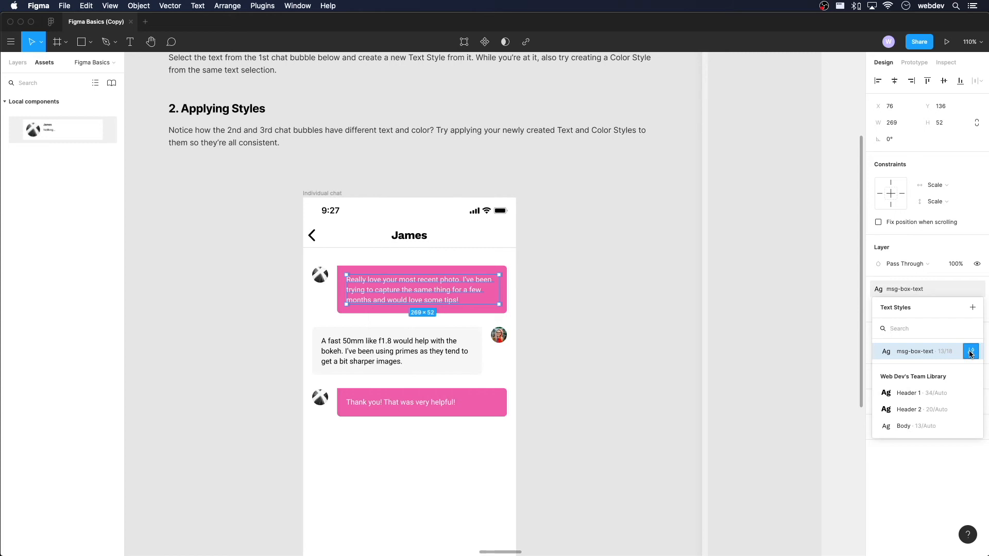
click(963, 354)
click(946, 218)
text(1)
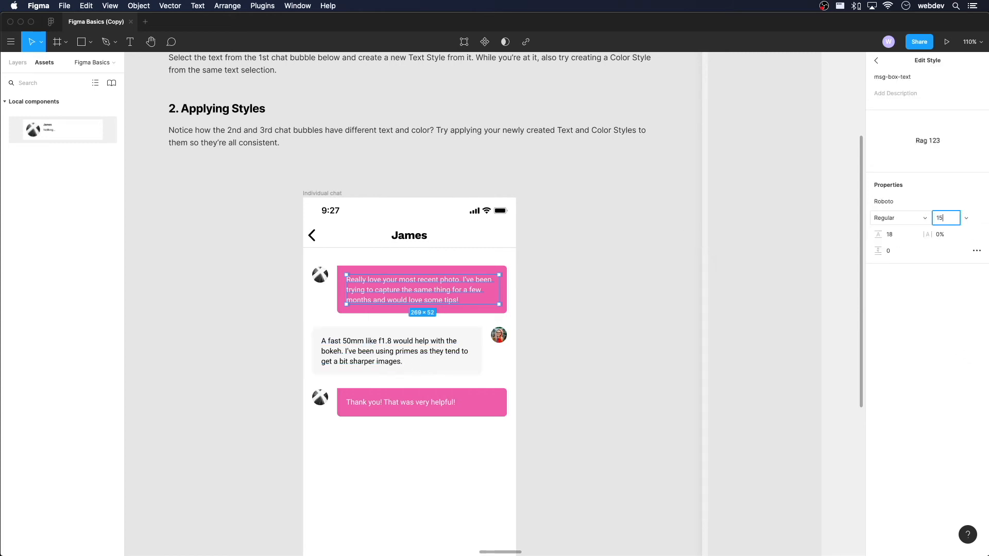
text(5)
key(Return)
click(937, 218)
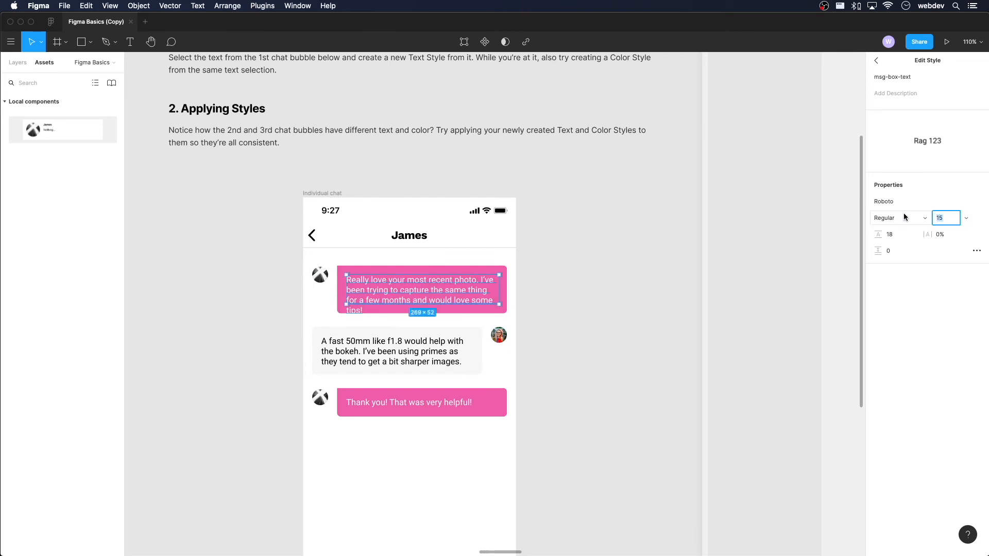
key(Return)
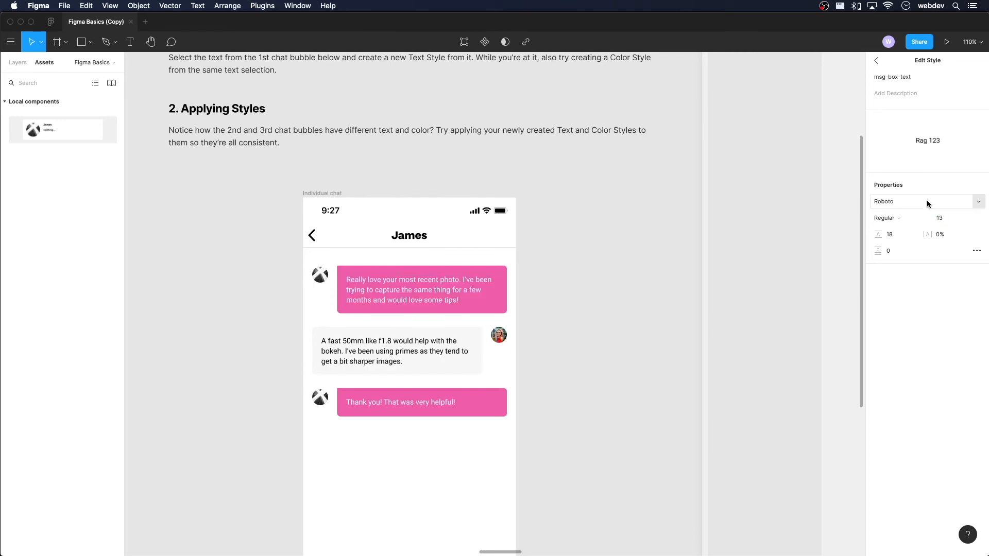
Step: Try Ropa Sans and Roboto Condensed as the msg-box-text style's font and set it back to Roboto
click(973, 203)
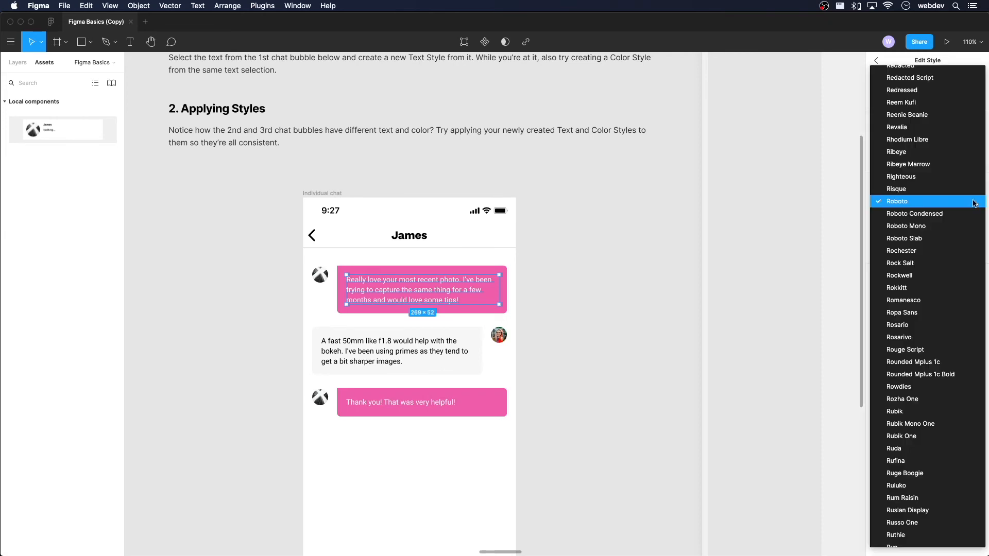
click(938, 317)
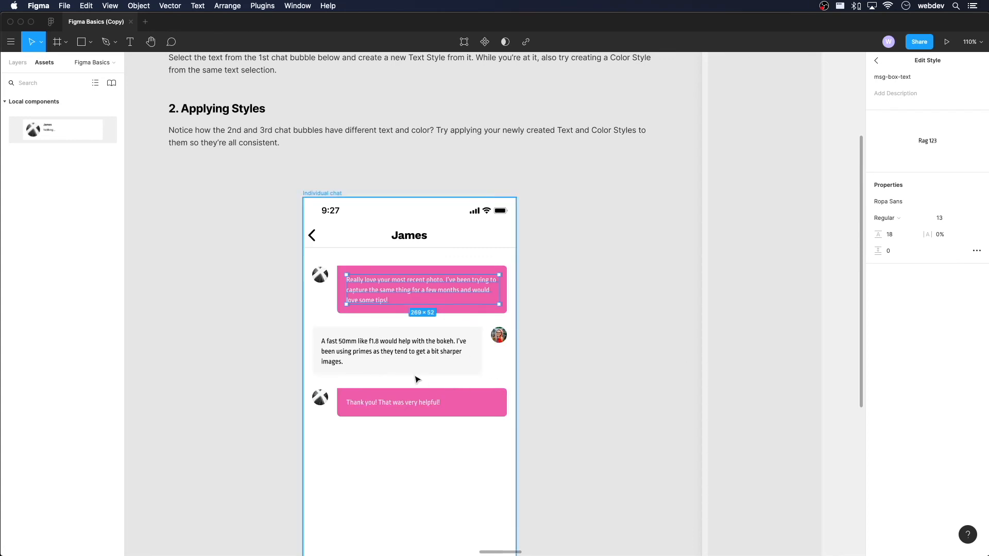
click(973, 207)
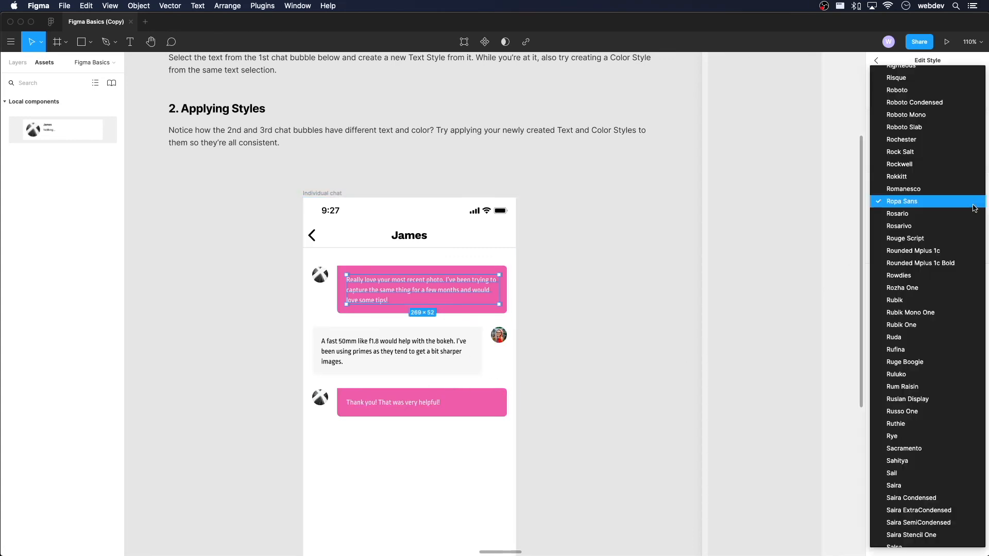
click(961, 102)
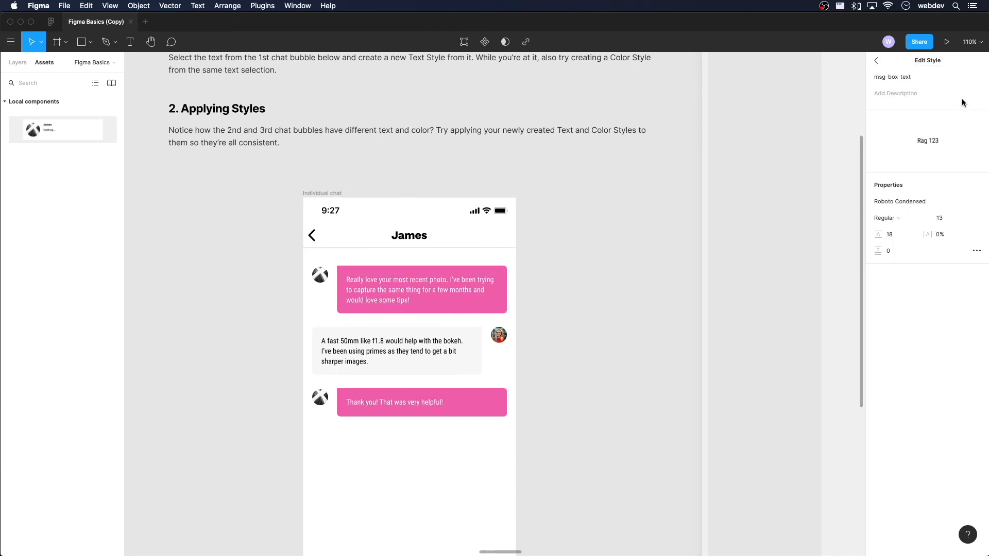
click(977, 201)
click(955, 188)
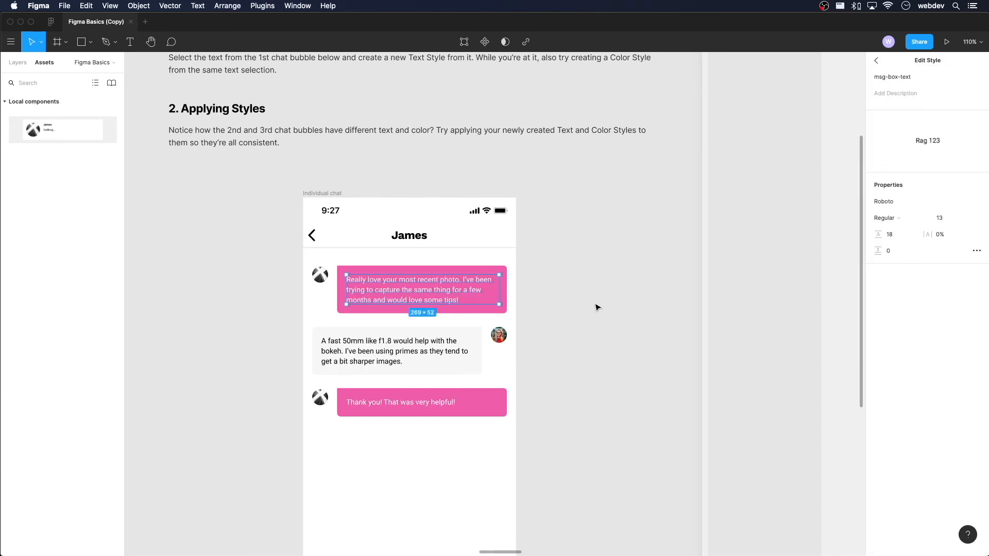
click(601, 330)
Step: In the Discover frame of the Smart Selection exercise, swap the dog-on-boat and holding-hands photos using Smart Selection
drag(707, 355, 471, 360)
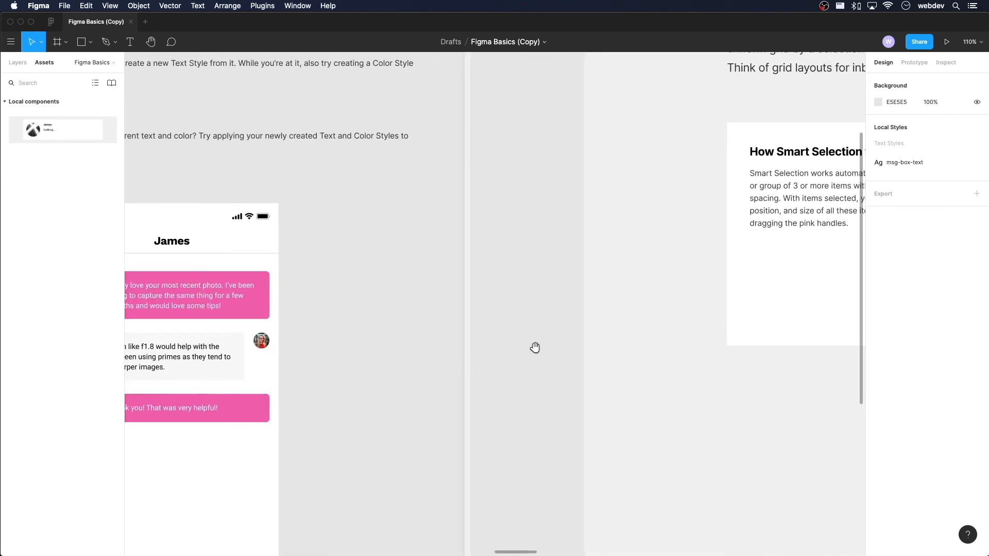
key(super+minus)
drag(704, 316, 338, 290)
drag(495, 307, 454, 302)
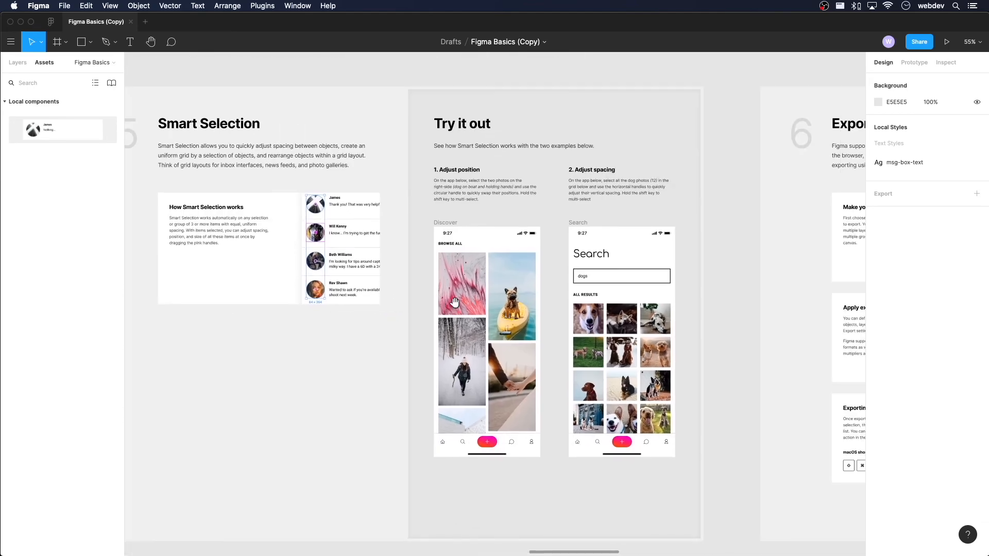
drag(557, 288, 511, 395)
drag(512, 297, 522, 390)
Step: Swap the snowy forest photo with the photo below it in the Discover frame's left column
drag(396, 371, 469, 422)
drag(465, 375, 462, 429)
click(419, 372)
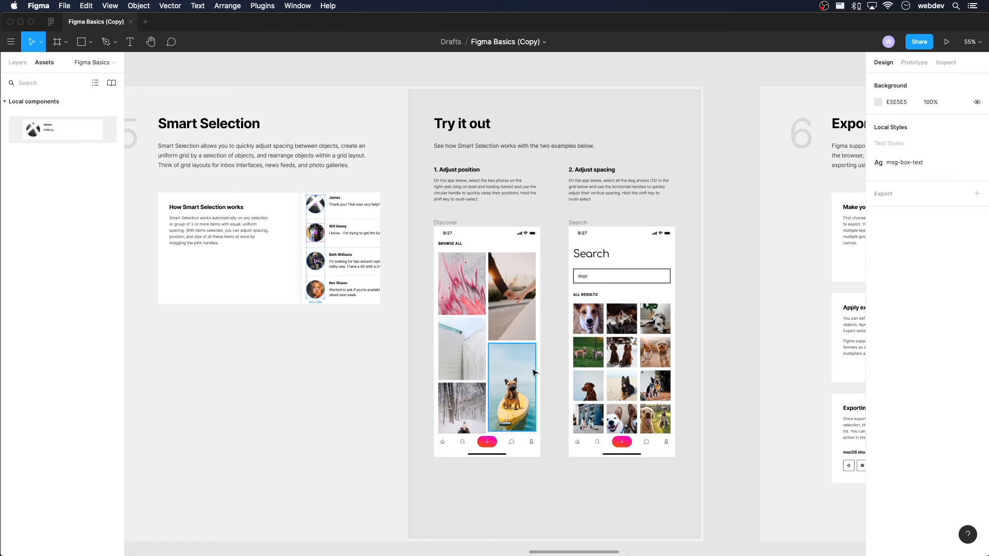
Step: Select all twelve dog photos in the Search frame, widen their spacing to 19 horizontally and 26 vertically, and undo the spacing changes
drag(560, 310, 705, 418)
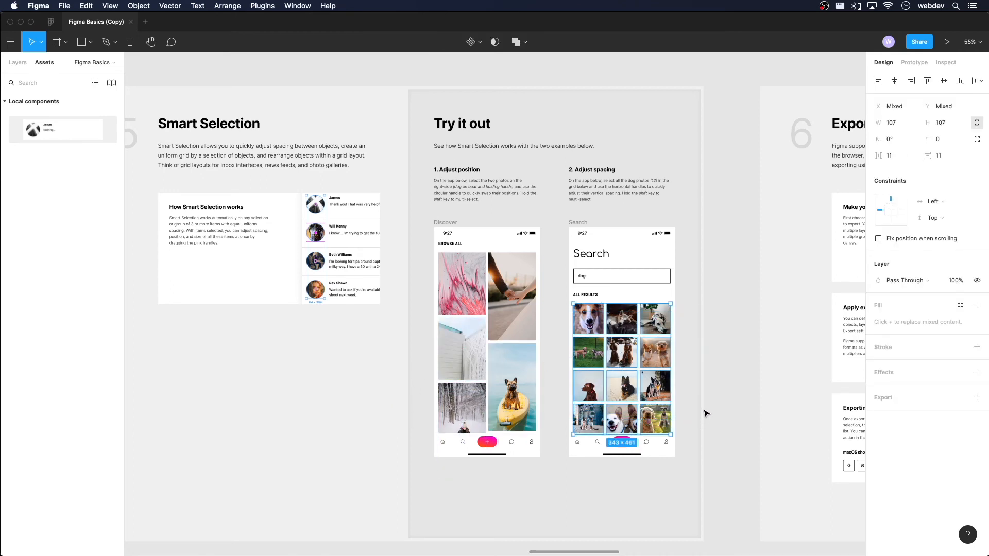
drag(639, 360, 630, 336)
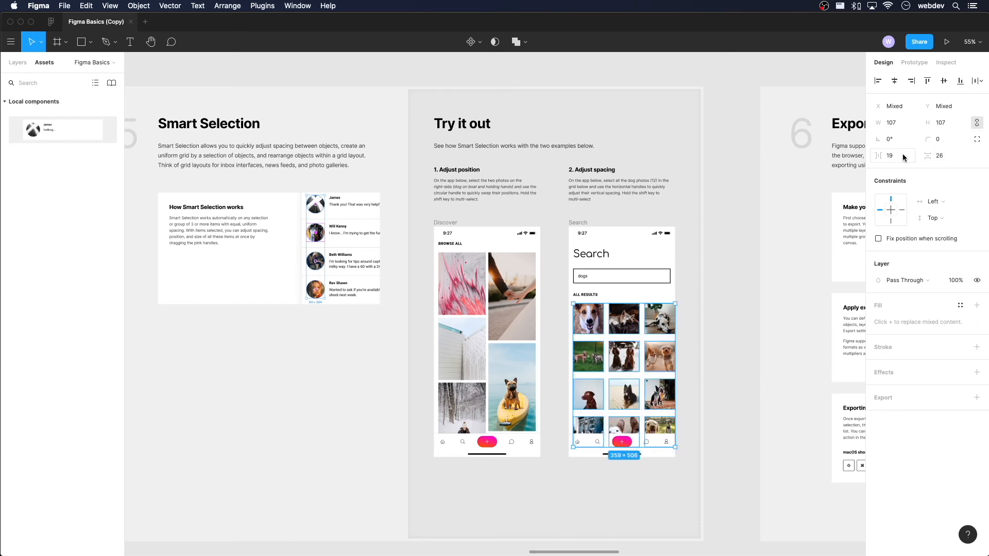
key(ctrl+z)
key(ctrl+z)
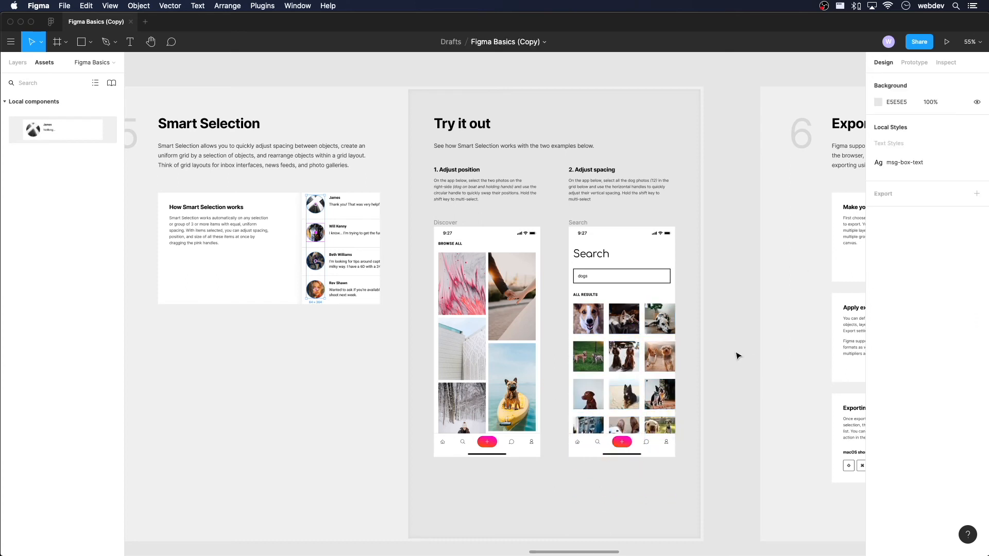
key(ctrl+z)
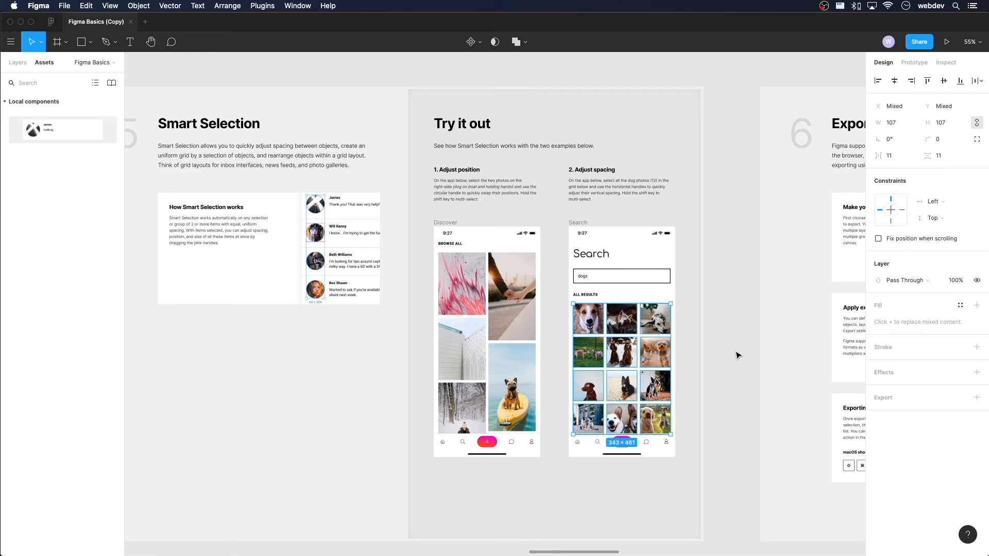
Step: Reselect the twelve dog photos in the Search frame and rearrange several of them within the grid using Smart Selection
click(709, 363)
drag(559, 312, 705, 421)
drag(588, 318, 590, 419)
drag(655, 319, 589, 321)
drag(627, 423, 654, 388)
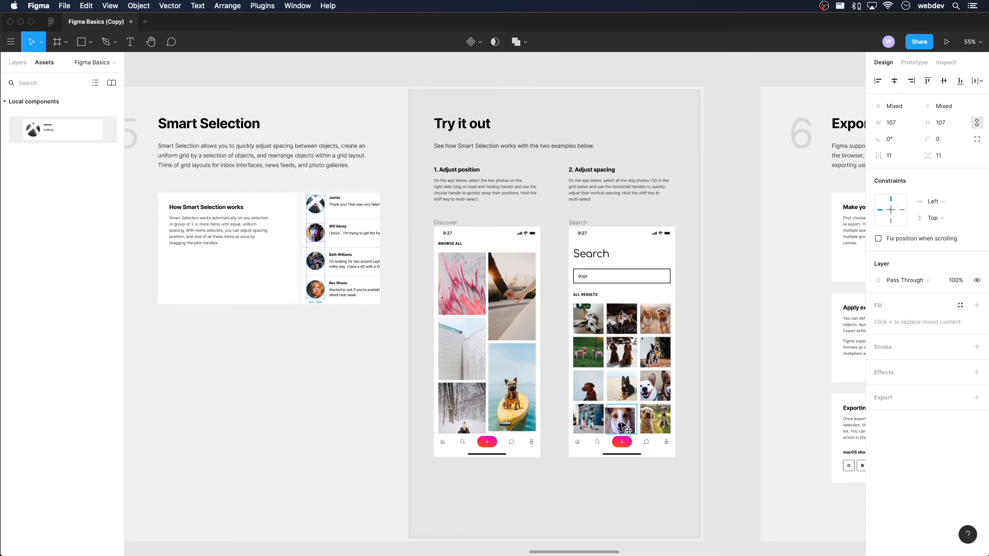
click(746, 347)
Step: Go to the Exporting exercise, select the entire Logged out frame and show the file's layer list
scroll(747, 347, right, 5)
scroll(518, 313, right, 10)
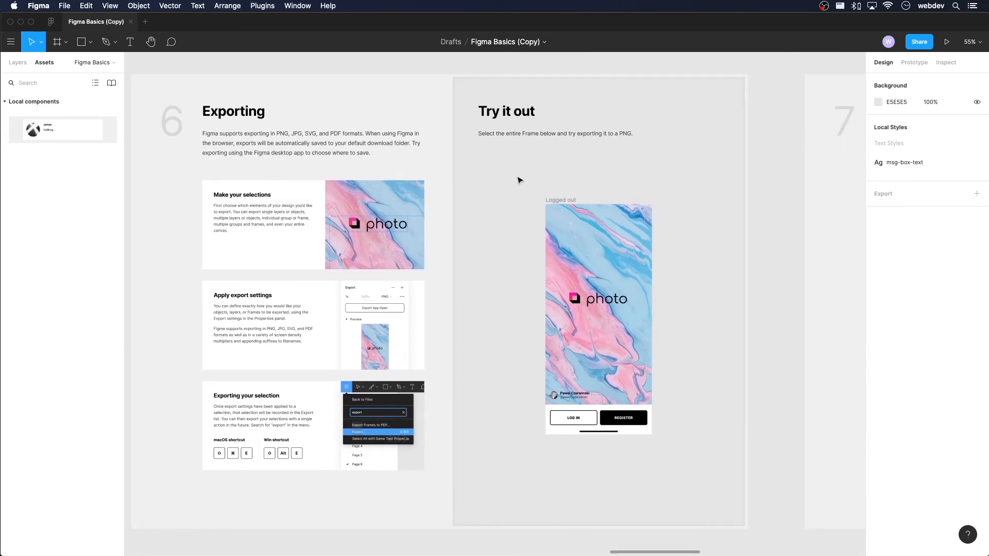
click(560, 199)
click(510, 164)
drag(498, 167, 725, 502)
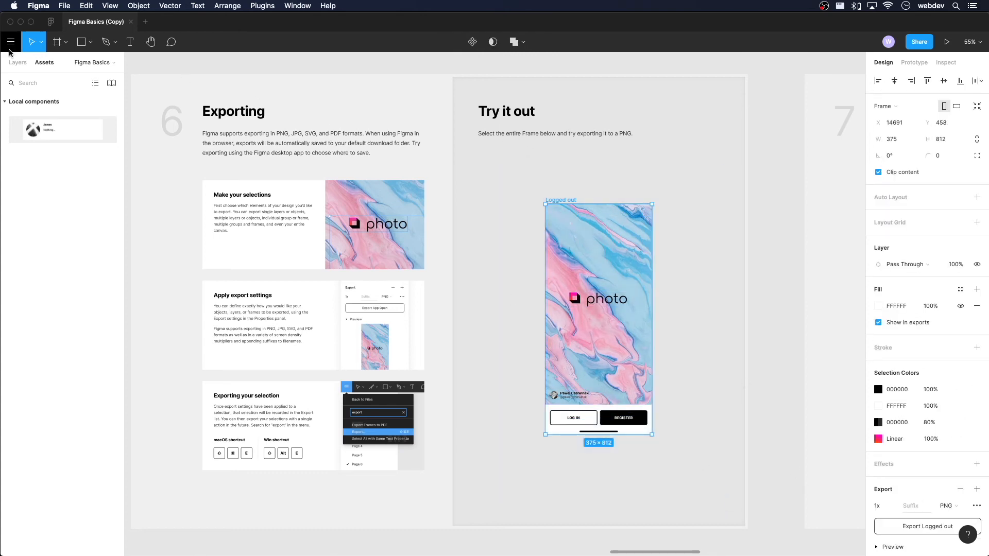
click(18, 63)
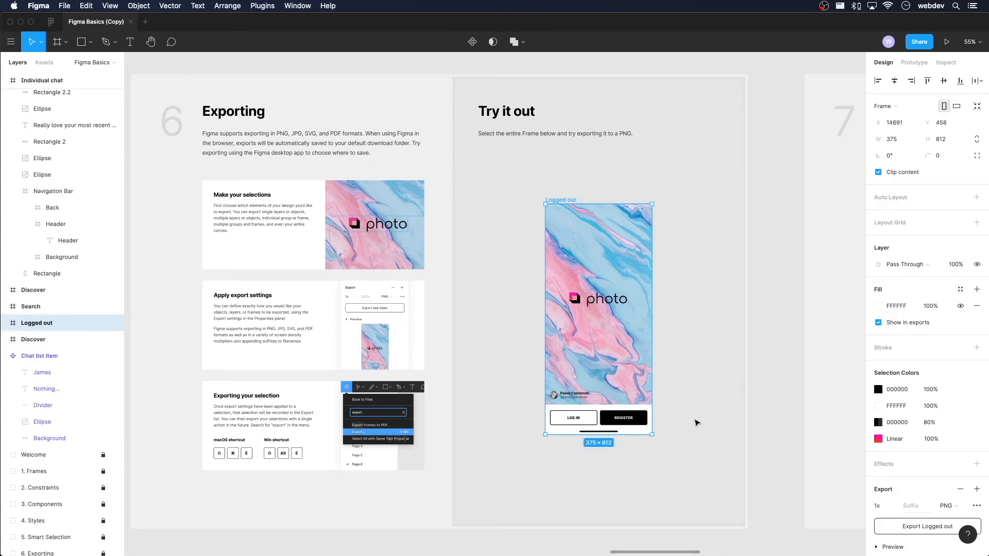
scroll(970, 508, down, 1)
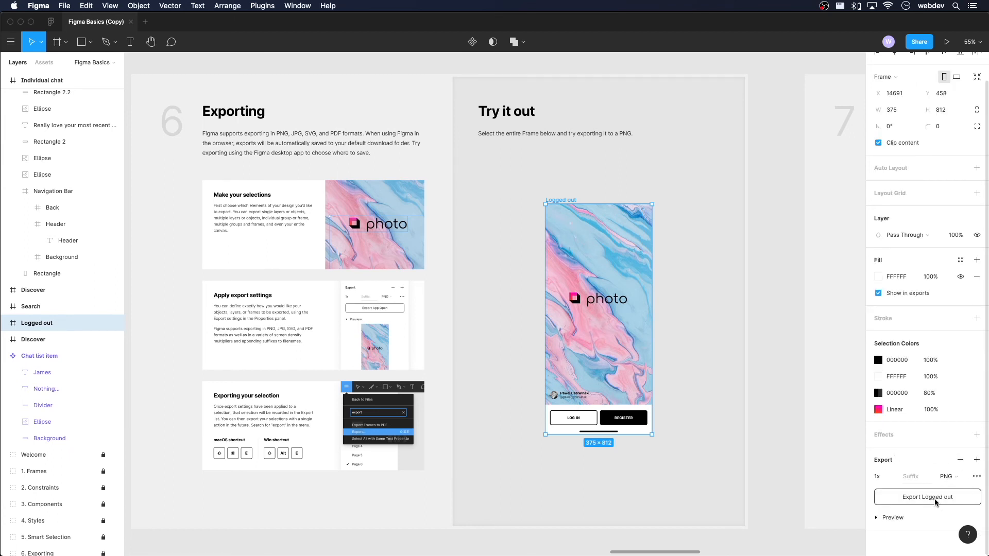
Step: Review the export format choices for the Logged out frame and leave the format as PNG
click(957, 478)
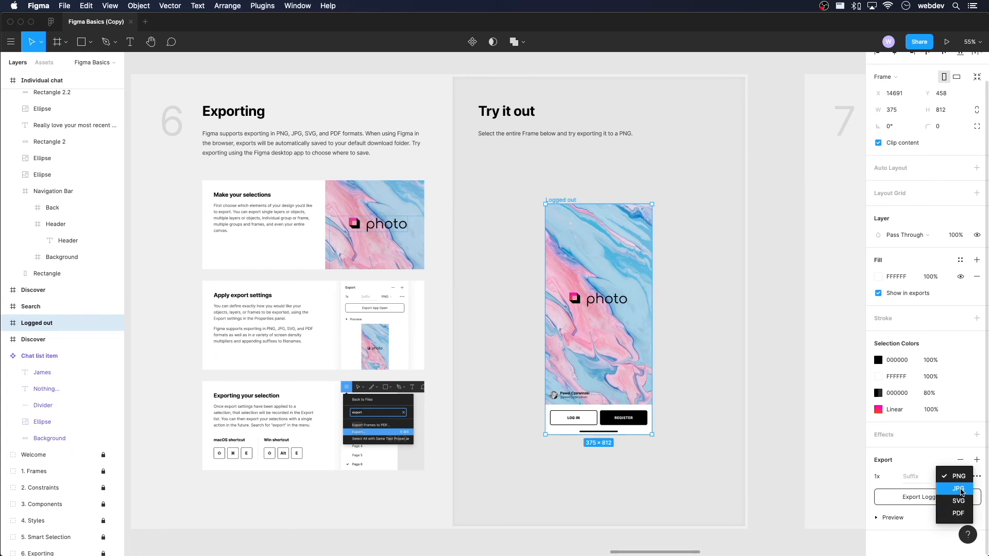
click(960, 492)
click(953, 479)
click(959, 465)
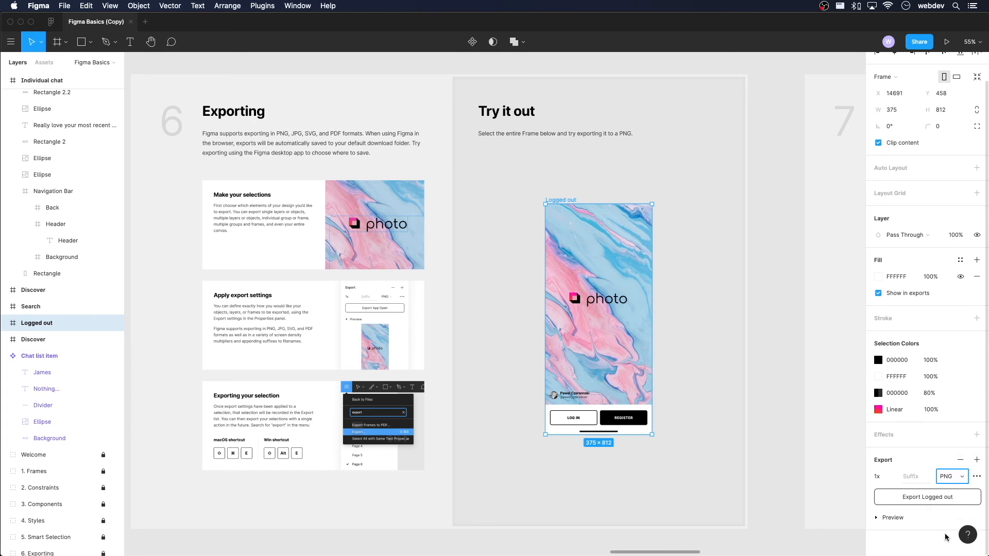
click(960, 479)
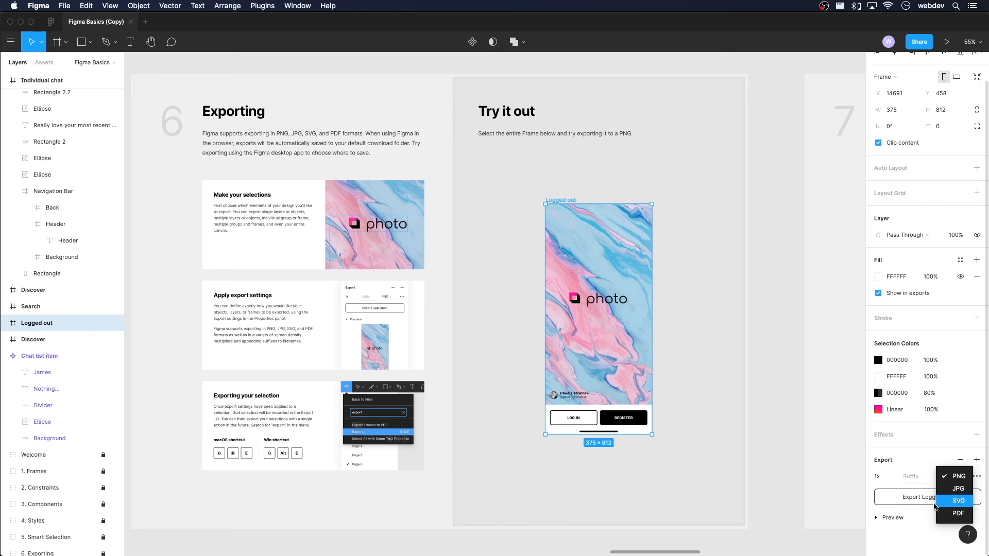
click(910, 479)
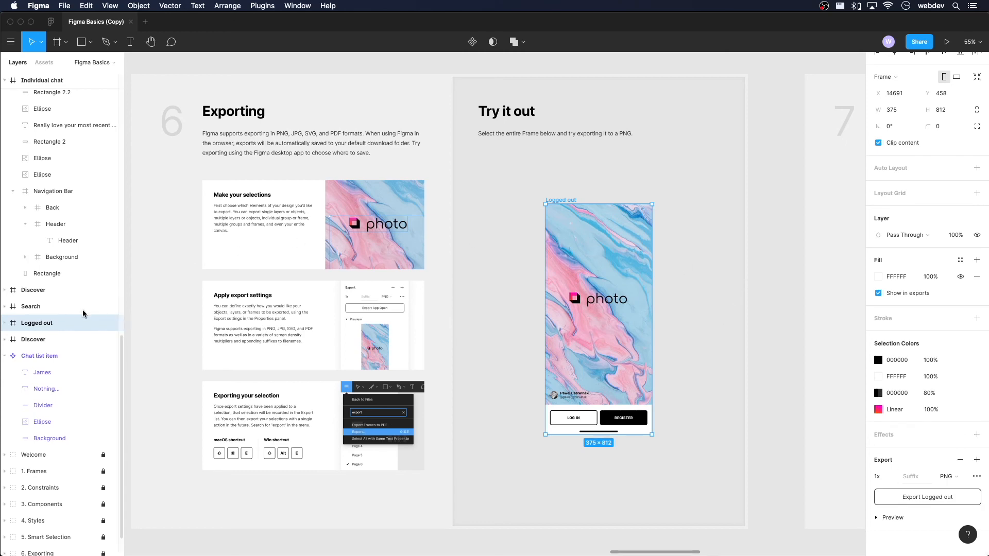
Step: Export the Logged out frame as Logged out.png and preview the exported image
click(719, 271)
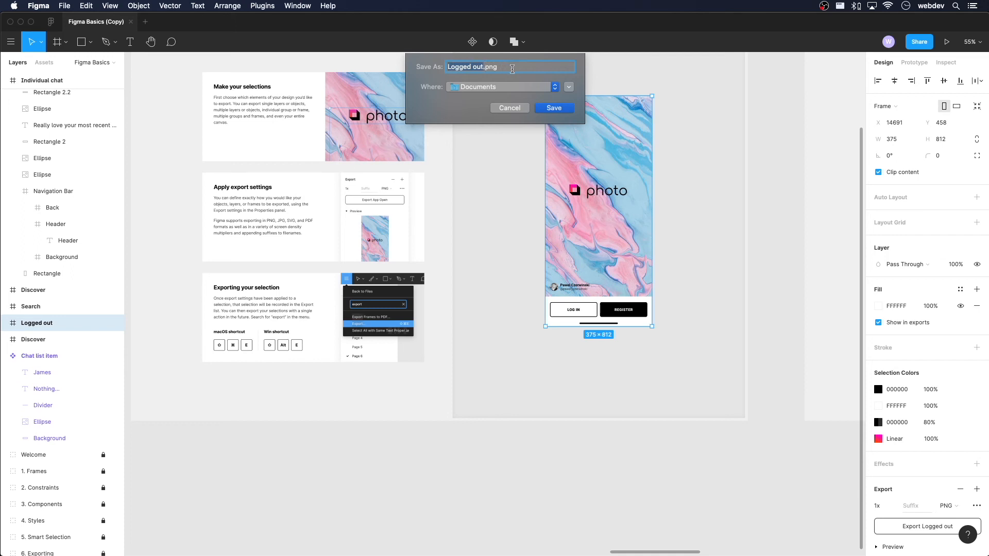
click(555, 86)
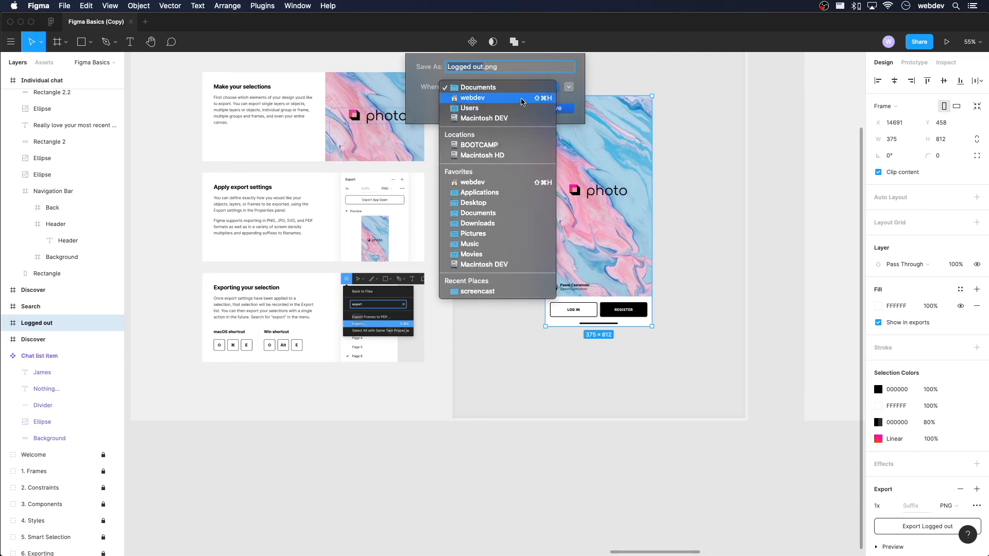
click(568, 87)
click(568, 87)
click(691, 272)
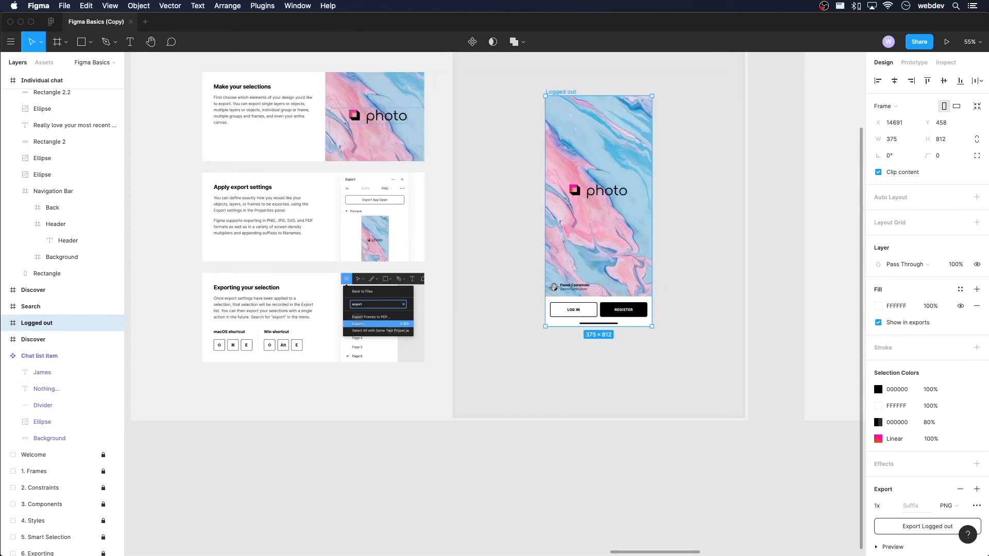
drag(978, 423, 398, 81)
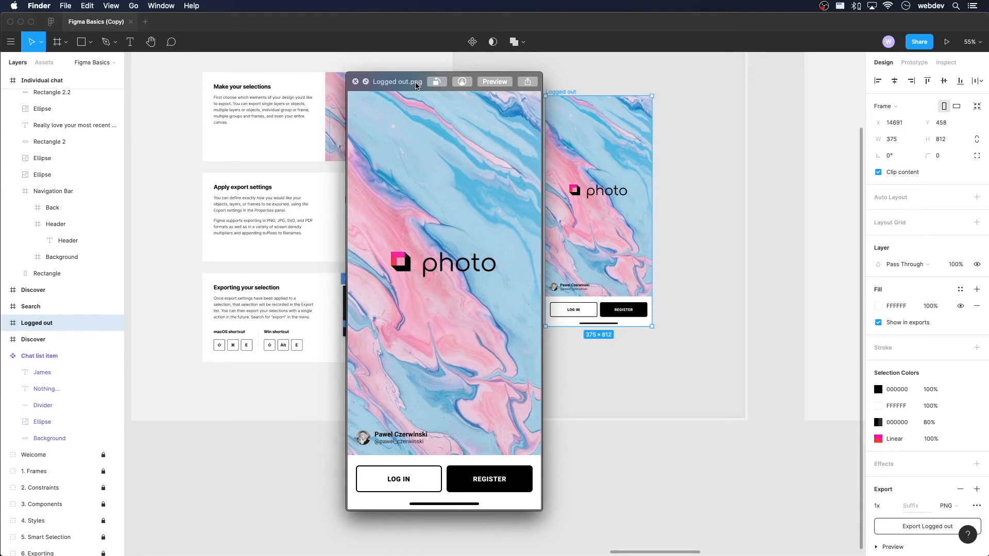
key(space)
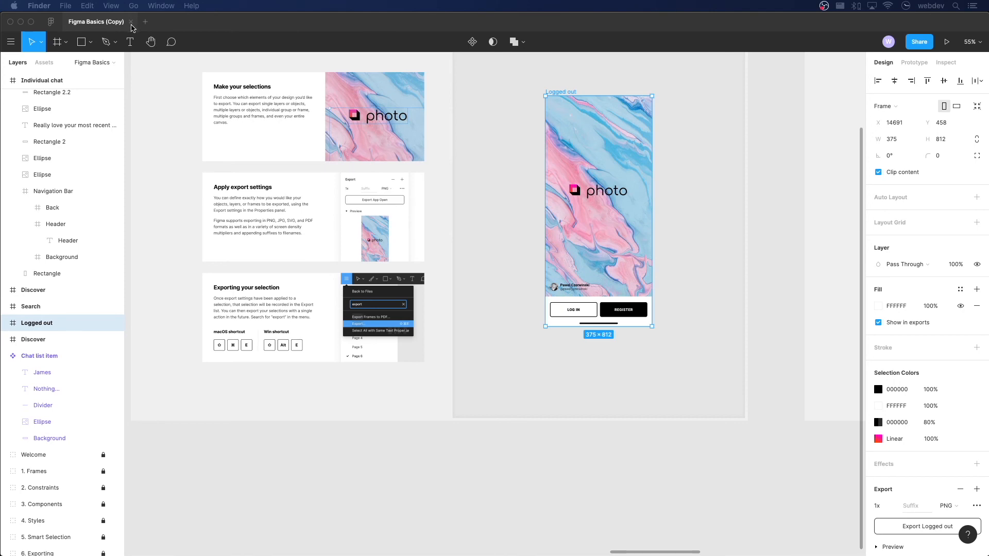
Step: Close the Figma Basics (Copy) file and open Prototyping in Figma (Copy)
click(129, 22)
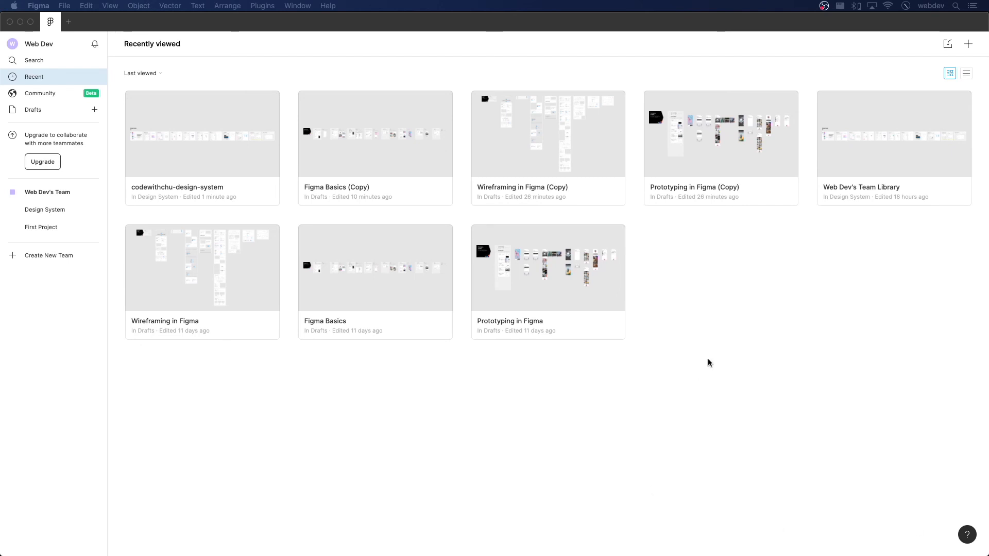
double_click(714, 181)
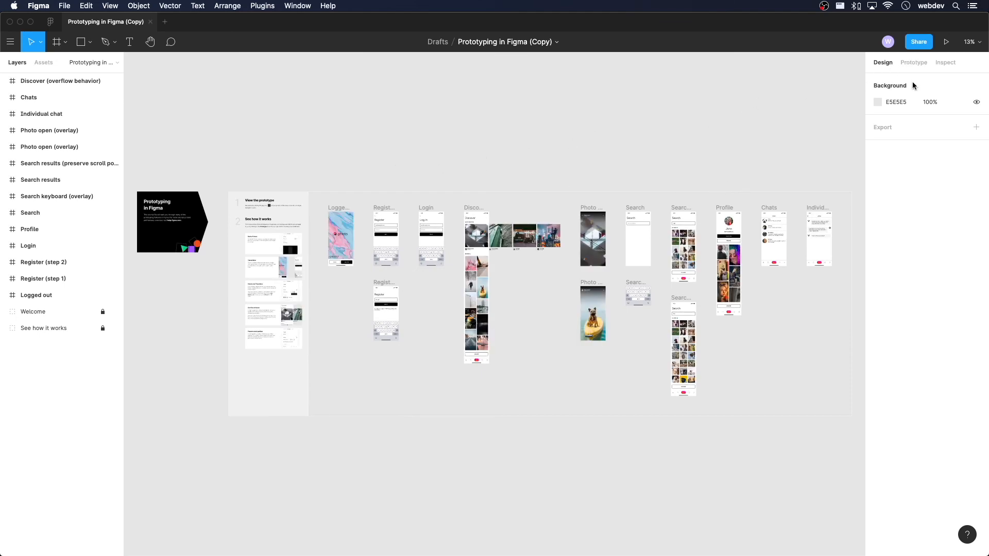
Step: Examine the photo app's screens on the canvas, from Logged out and Register through Discover and Search to Individual chat
scroll(422, 190, down, 5)
scroll(423, 190, right, 5)
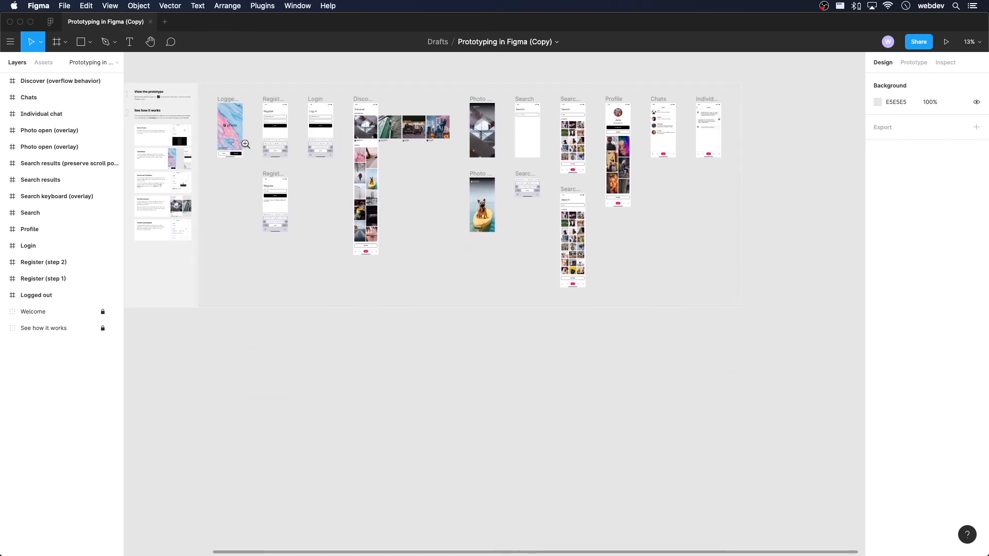
click(245, 144)
click(245, 144)
drag(366, 256, 309, 351)
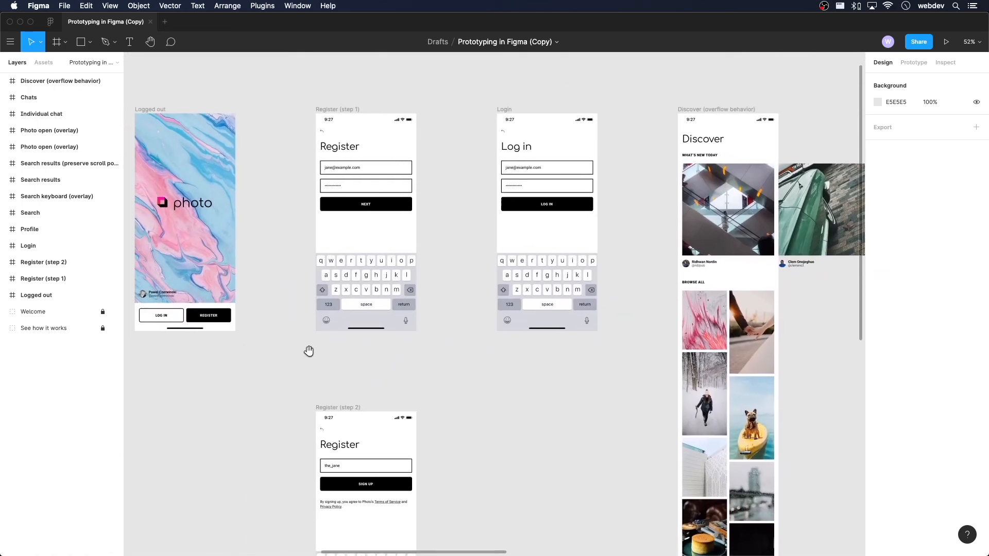
drag(572, 467, 125, 478)
drag(668, 379, 172, 337)
drag(728, 386, 885, 153)
drag(225, 380, 618, 492)
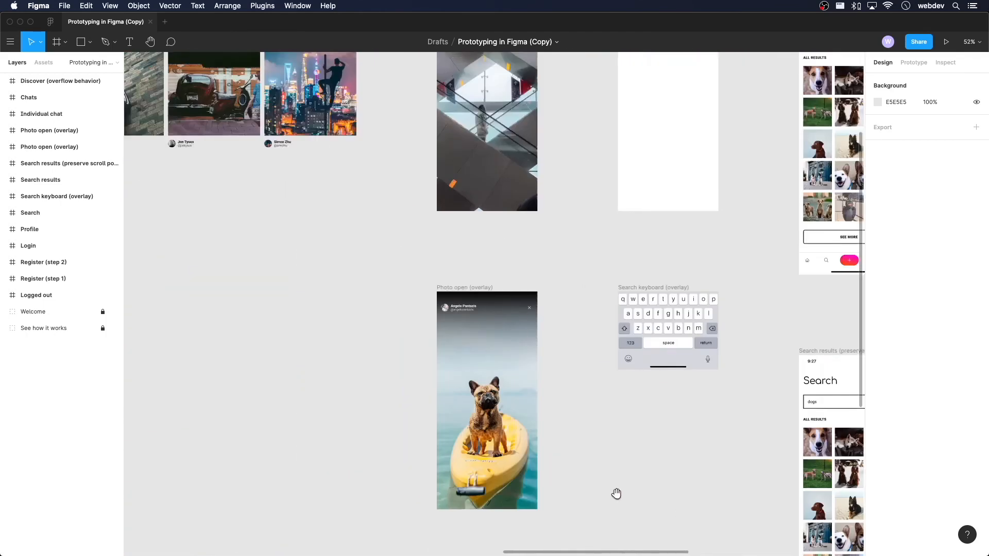
drag(342, 307, 324, 498)
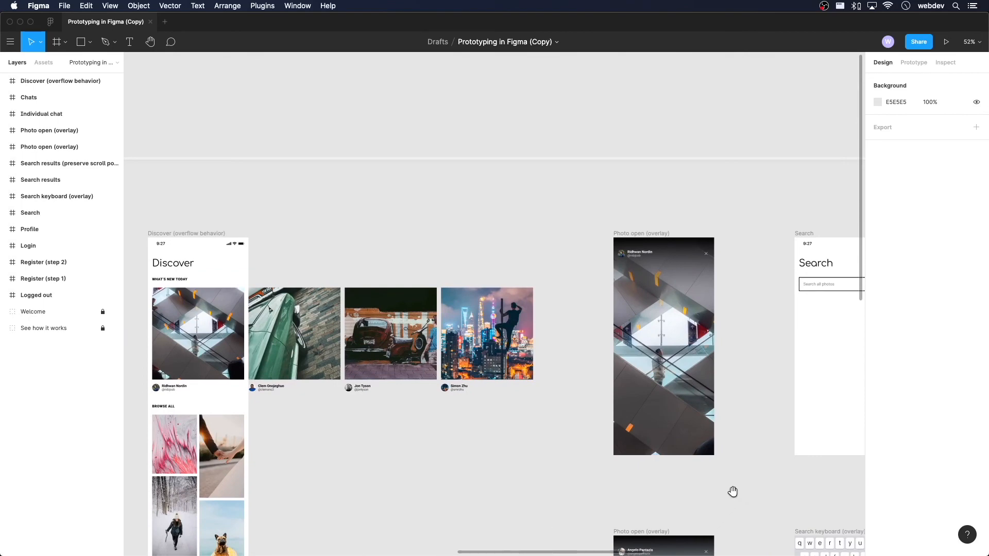
drag(740, 494, 152, 386)
drag(759, 455, 608, 489)
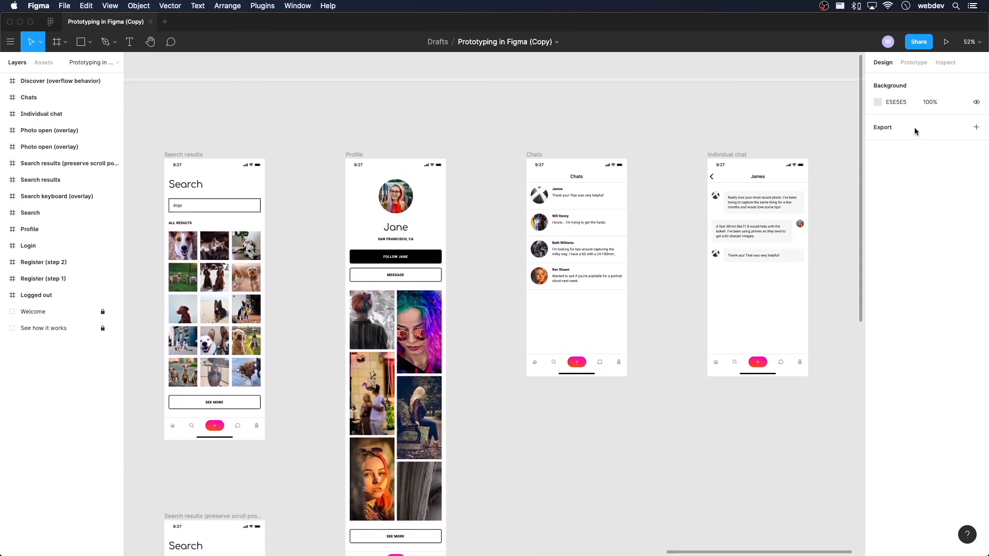
Step: Show the prototype connections and examine how they link the login, register, Discover, photo overlay and search screens
click(921, 63)
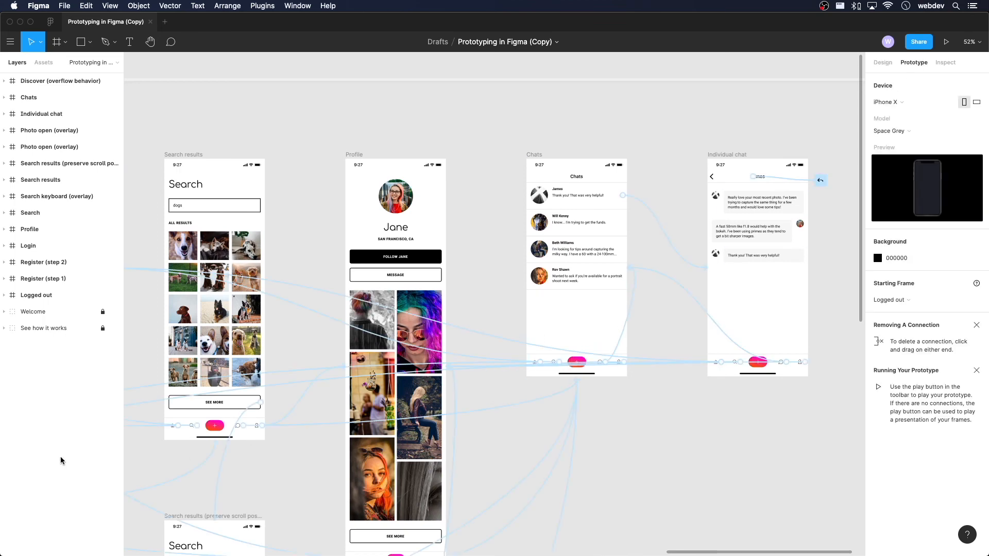
scroll(266, 469, left, 15)
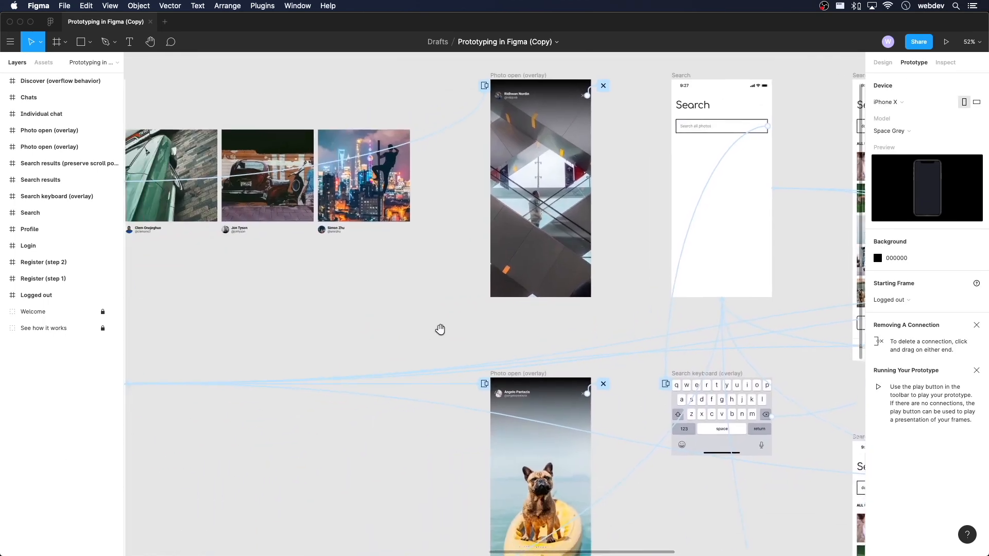
scroll(255, 308, left, 15)
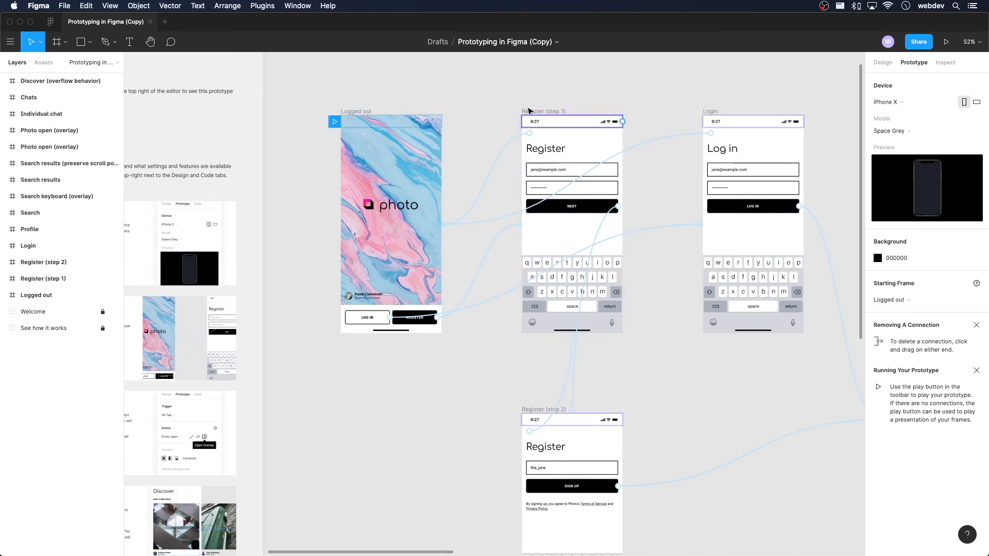
scroll(664, 378, down, 3)
scroll(711, 419, right, 3)
scroll(710, 420, down, 2)
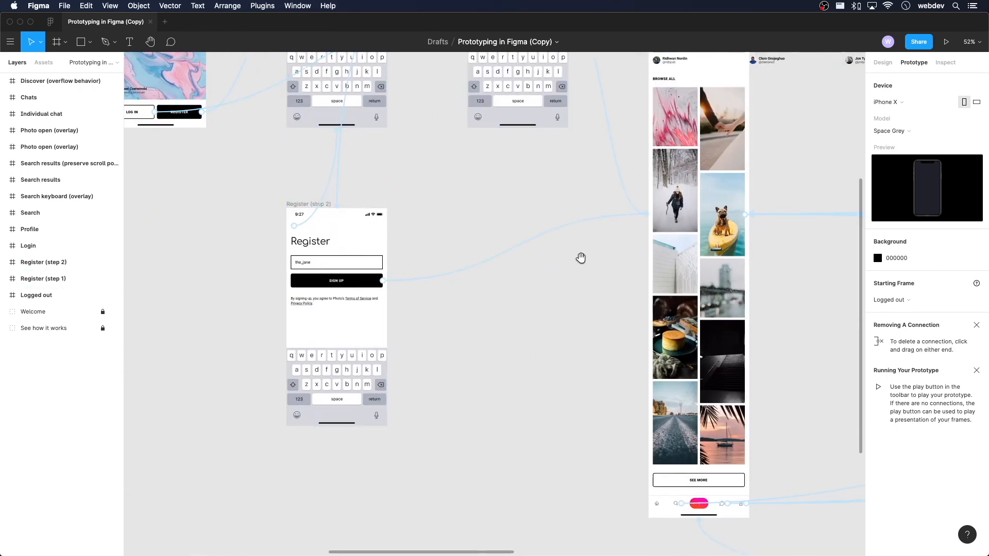
scroll(581, 258, up, 5)
scroll(602, 309, right, 5)
scroll(579, 323, down, 1)
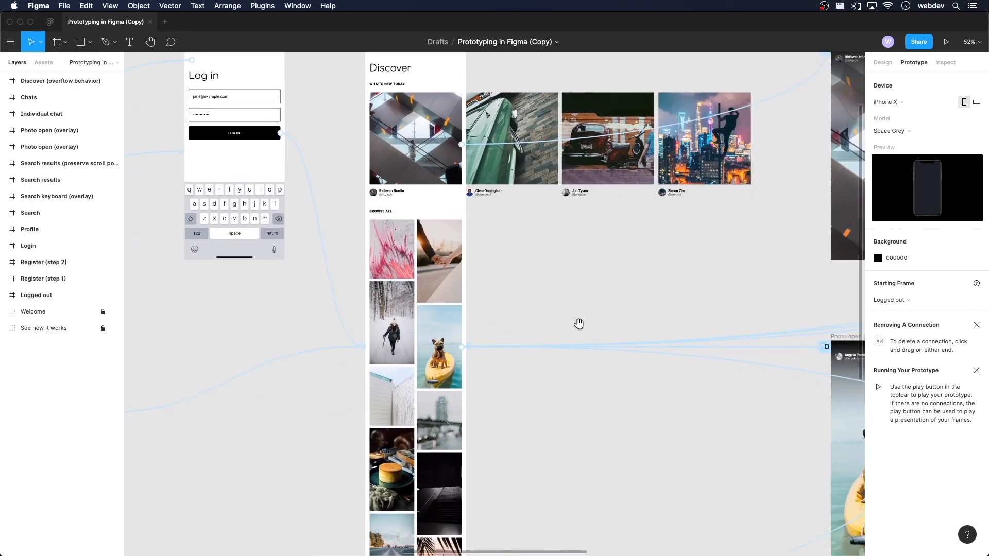
scroll(579, 324, right, 5)
scroll(344, 280, up, 1)
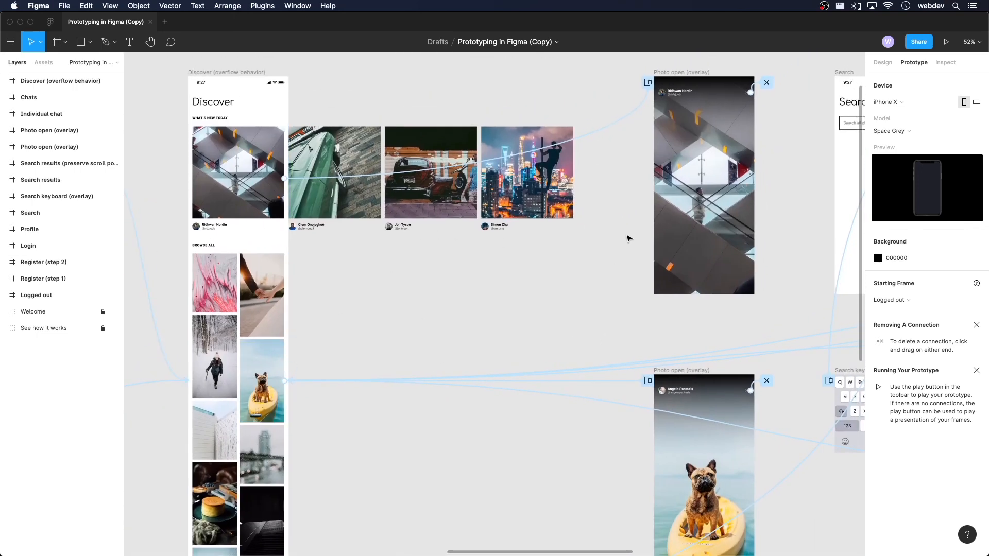
scroll(409, 271, down, 3)
scroll(408, 272, left, 3)
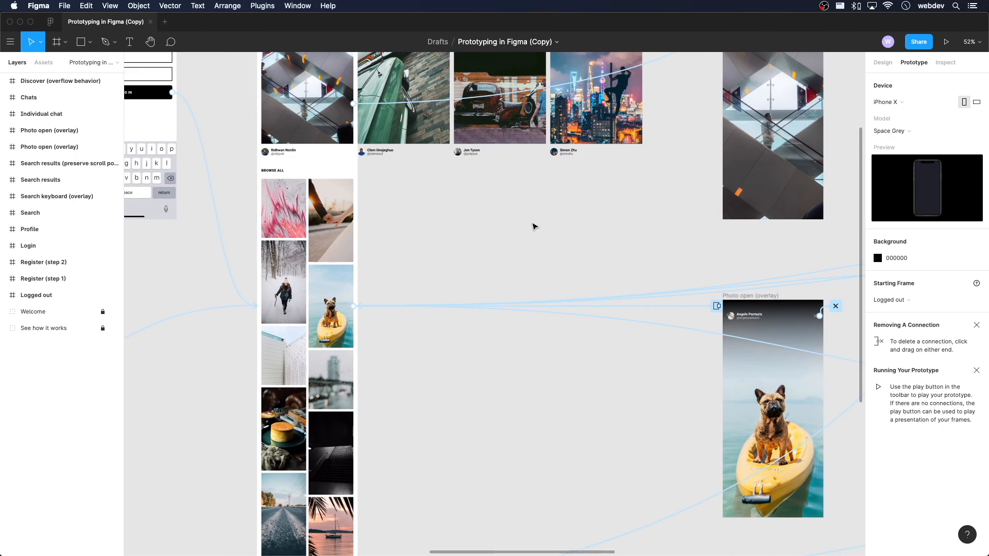
drag(532, 226, 647, 341)
Step: Play the prototype, try the Log in screen's back link, and go through Log in again to the Discover screen
click(946, 42)
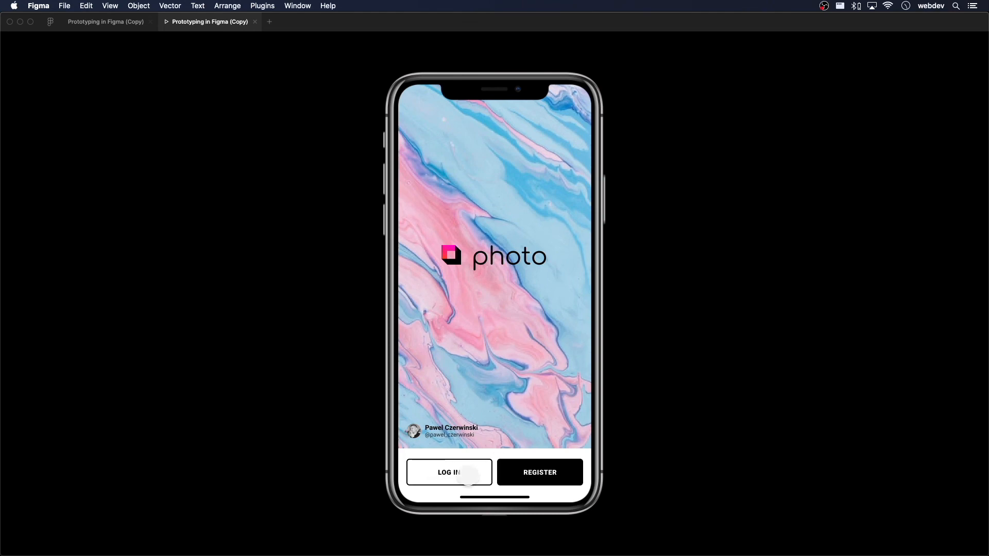
click(468, 475)
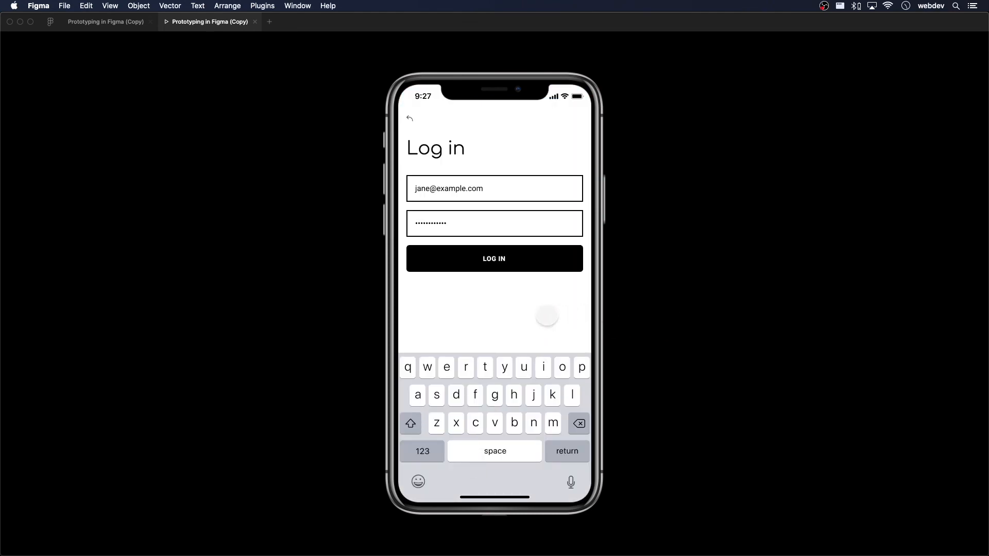
click(727, 317)
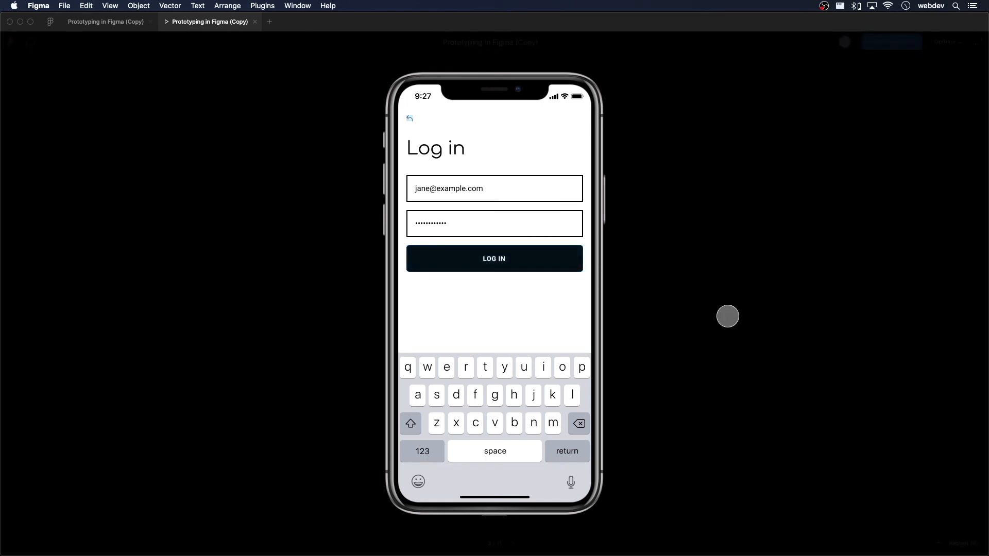
click(408, 118)
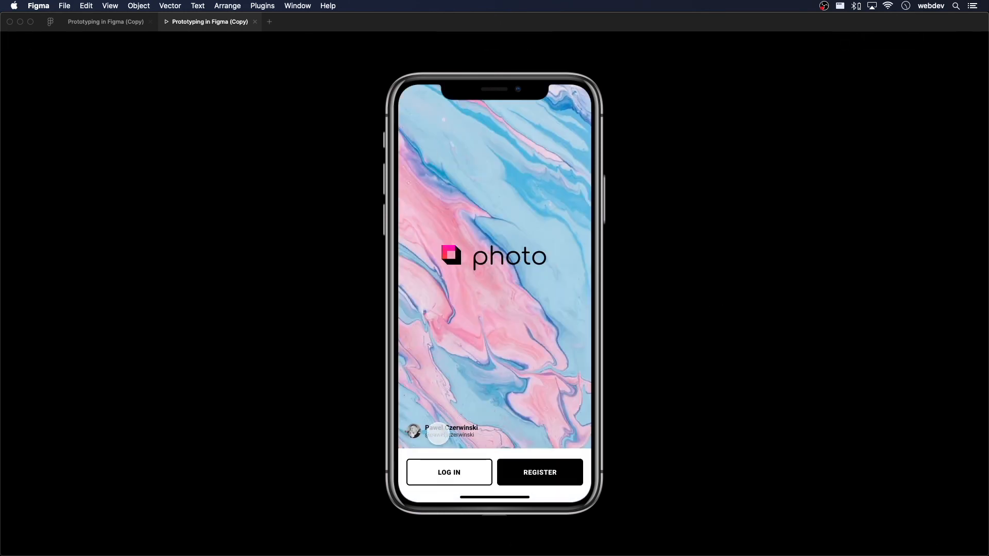
click(449, 470)
click(535, 262)
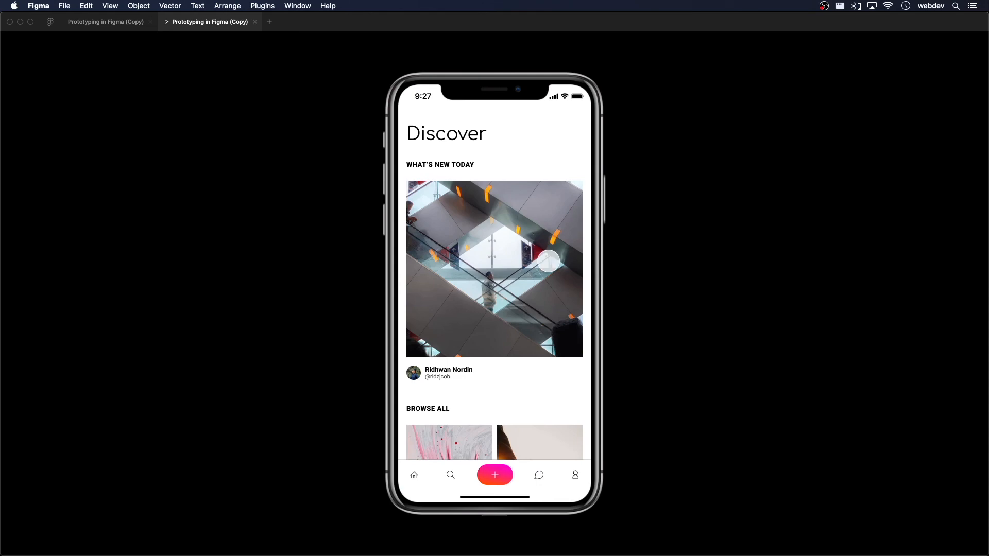
Step: Try the Discover screen's horizontal What's New Today carousel and its vertically scrolling Browse All photos in the prototype
drag(553, 263, 102, 250)
drag(453, 268, 701, 291)
scroll(535, 358, down, 15)
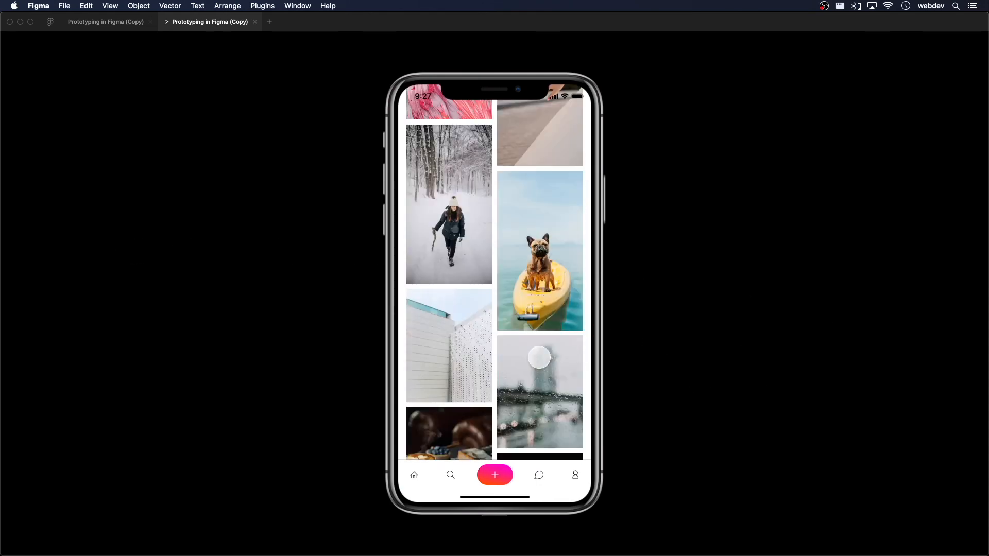
scroll(538, 354, up, 15)
scroll(537, 355, down, 15)
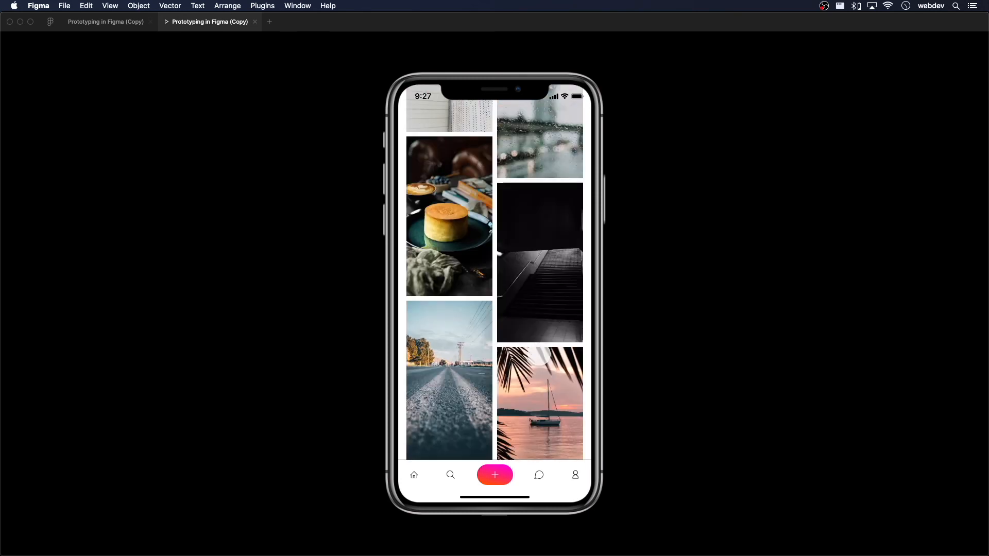
Step: Go to the prototype's Search screen, run its sample dogs search through the keyboard overlay, and try See More in the results
click(523, 432)
click(523, 432)
click(451, 476)
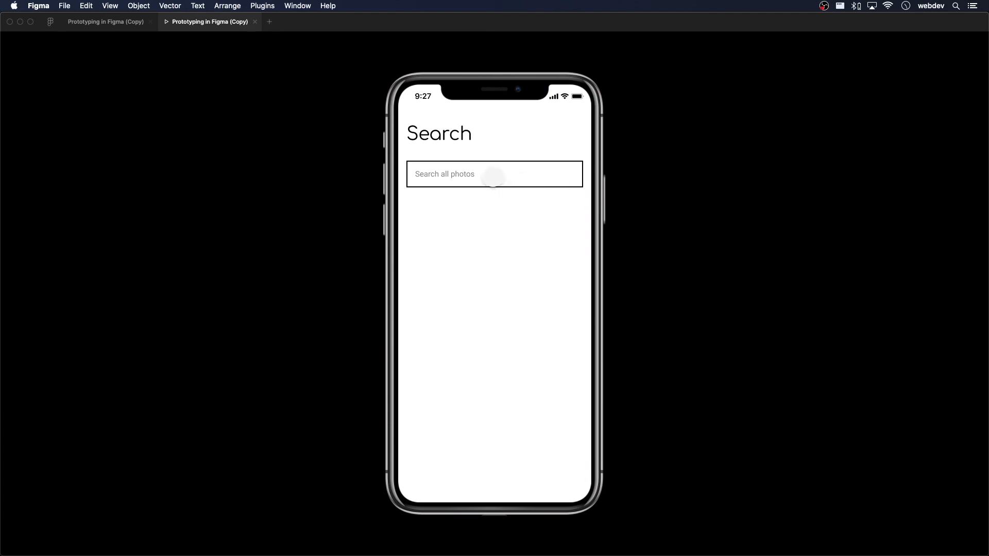
click(493, 177)
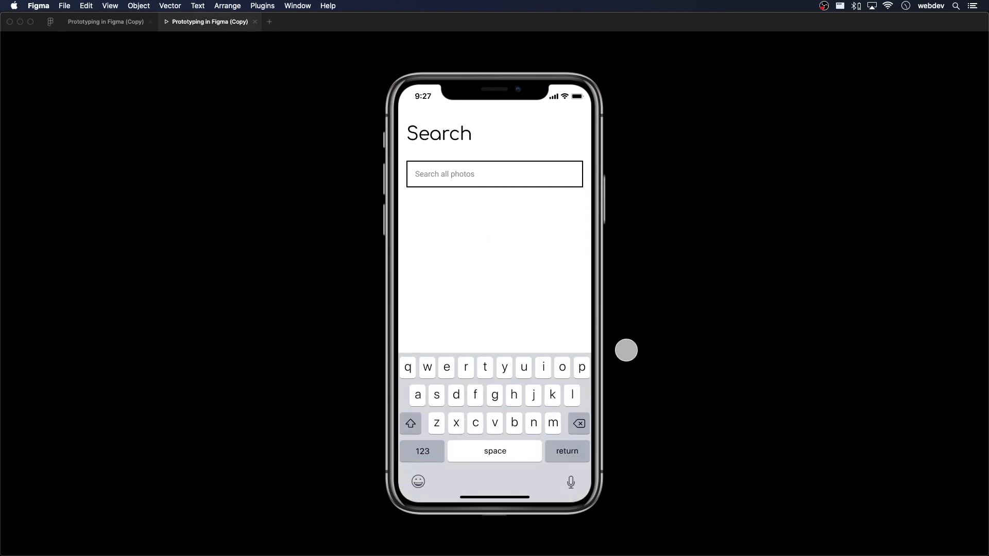
click(531, 283)
click(506, 426)
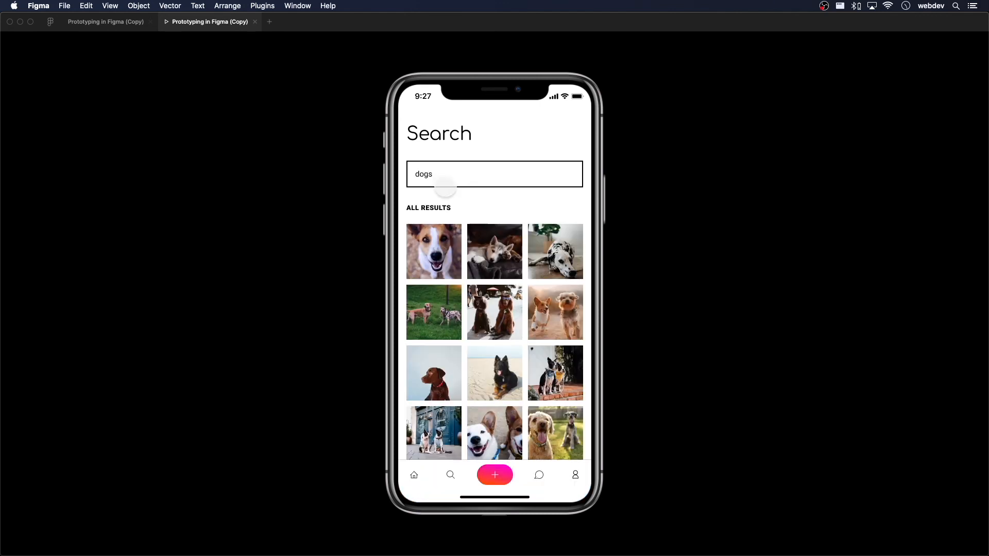
scroll(557, 320, down, 5)
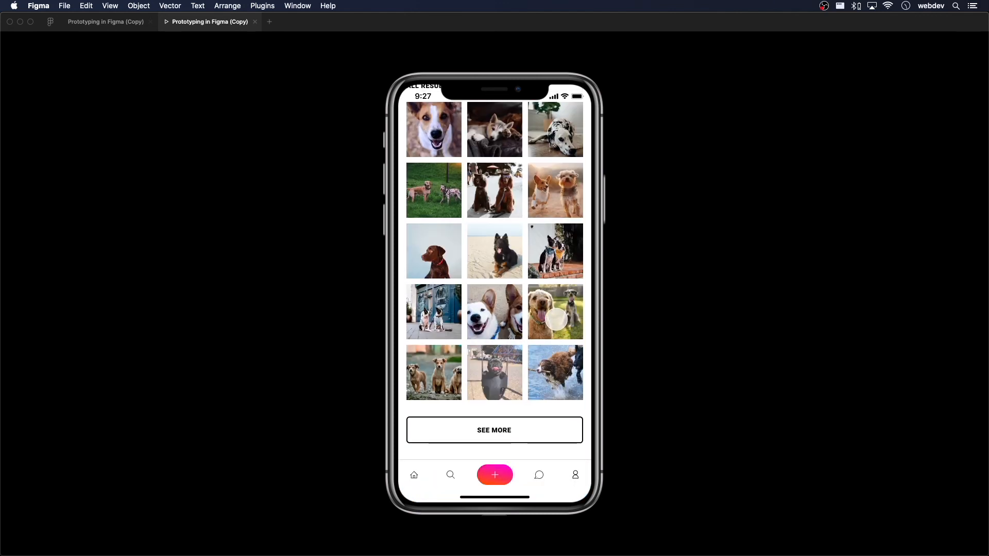
click(505, 438)
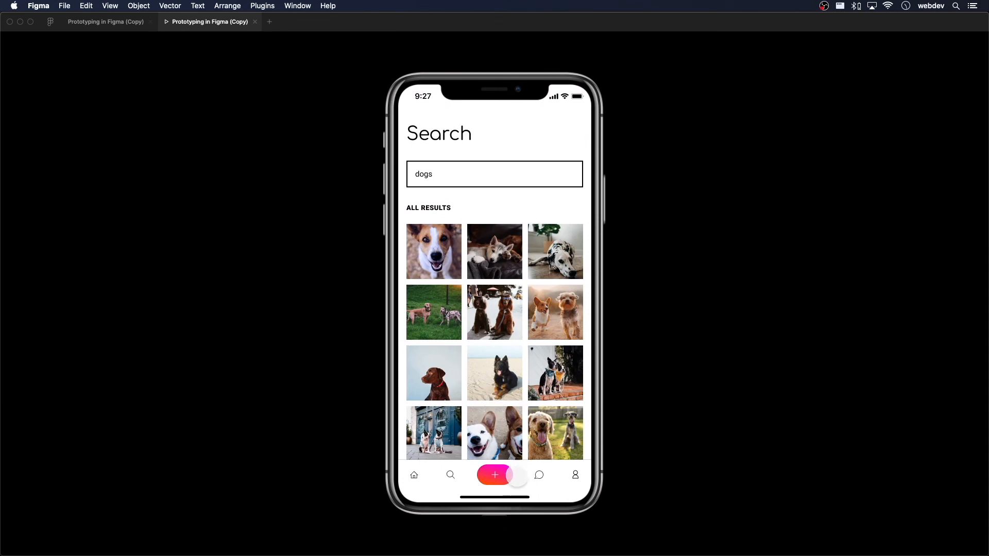
Step: Go to the prototype's Chats screen, open the first conversation and return to the chat list
click(536, 475)
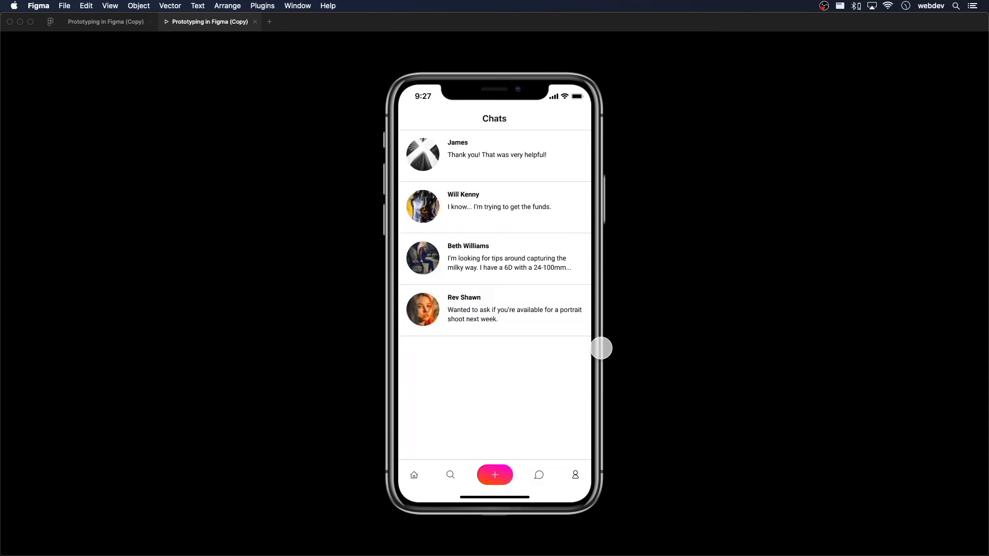
click(493, 152)
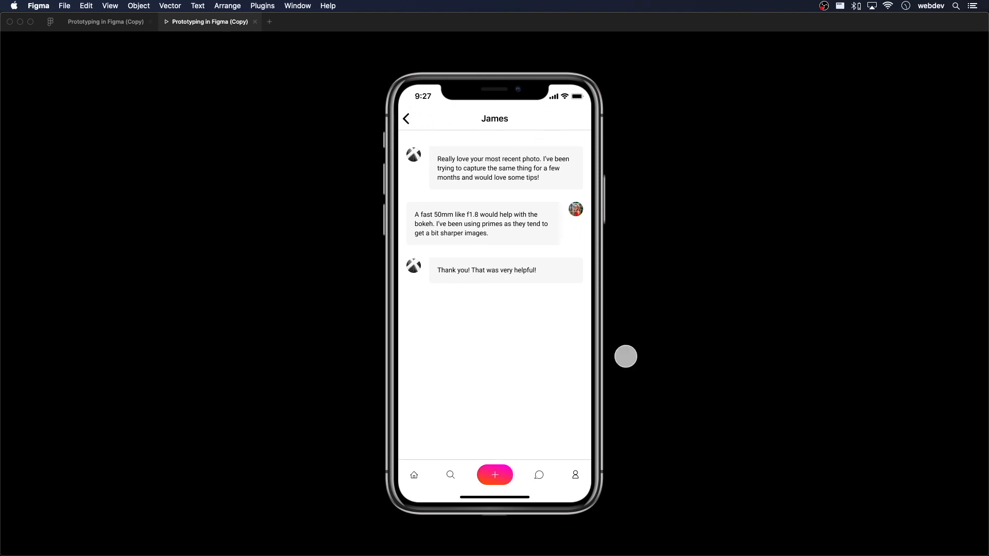
click(407, 119)
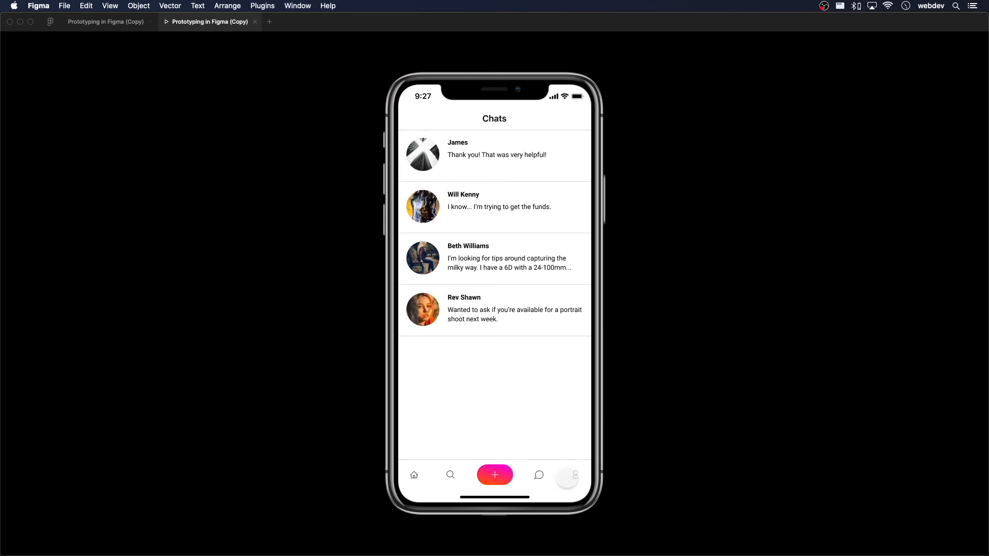
Step: View the prototype's Profile screen through its full photo grid and return to the Discover screen
click(577, 474)
scroll(460, 334, down, 10)
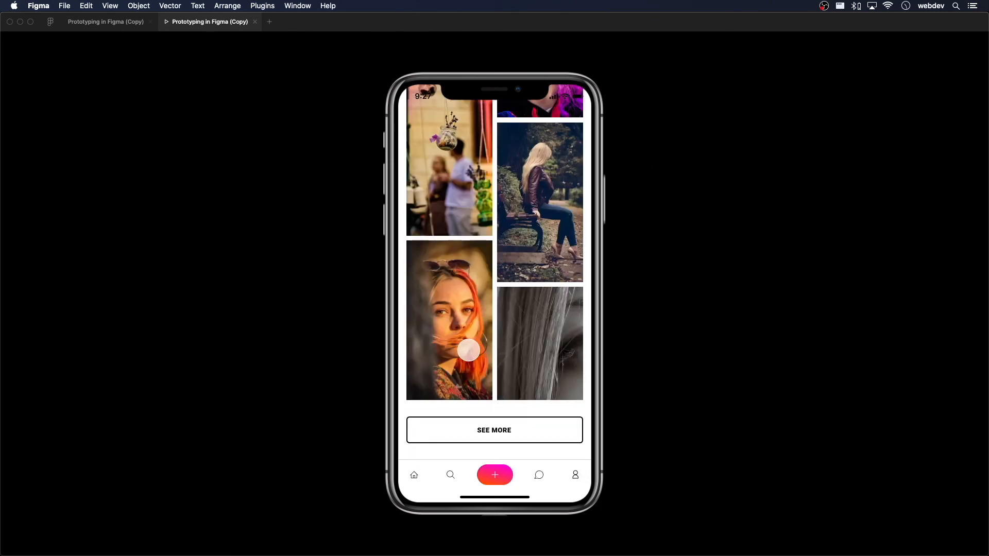
scroll(468, 350, up, 10)
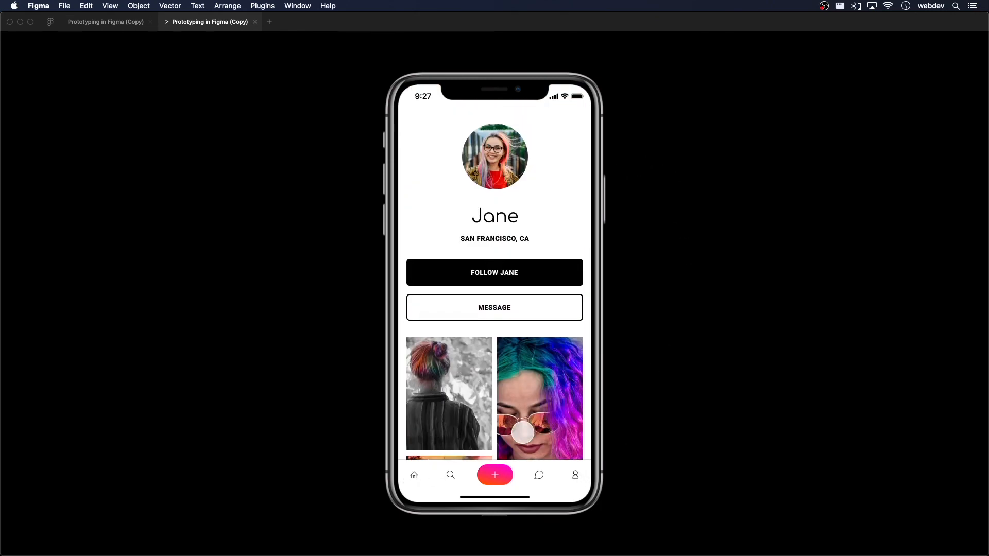
scroll(524, 431, down, 10)
scroll(524, 431, up, 10)
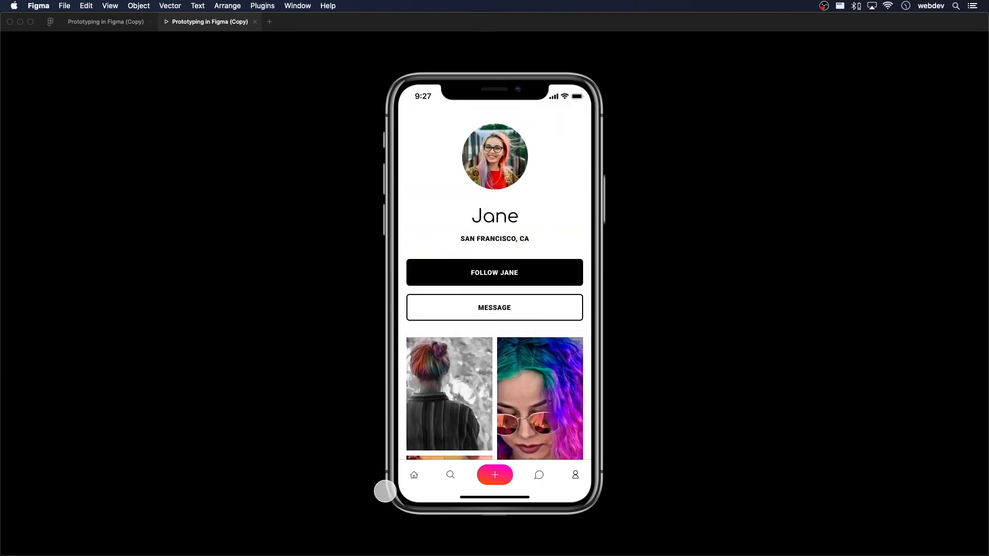
click(413, 475)
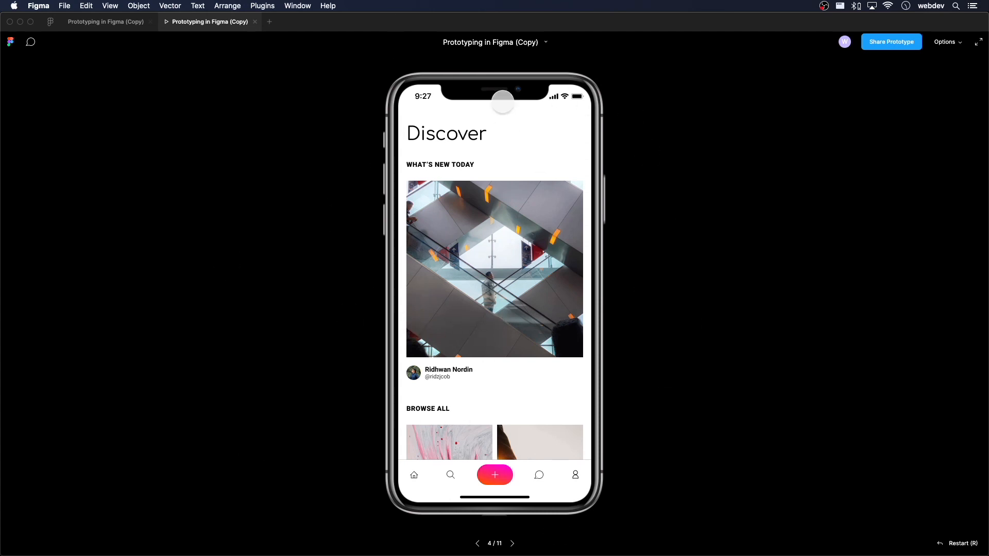
Step: Close the prototype playback, examine the connected frames from Logged out to Search on the canvas, and close the file
click(254, 21)
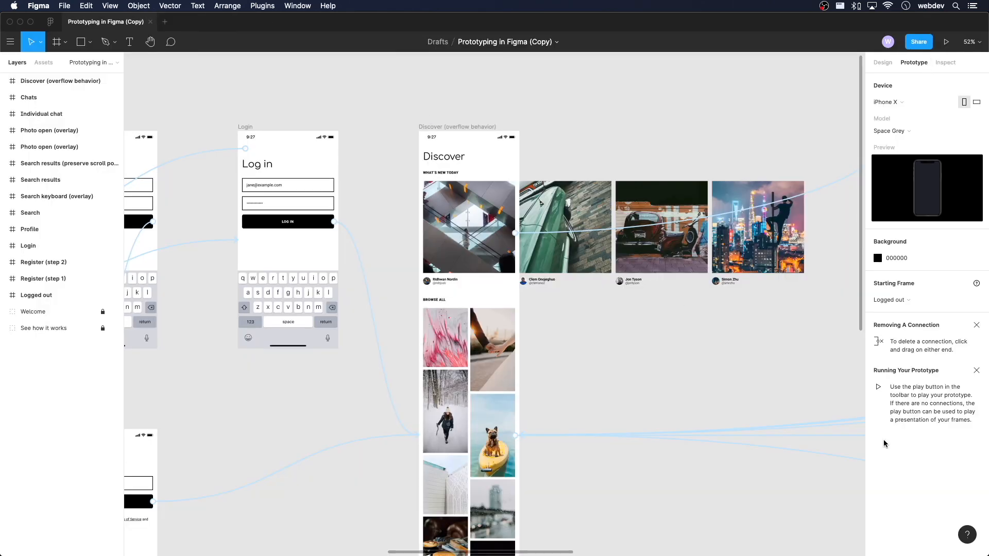
drag(764, 312, 228, 306)
drag(717, 327, 188, 239)
drag(585, 397, 807, 271)
drag(387, 198, 443, 218)
drag(229, 206, 726, 249)
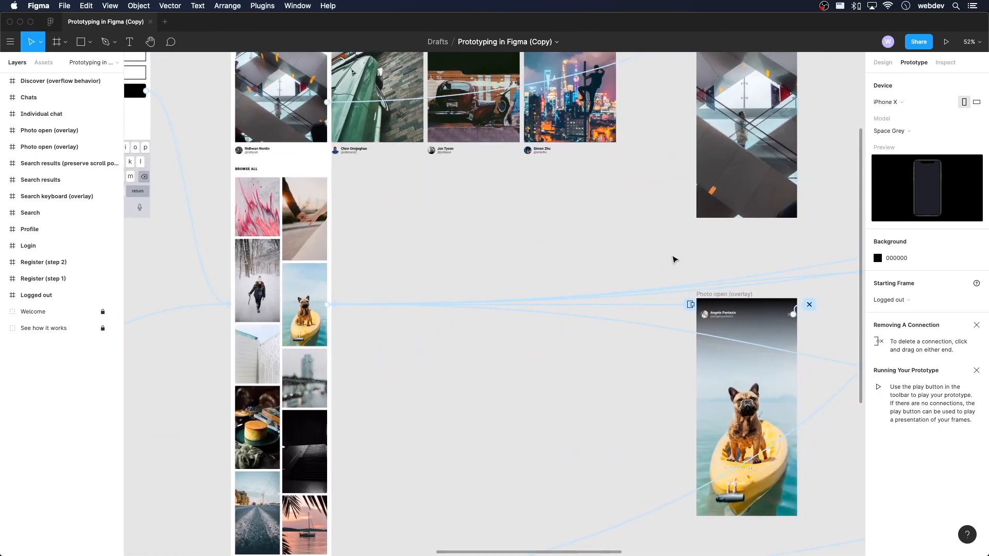
key(z)
alt+click(578, 308)
drag(285, 285, 134, 221)
drag(577, 259, 750, 271)
drag(278, 97, 298, 143)
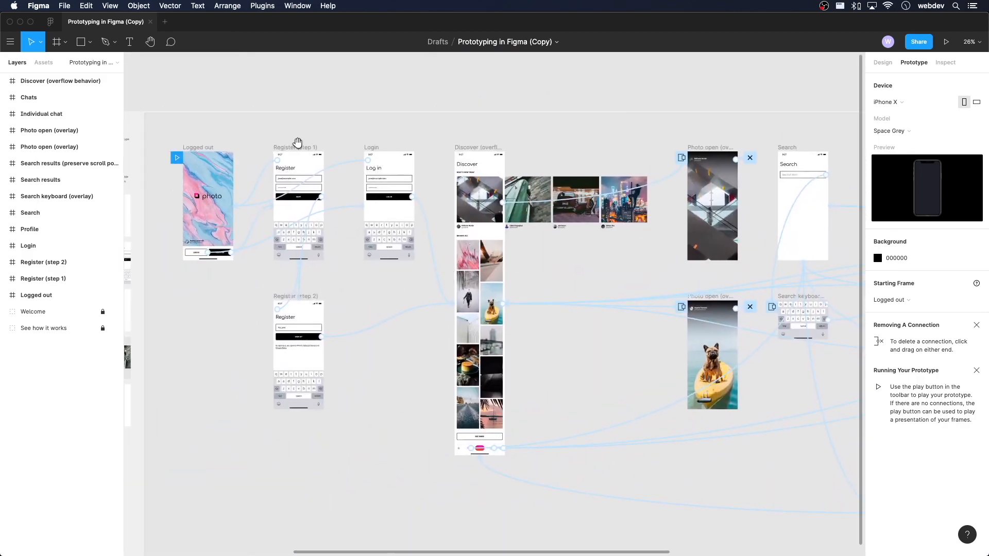
click(150, 22)
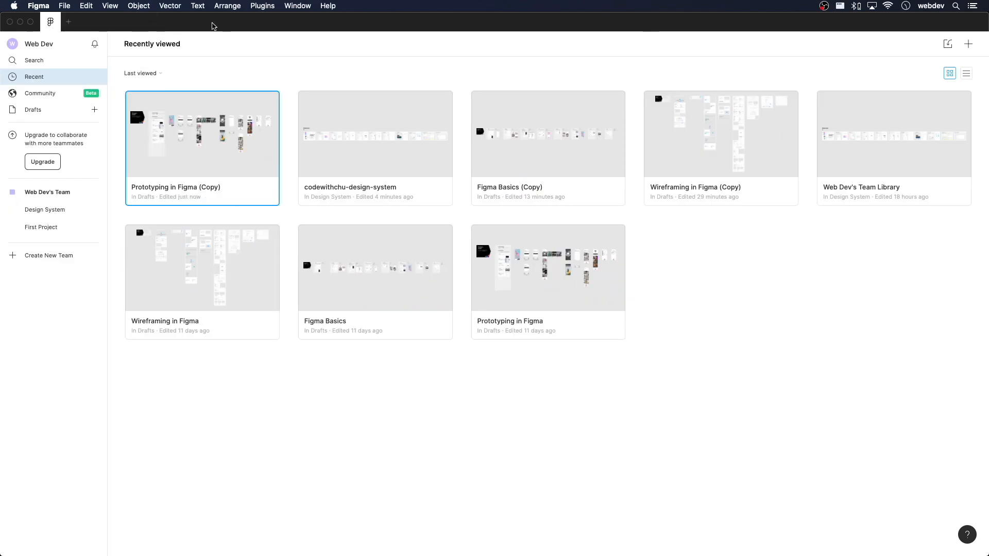